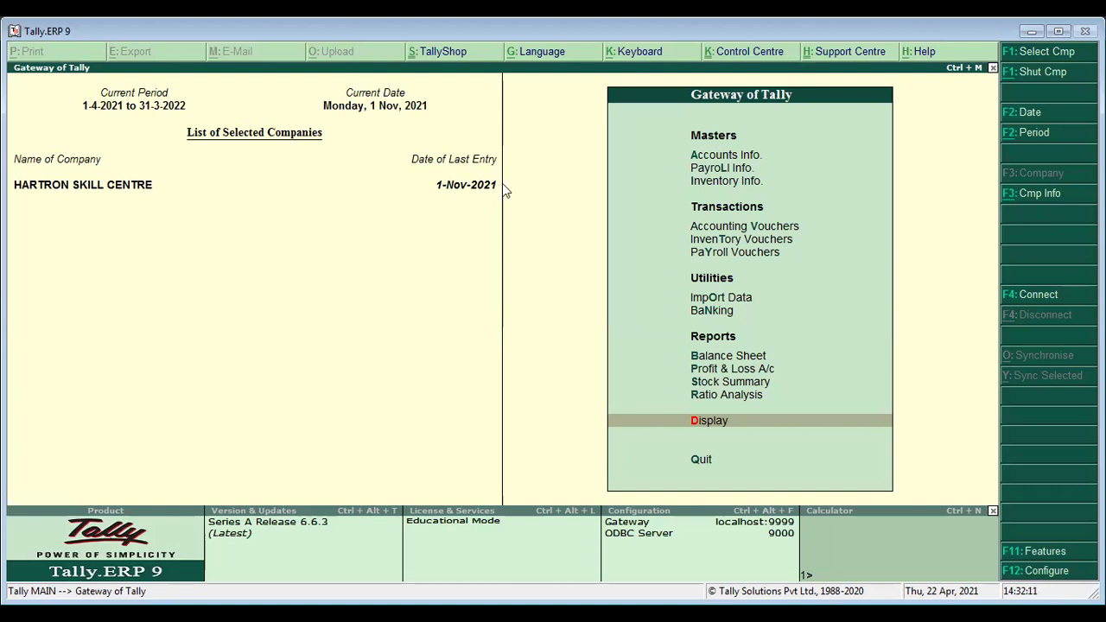
Step: Open a new Journal voucher for accounting voucher entry
{"action": "key", "text": "Down"}
{"action": "key", "text": "Up"}
{"action": "key", "text": "Up"}
{"action": "key", "text": "Up"}
{"action": "key", "text": "Up"}
{"action": "key", "text": "Up"}
{"action": "key", "text": "Up"}
{"action": "key", "text": "Up"}
{"action": "key", "text": "Up"}
{"action": "key", "text": "Up"}
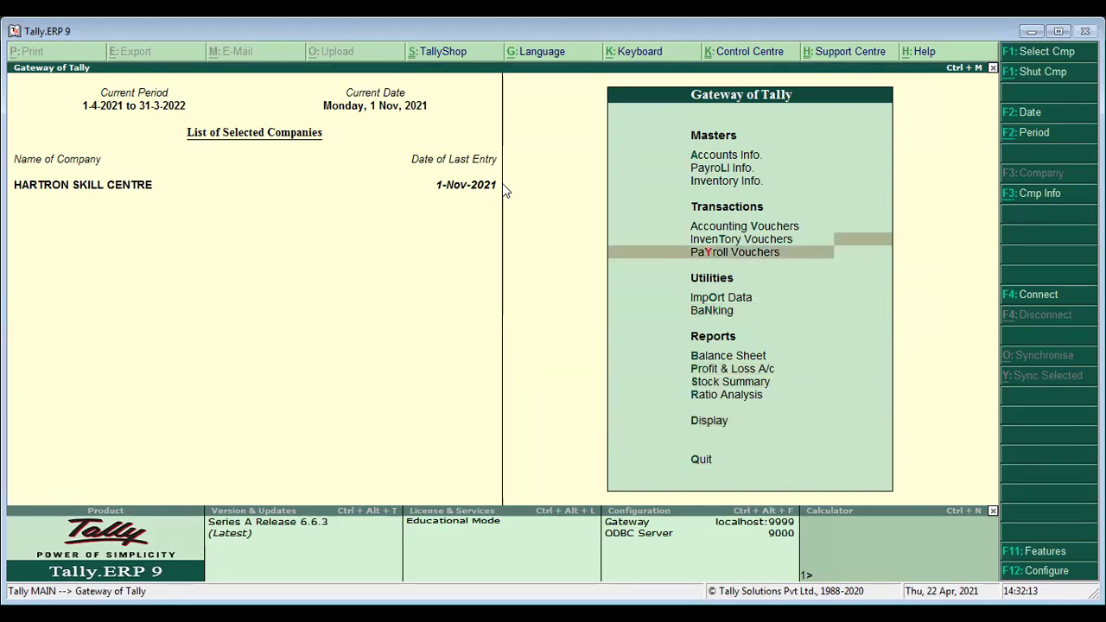
{"action": "key", "text": "Up"}
{"action": "key", "text": "Return"}
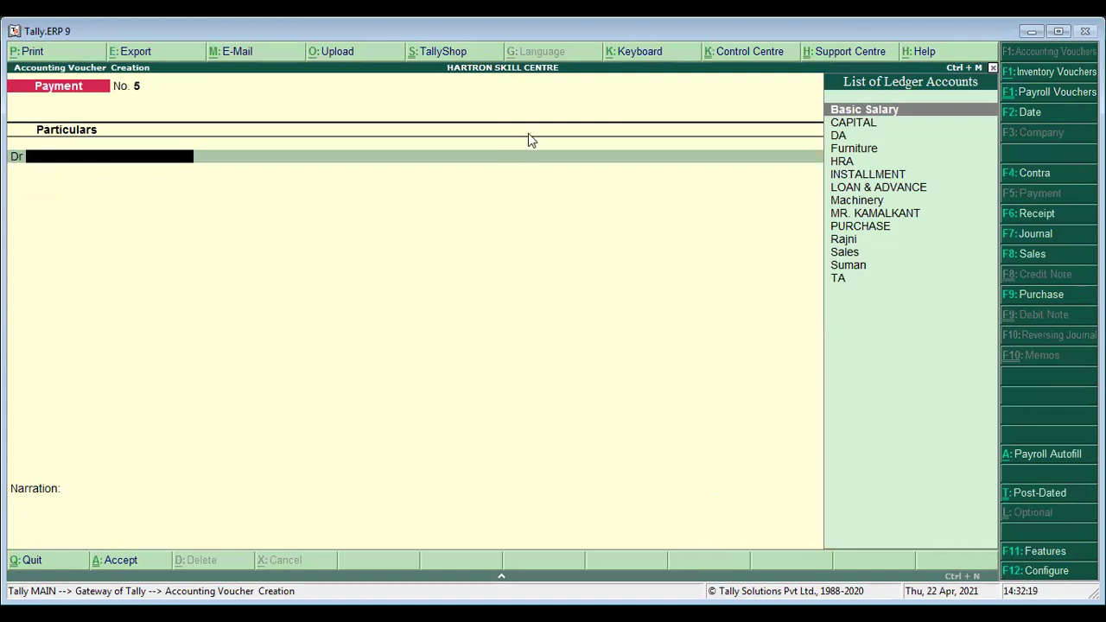
{"action": "key", "text": "F7"}
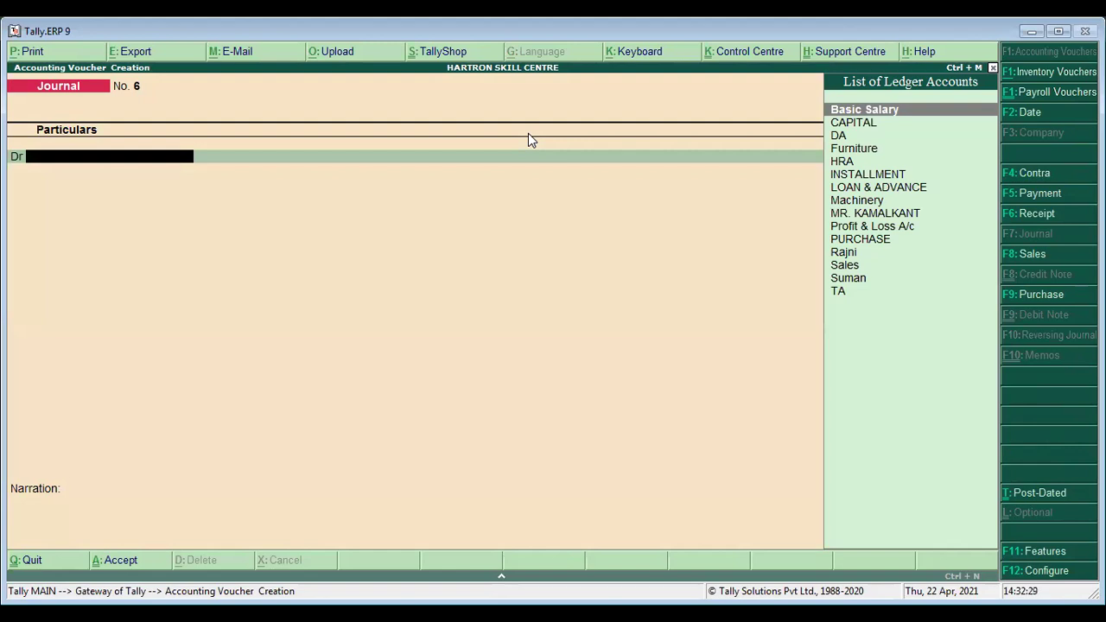
Step: Look through the whole list of ledger accounts available for the journal's debit line
{"action": "key", "text": "Down"}
{"action": "key", "text": "Down"}
{"action": "key", "text": "Down"}
{"action": "key", "text": "Down"}
{"action": "key", "text": "Down"}
{"action": "key", "text": "Down"}
{"action": "key", "text": "Down"}
{"action": "key", "text": "Down"}
{"action": "key", "text": "Down"}
{"action": "key", "text": "Down"}
{"action": "key", "text": "Down"}
{"action": "key", "text": "Down"}
{"action": "key", "text": "Down"}
{"action": "key", "text": "Down"}
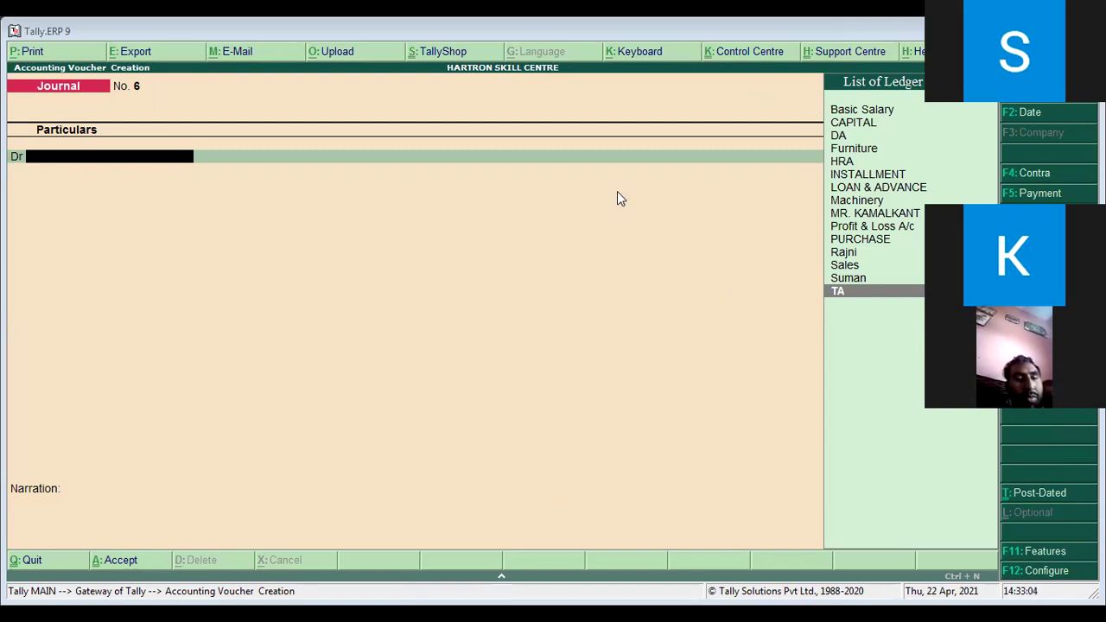
Step: Debit the PURCHASE ledger with 70,000, skipping its inventory allocation
{"action": "type", "text": "O"}
{"action": "key", "text": "Return"}
{"action": "key", "text": "BackSpace"}
{"action": "type", "text": "PU"}
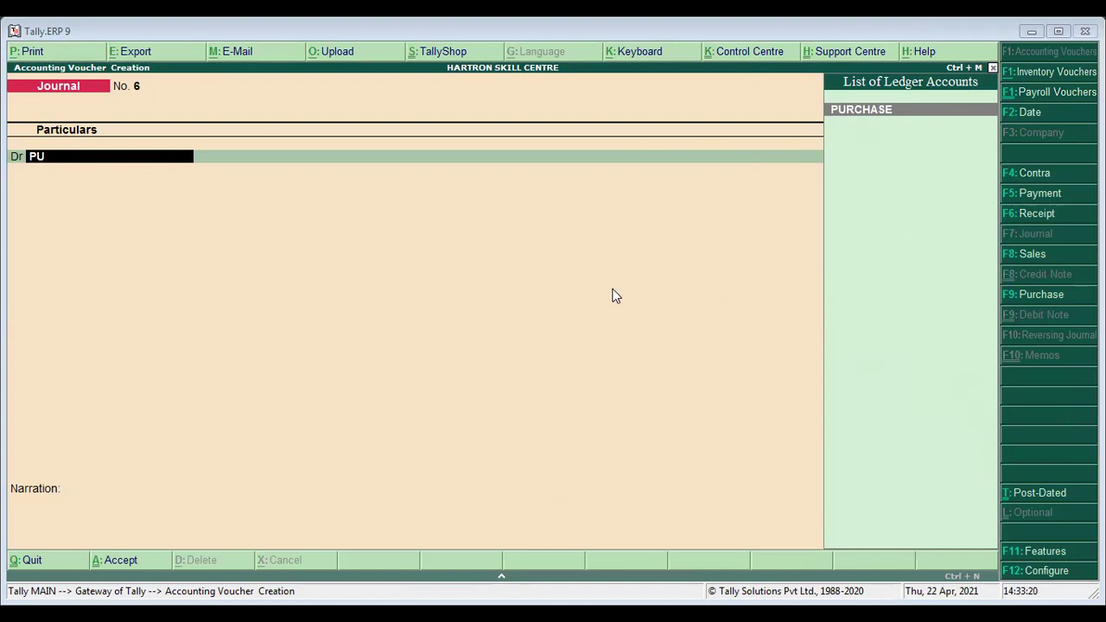
{"action": "left_click", "coordinate": [839, 109]}
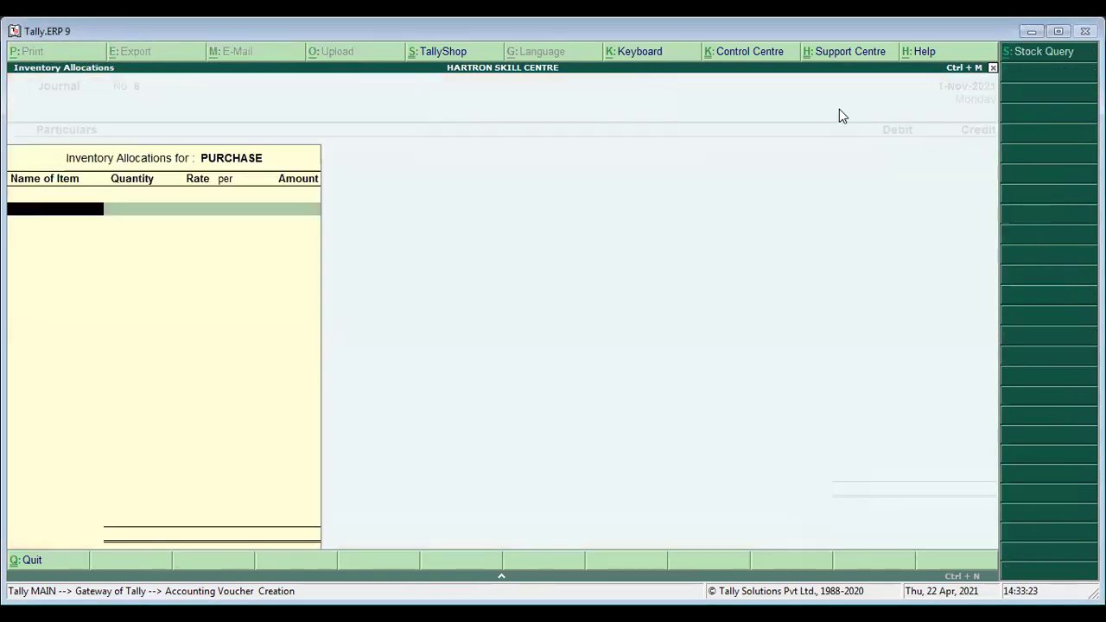
{"action": "key", "text": "Escape"}
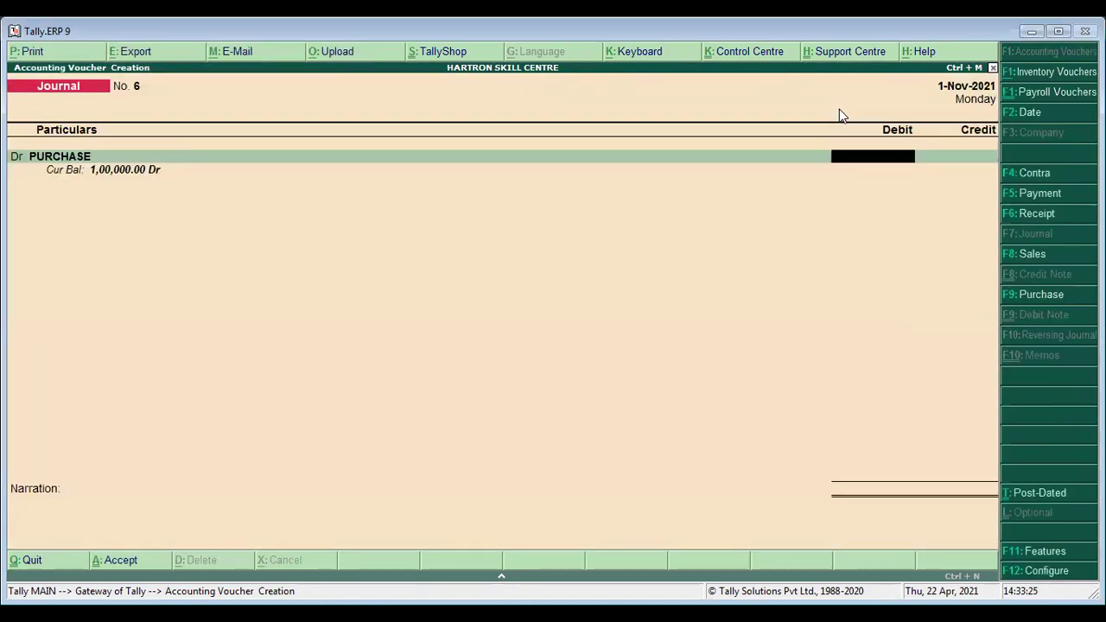
{"action": "type", "text": "70,0"}
{"action": "type", "text": "0000"}
{"action": "key", "text": "Return"}
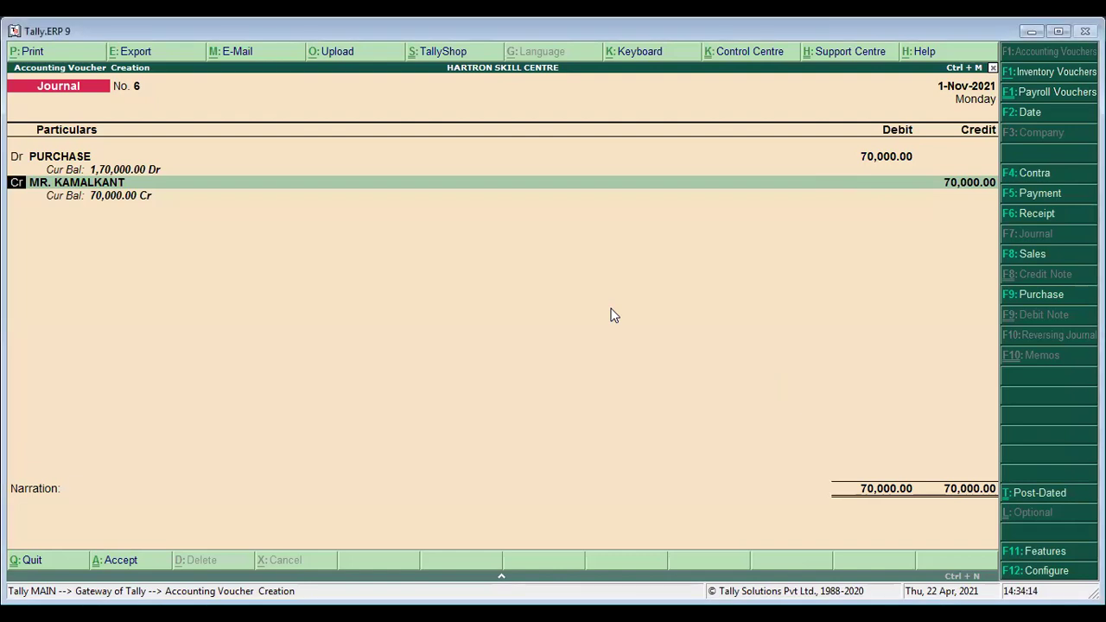
Step: Credit the supplier's ledger with 70,000, using On Account as the bill-wise adjustment method
{"action": "key", "text": "Return"}
{"action": "key", "text": "Return"}
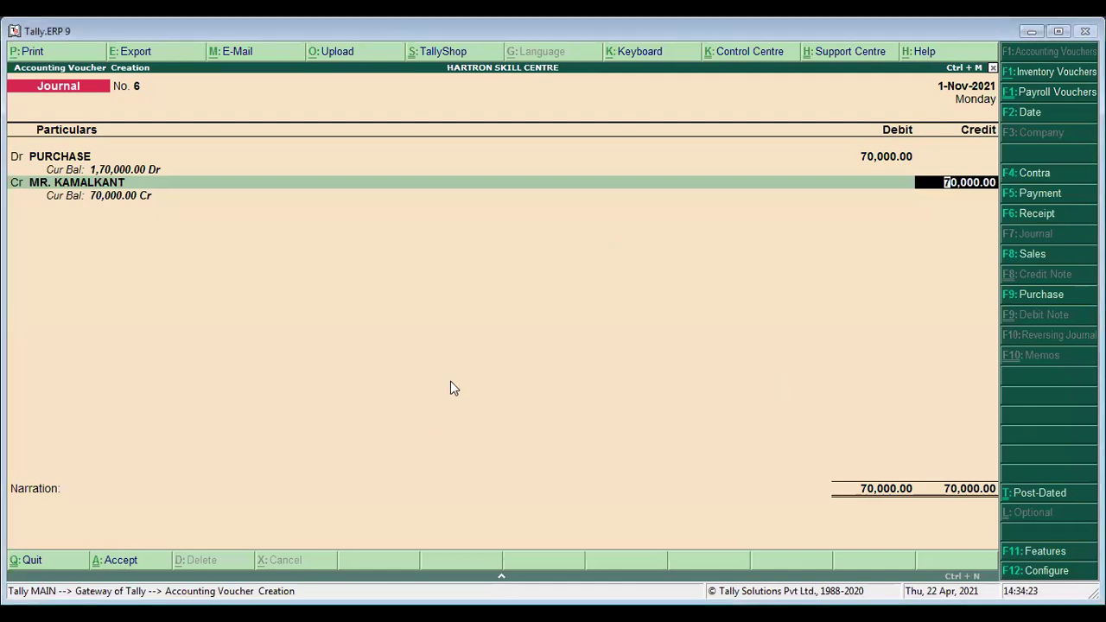
{"action": "key", "text": "Return"}
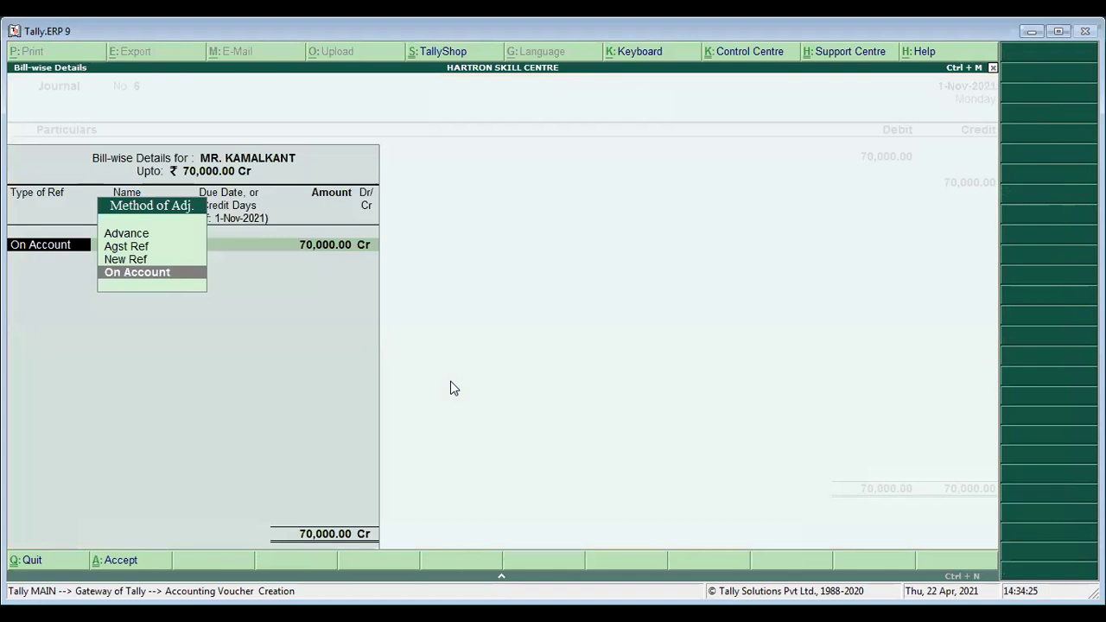
{"action": "key", "text": "Return"}
{"action": "key", "text": "Return"}
Step: Open the credited supplier's ledger from the voucher and check its group and bill-by-bill settings, leaving them as they are
{"action": "key", "text": "BackSpace"}
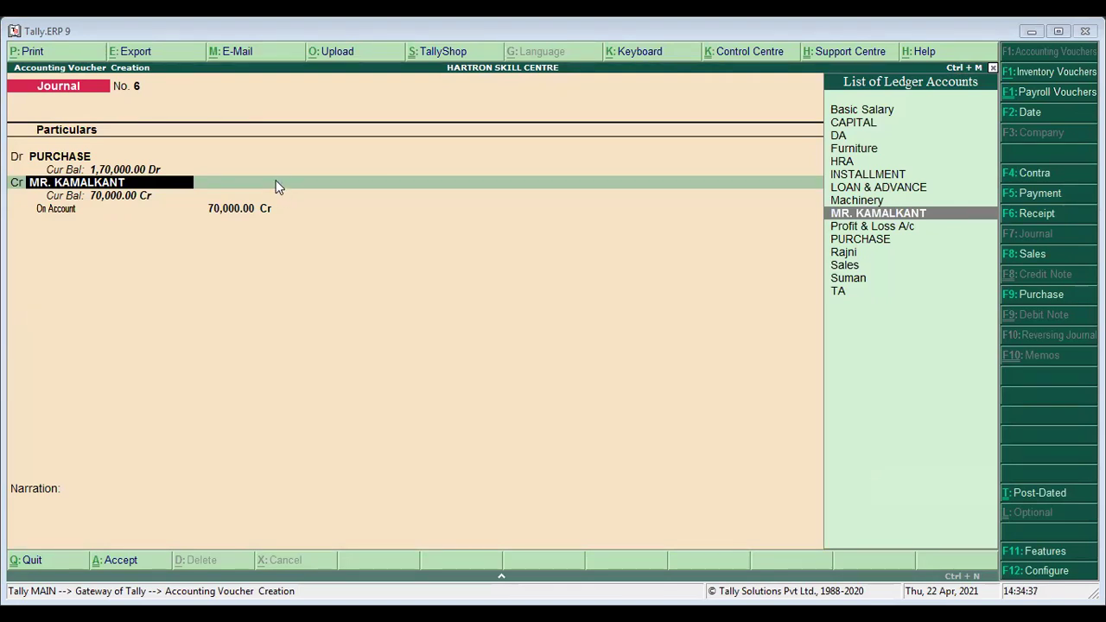
{"action": "key", "text": "ctrl+Return"}
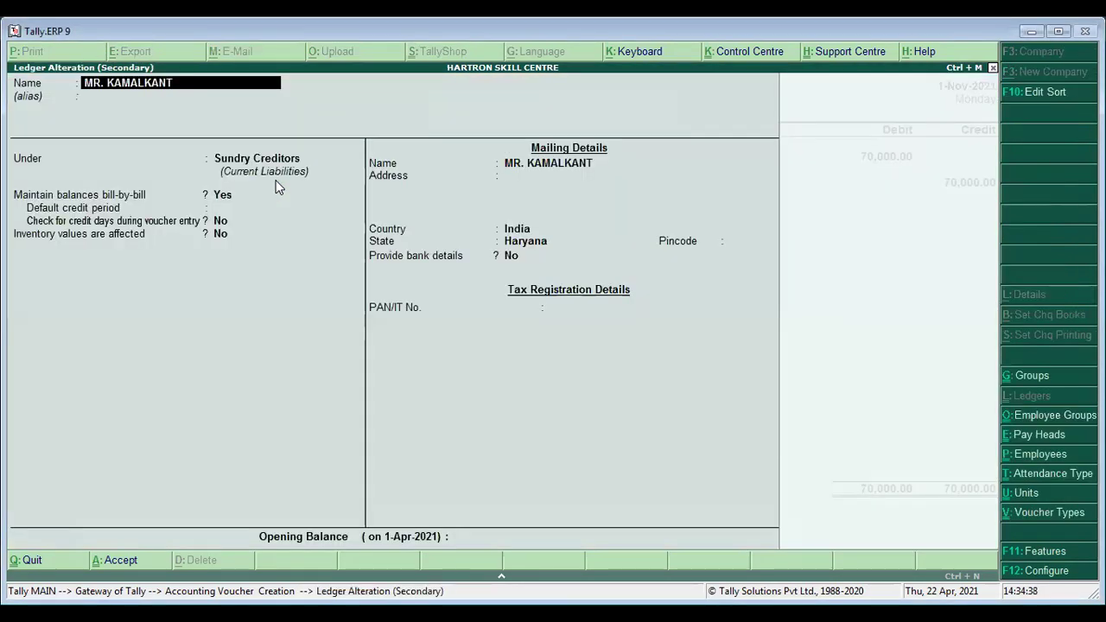
{"action": "key", "text": "Return"}
{"action": "key", "text": "Return"}
{"action": "key", "text": "Return"}
{"action": "key", "text": "Return"}
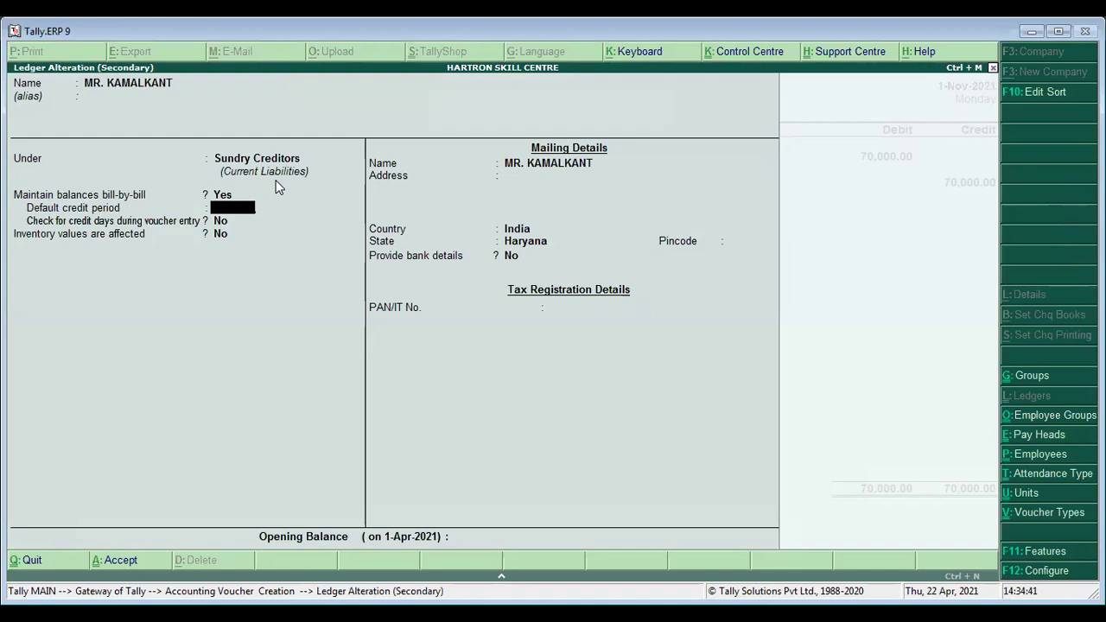
{"action": "key", "text": "BackSpace"}
{"action": "key", "text": "Return"}
{"action": "key", "text": "ctrl+a"}
{"action": "key", "text": "Return"}
{"action": "key", "text": "Return"}
{"action": "key", "text": "Return"}
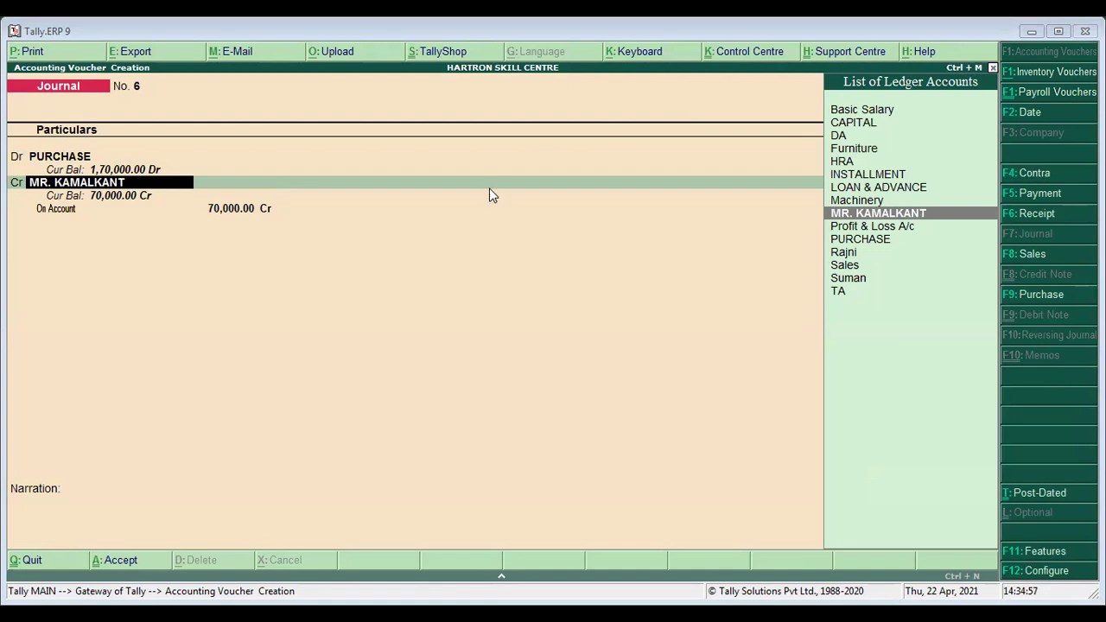
Step: Switch the supplier's 70,000 credit to a New Ref bill reference named PUR/01
{"action": "key", "text": "Return"}
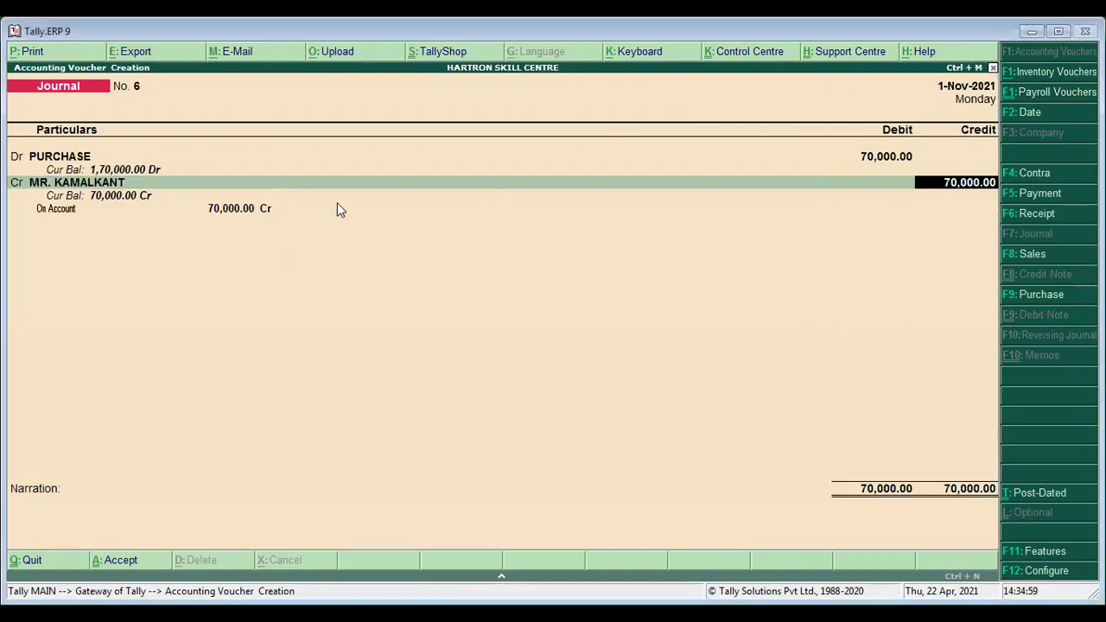
{"action": "key", "text": "Return"}
{"action": "key", "text": "Up"}
{"action": "key", "text": "Return"}
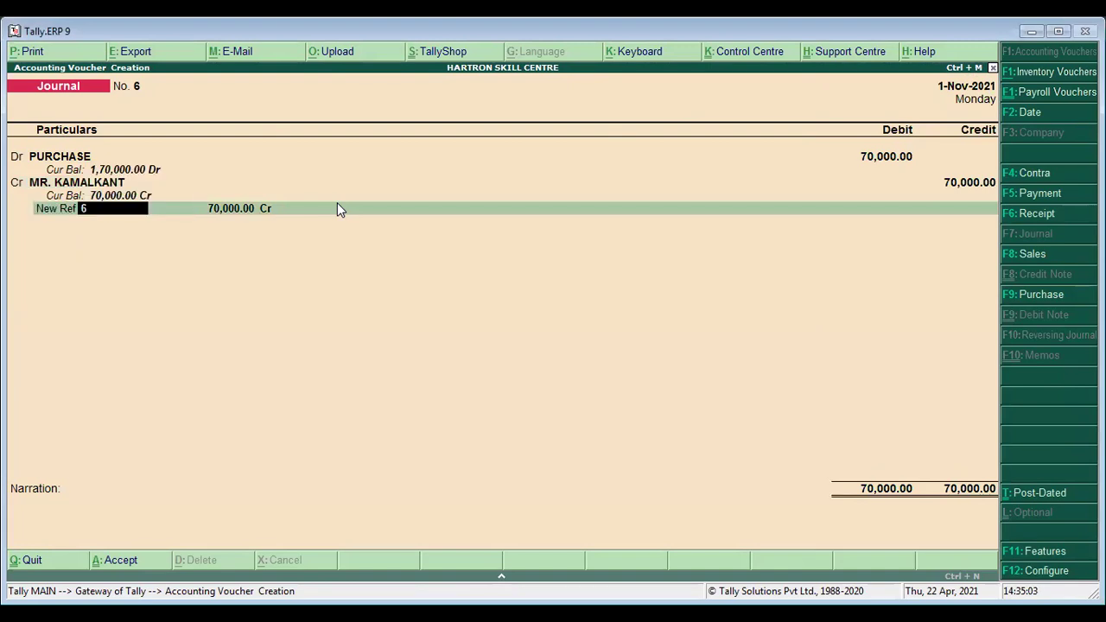
{"action": "key", "text": "BackSpace"}
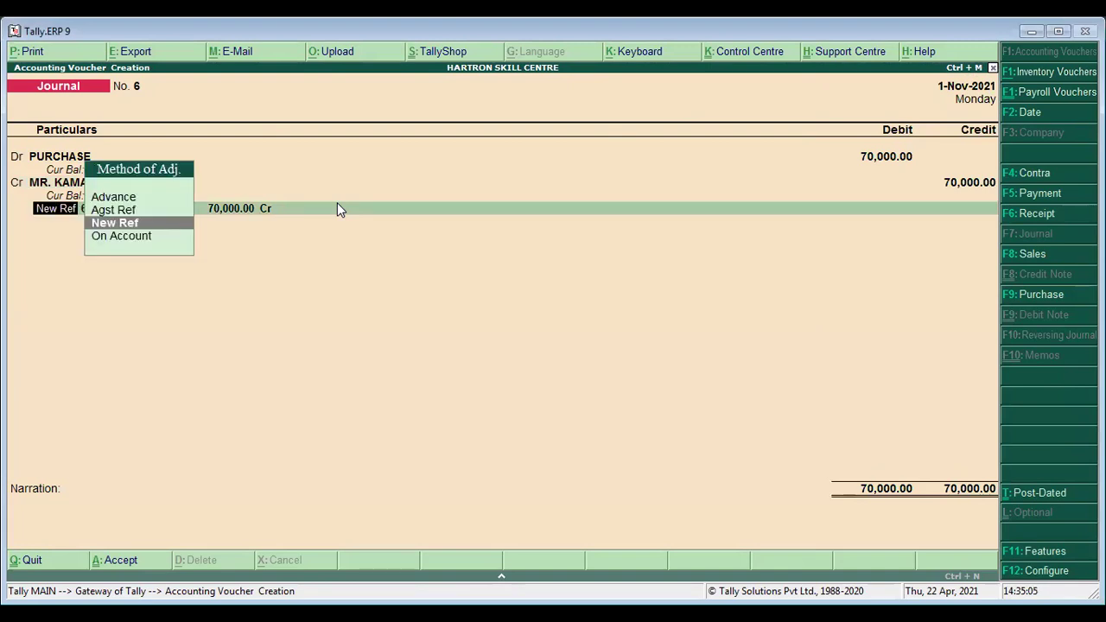
{"action": "key", "text": "Return"}
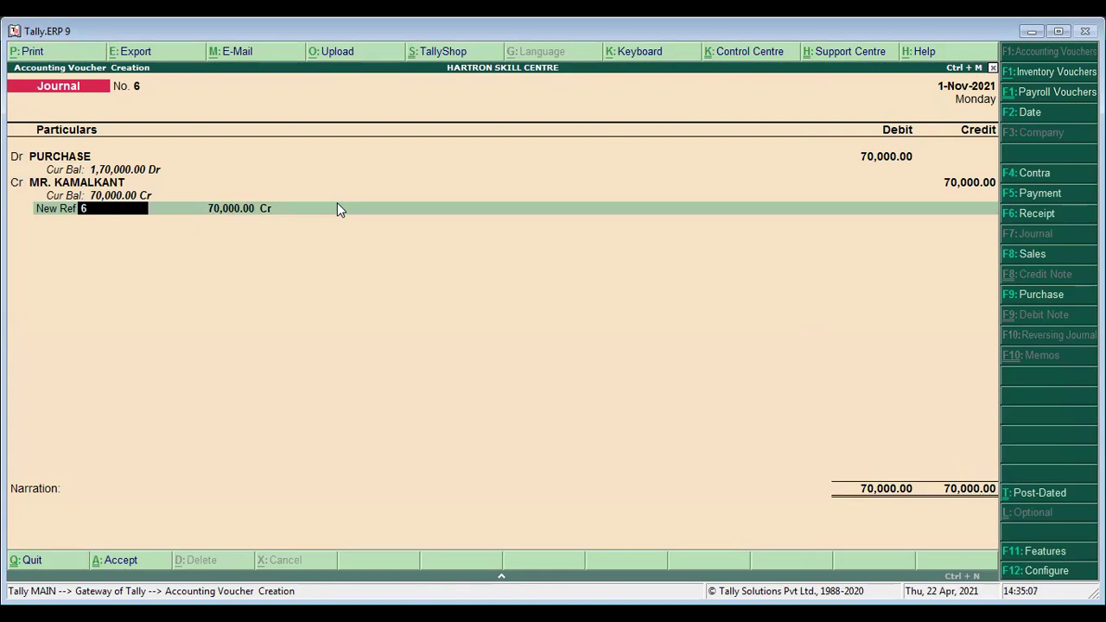
{"action": "type", "text": "PUR/01"}
{"action": "key", "text": "Return"}
{"action": "key", "text": "Return"}
{"action": "key", "text": "Return"}
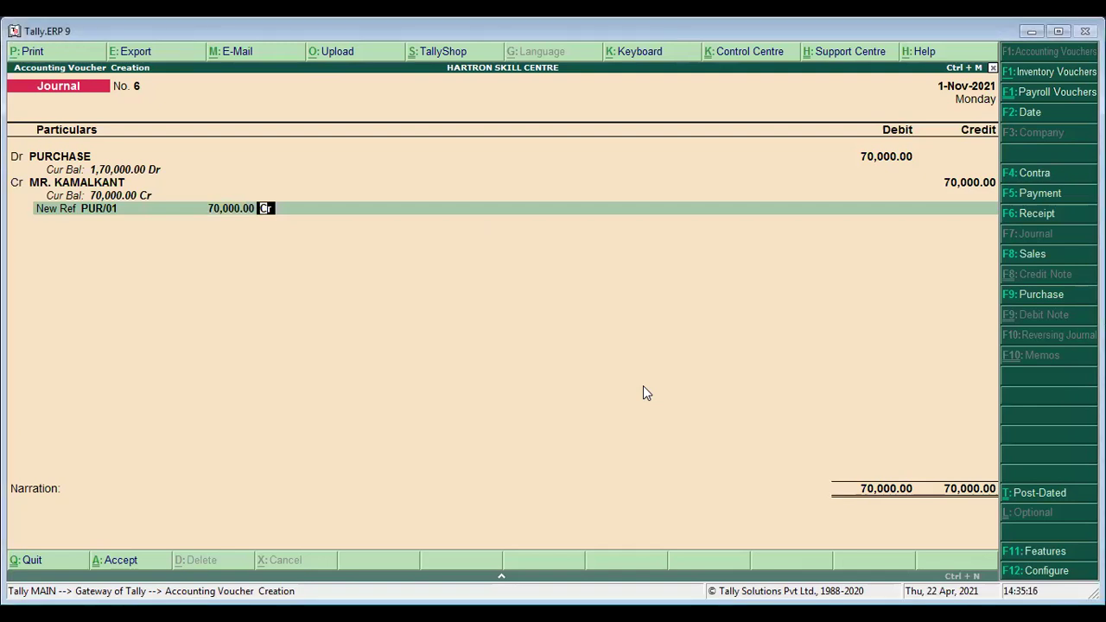
{"action": "key", "text": "Return"}
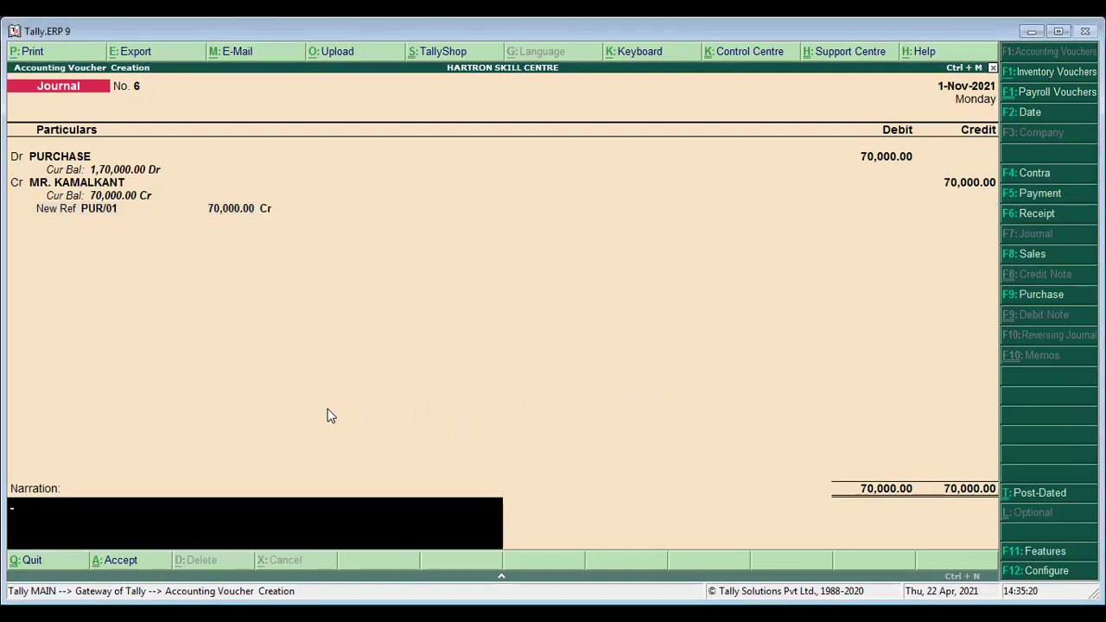
Step: Enter a narration stating that goods were purchased from the named supplier on credit, and accept the voucher
{"action": "type", "text": "BEING GGODS PURHCASE"}
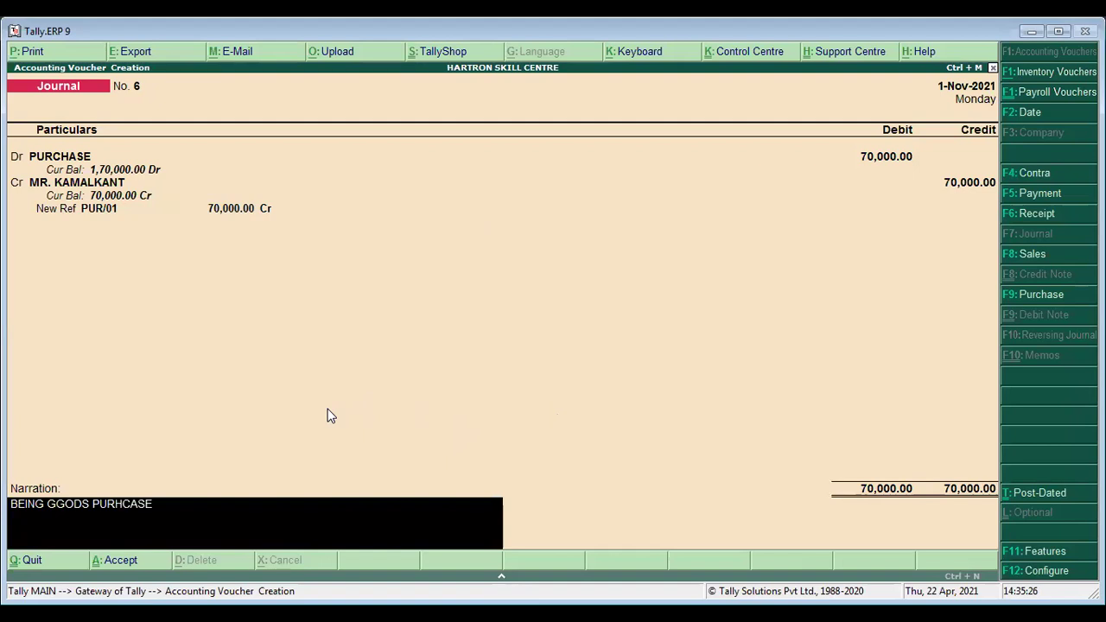
{"action": "type", "text": "D FROM MR. KAMLAK"}
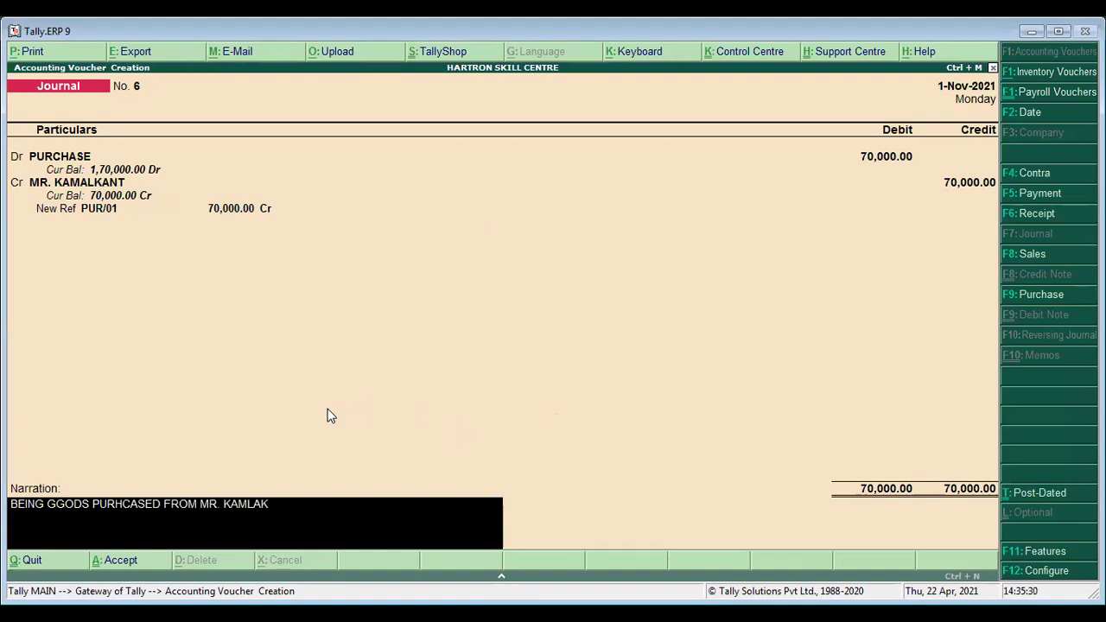
{"action": "type", "text": "ANT ON CREDIT"}
{"action": "key", "text": "Return"}
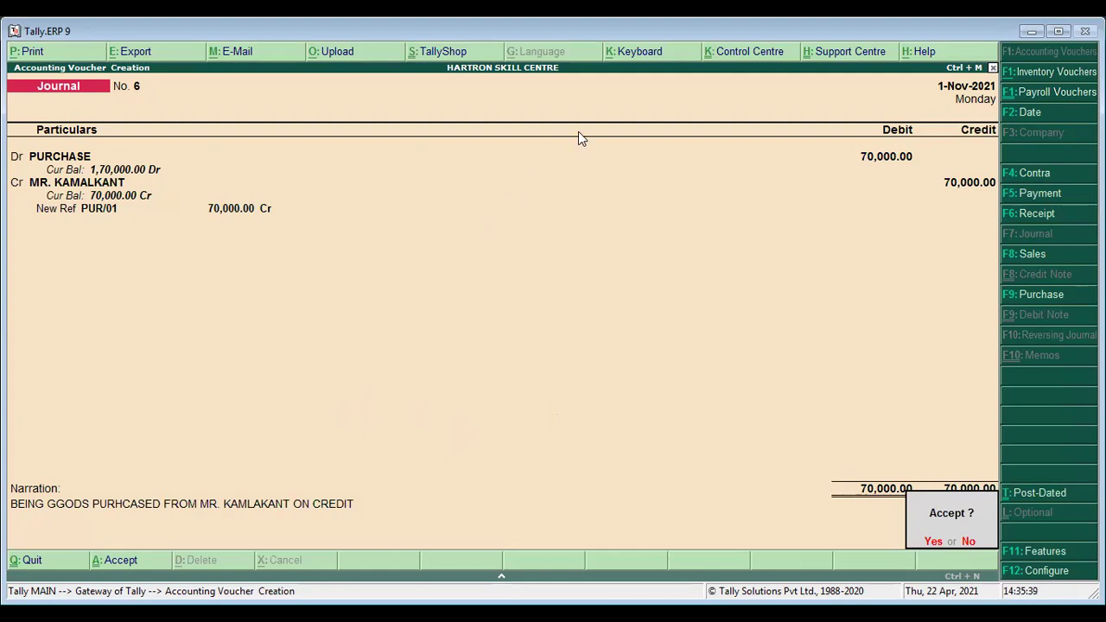
{"action": "key", "text": "Return"}
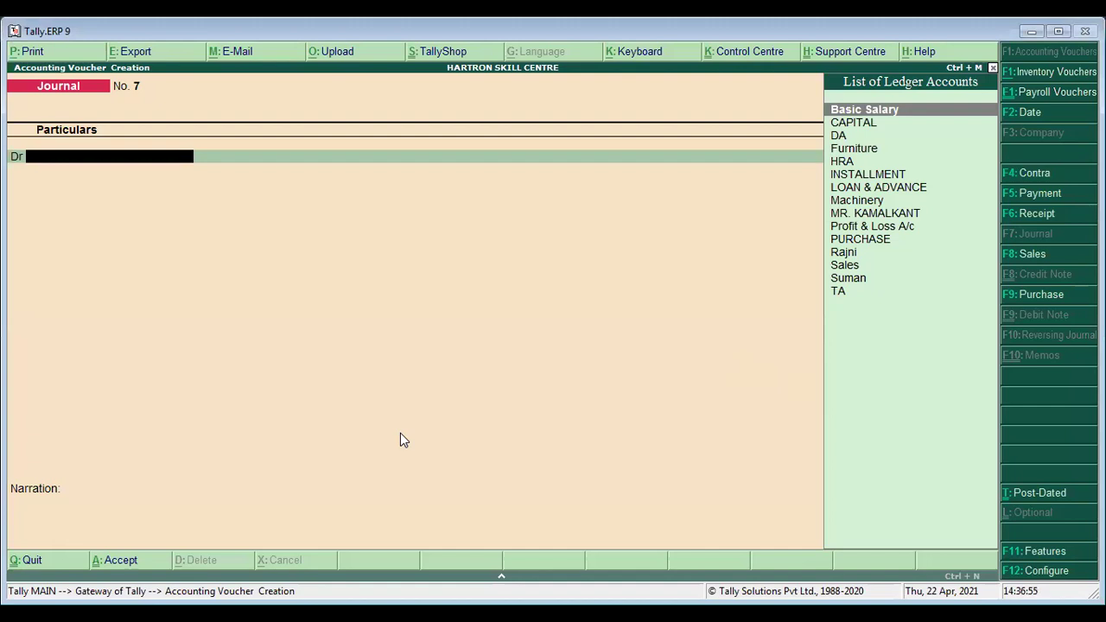
Step: In the new journal voucher, debit Furniture with 50,000 and credit the same supplier's ledger with 50,000
{"action": "type", "text": "F"}
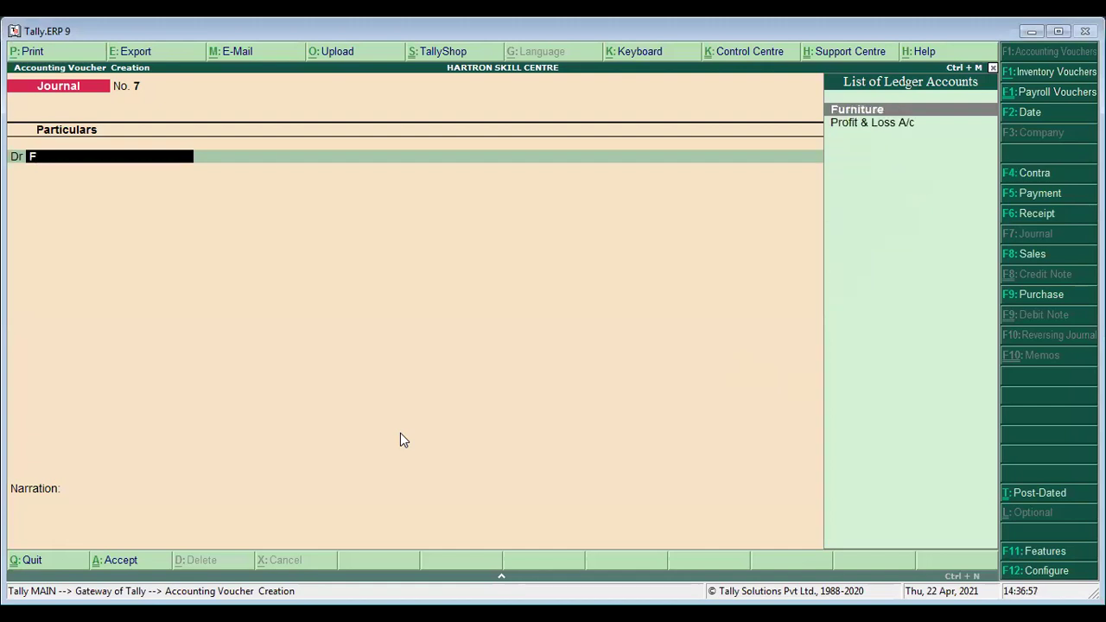
{"action": "key", "text": "Return"}
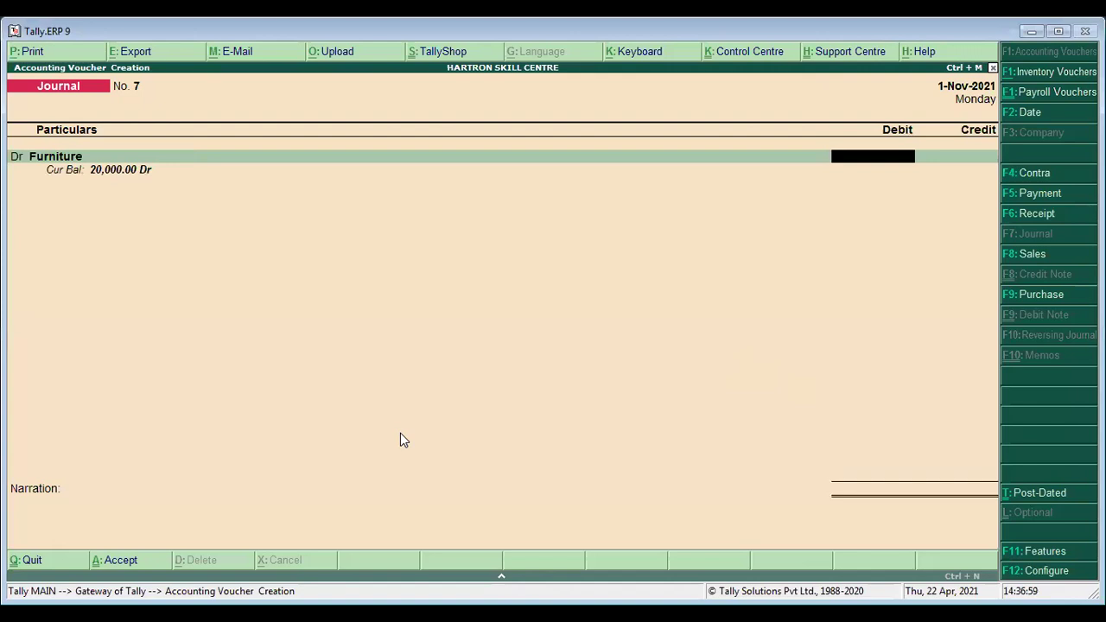
{"action": "type", "text": "50000"}
{"action": "key", "text": "Return"}
{"action": "key", "text": "Return"}
{"action": "type", "text": "MR"}
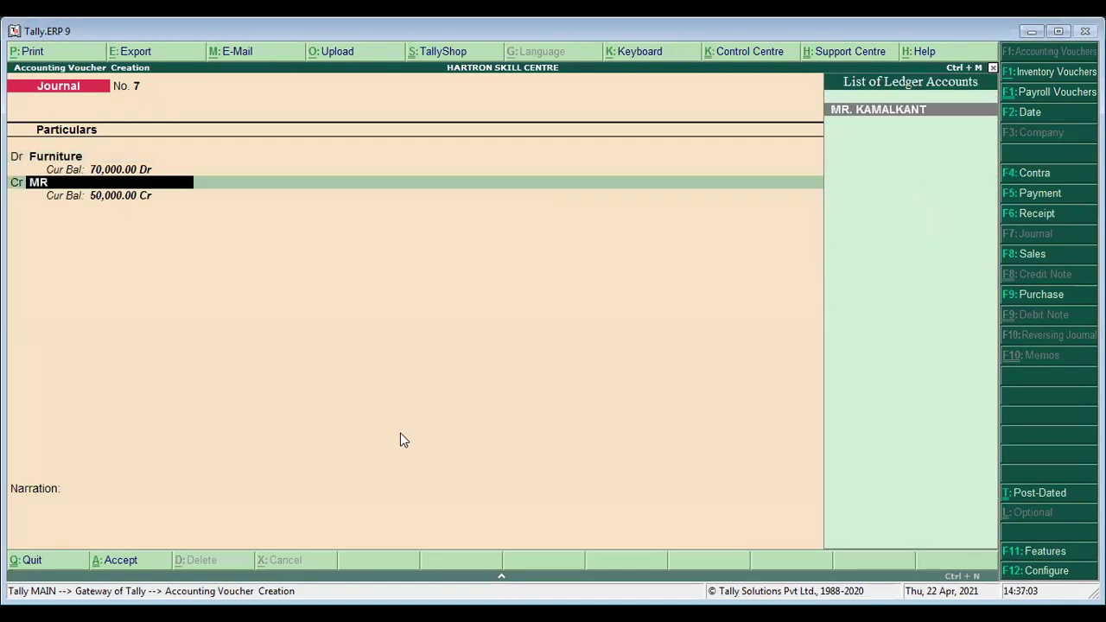
{"action": "key", "text": "Return"}
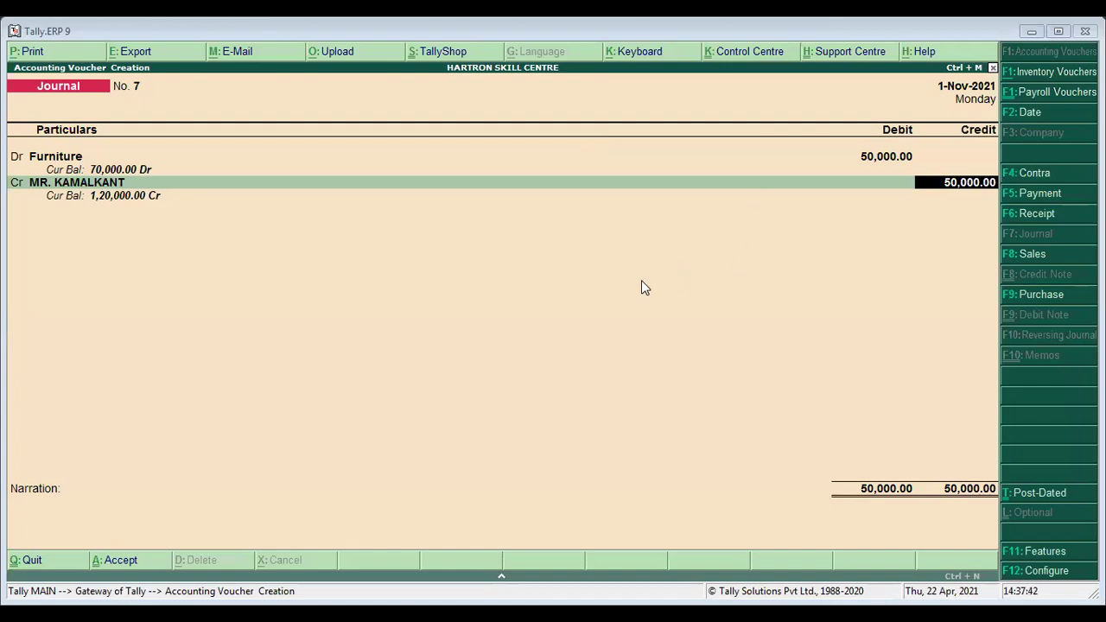
{"action": "key", "text": "Return"}
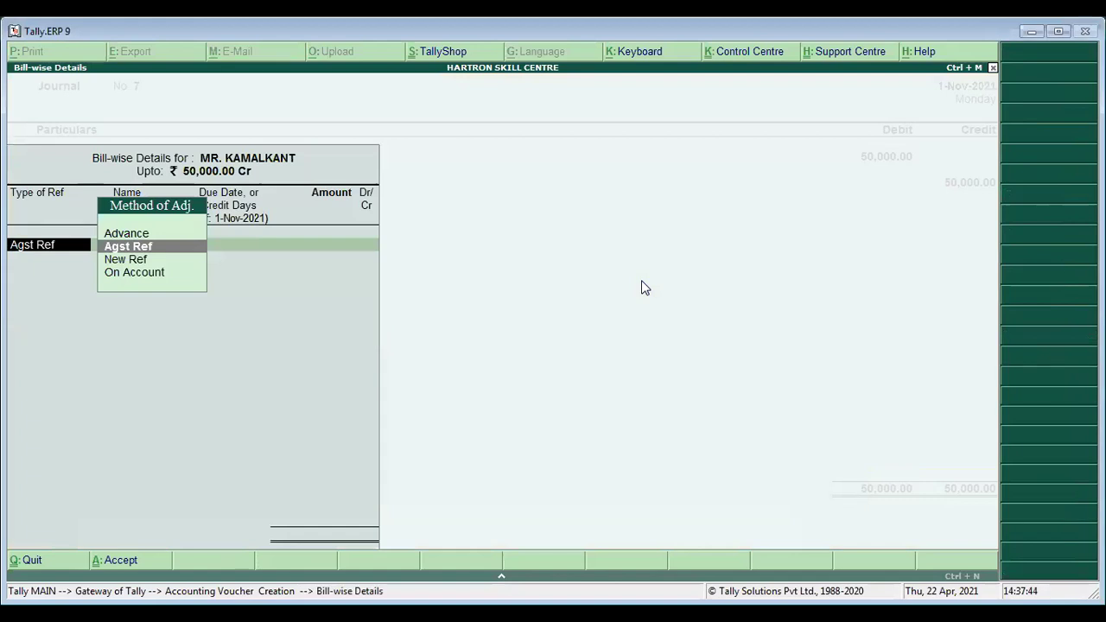
Step: Allocate the 50,000 credit to a New Ref bill reference named PUR/02 and accept the voucher without a narration
{"action": "key", "text": "Down"}
{"action": "key", "text": "Return"}
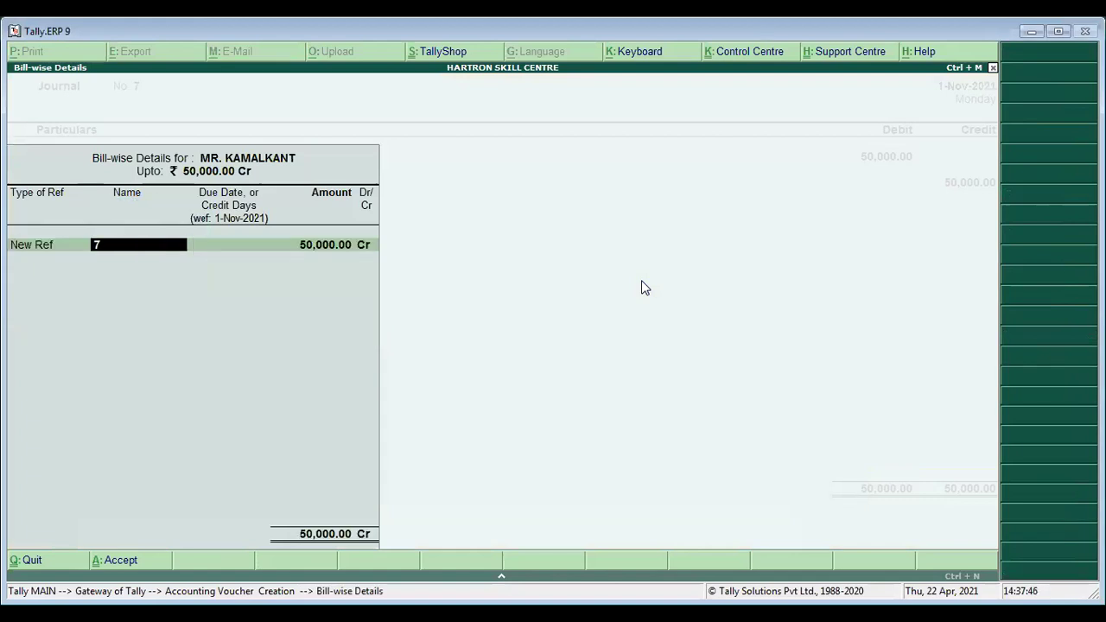
{"action": "type", "text": "PUR/02"}
{"action": "key", "text": "Return"}
{"action": "key", "text": "Return"}
{"action": "key", "text": "Return"}
{"action": "key", "text": "Return"}
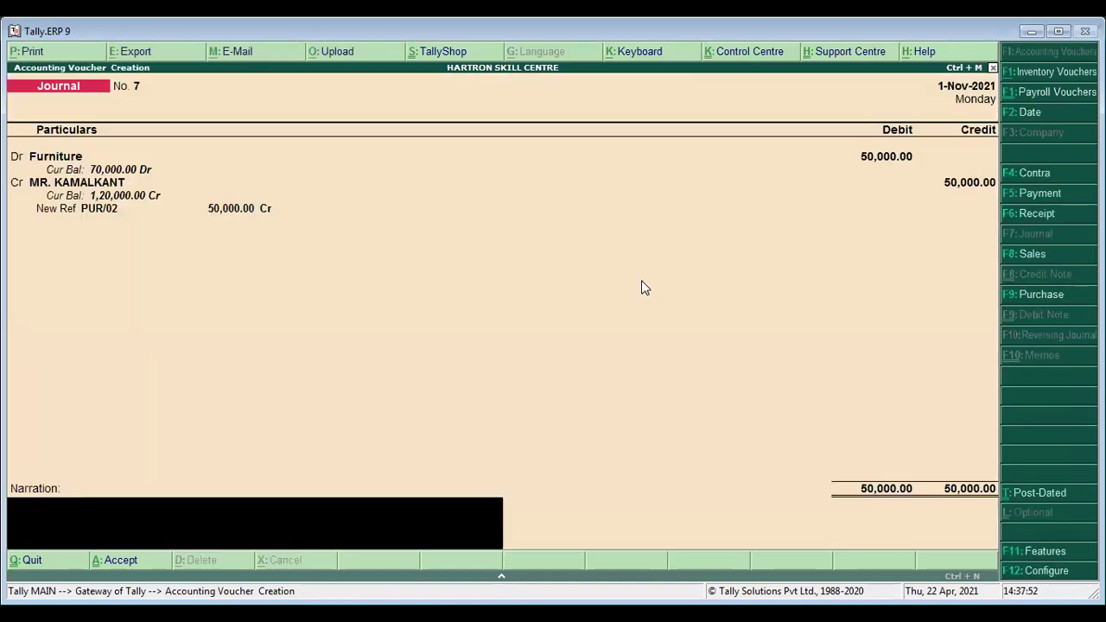
{"action": "key", "text": "Return"}
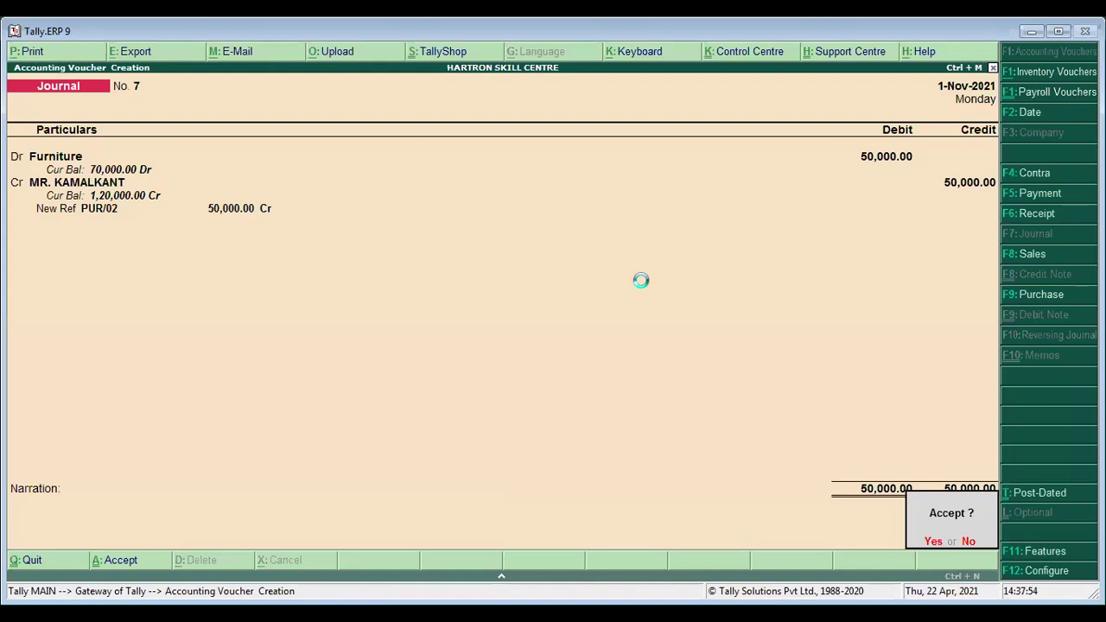
{"action": "key", "text": "Return"}
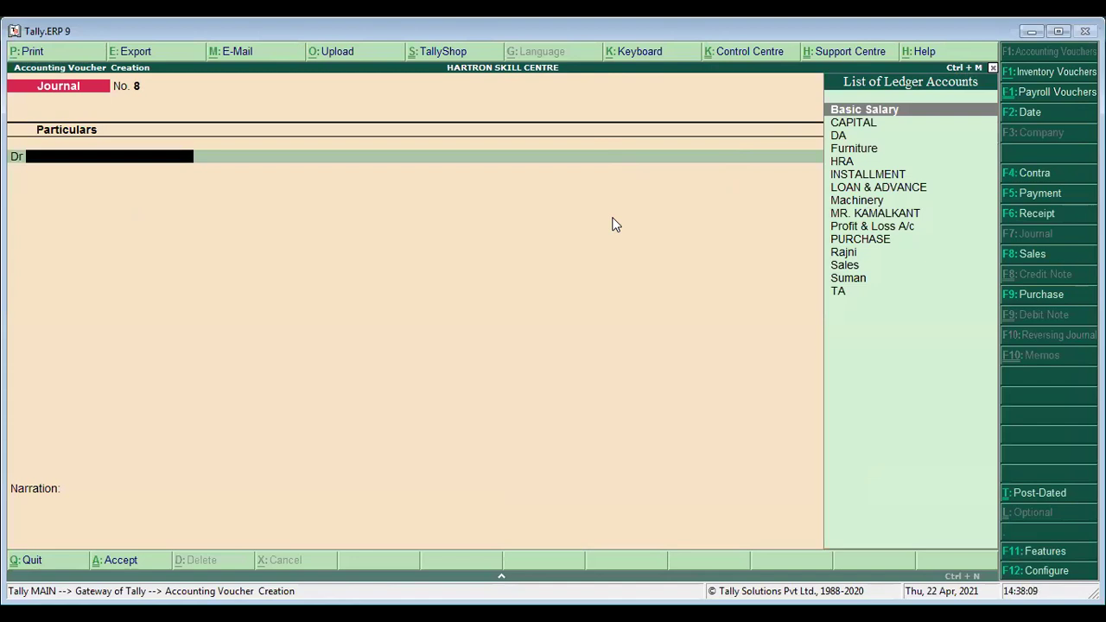
Step: Select the customer ledger listed between PURCHASE and Sales for the new journal's debit line and open its ledger details
{"action": "key", "text": "Down"}
{"action": "key", "text": "Down"}
{"action": "key", "text": "Down"}
{"action": "key", "text": "Down"}
{"action": "key", "text": "Up"}
{"action": "key", "text": "Up"}
{"action": "key", "text": "Down"}
{"action": "key", "text": "Down"}
{"action": "key", "text": "Down"}
{"action": "key", "text": "Down"}
{"action": "key", "text": "Down"}
{"action": "key", "text": "Down"}
{"action": "key", "text": "Down"}
{"action": "key", "text": "Down"}
{"action": "key", "text": "Down"}
{"action": "key", "text": "Return"}
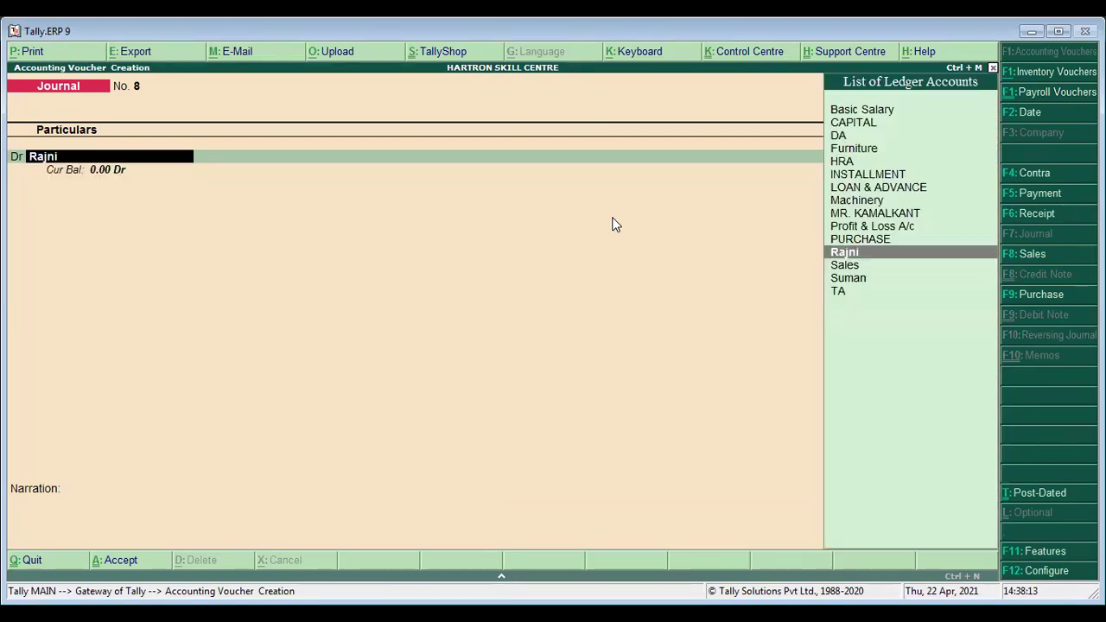
{"action": "key", "text": "ctrl+Return"}
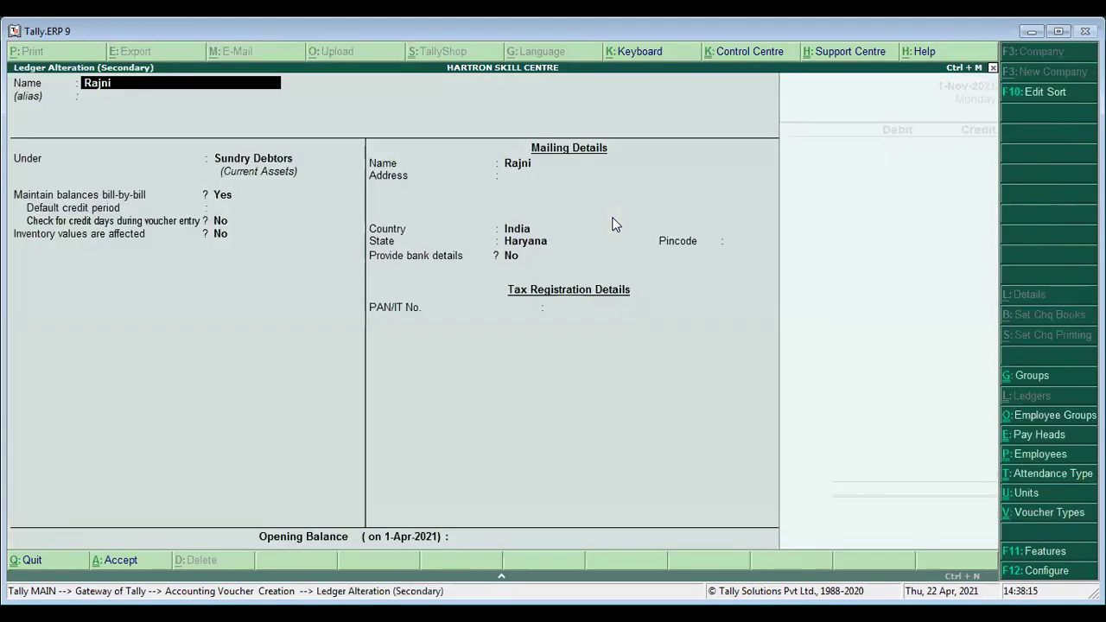
Step: Review the customer ledger's group and its bill-by-bill balance setting, then save the ledger
{"action": "key", "text": "ctrl+a"}
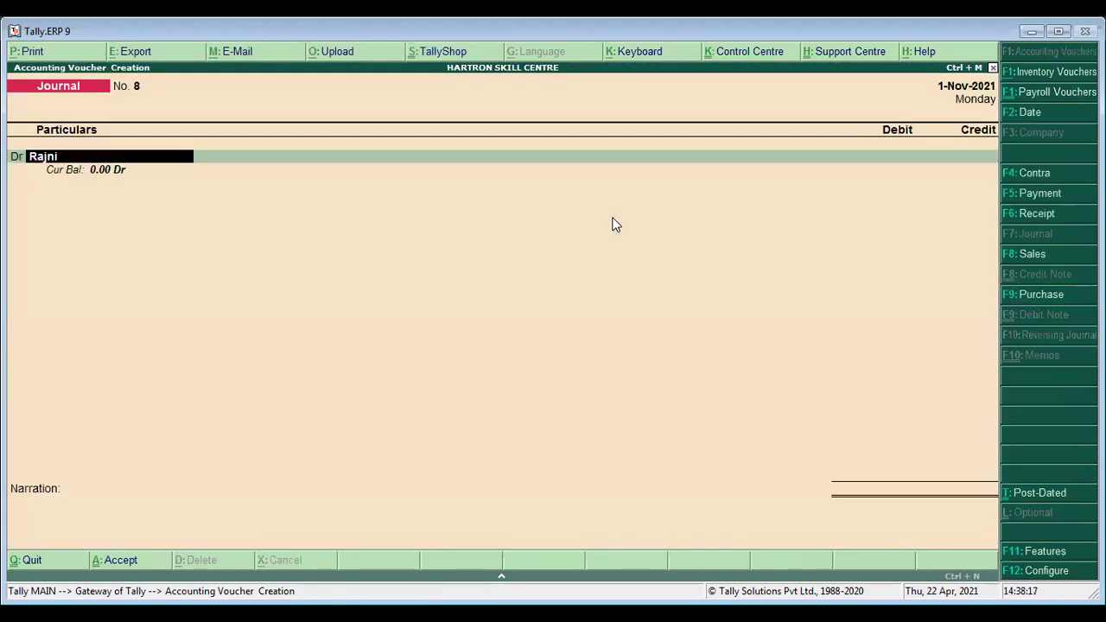
{"action": "key", "text": "ctrl+Return"}
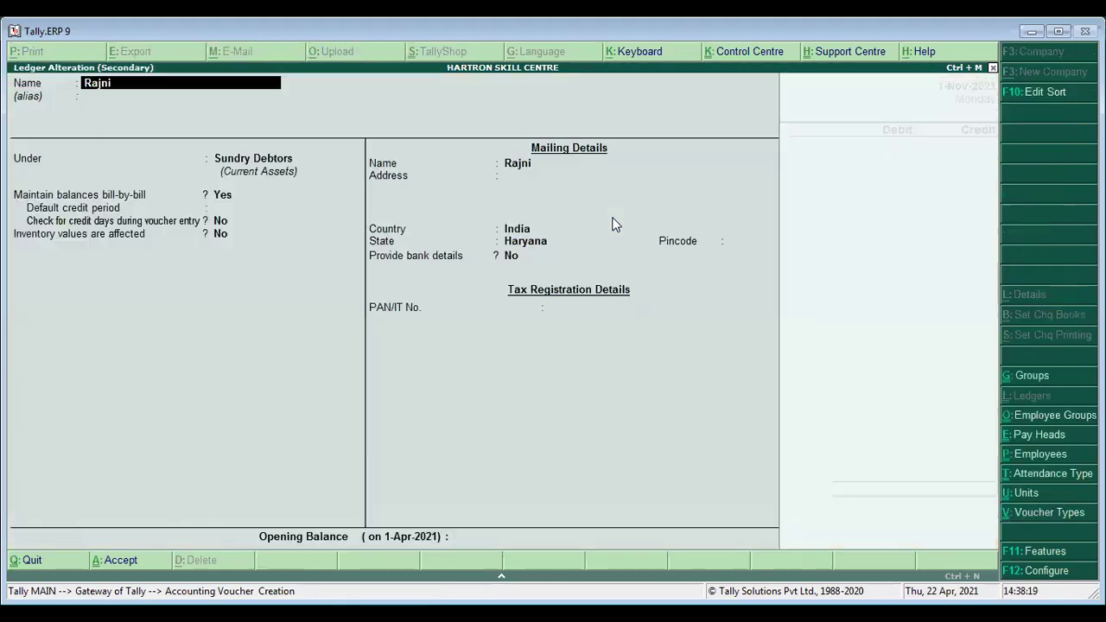
{"action": "key", "text": "Return"}
{"action": "key", "text": "Return"}
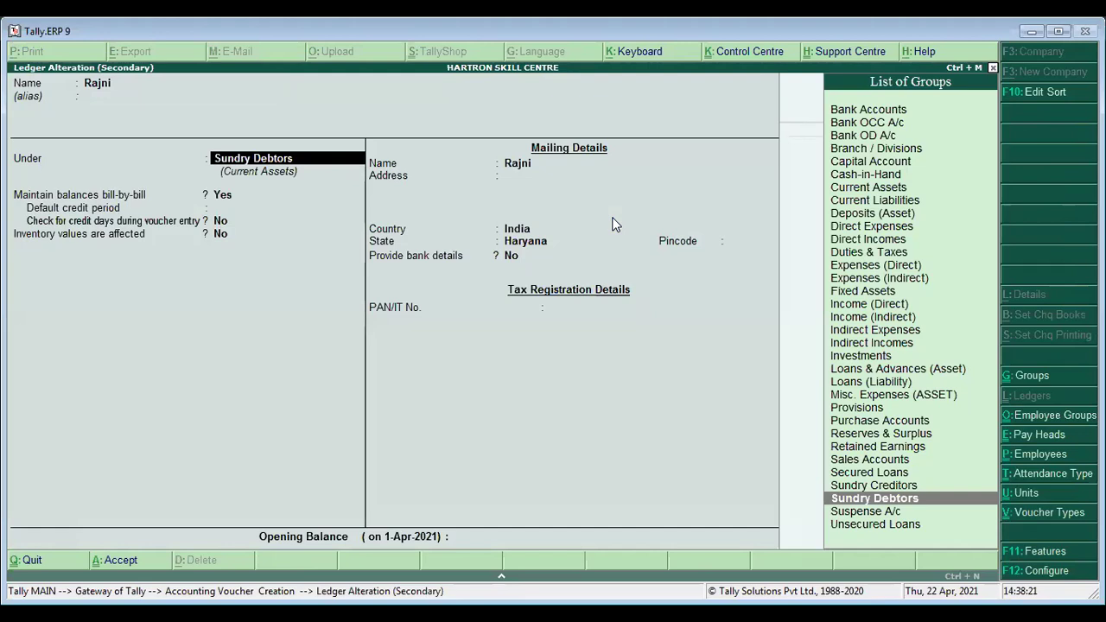
{"action": "key", "text": "Return"}
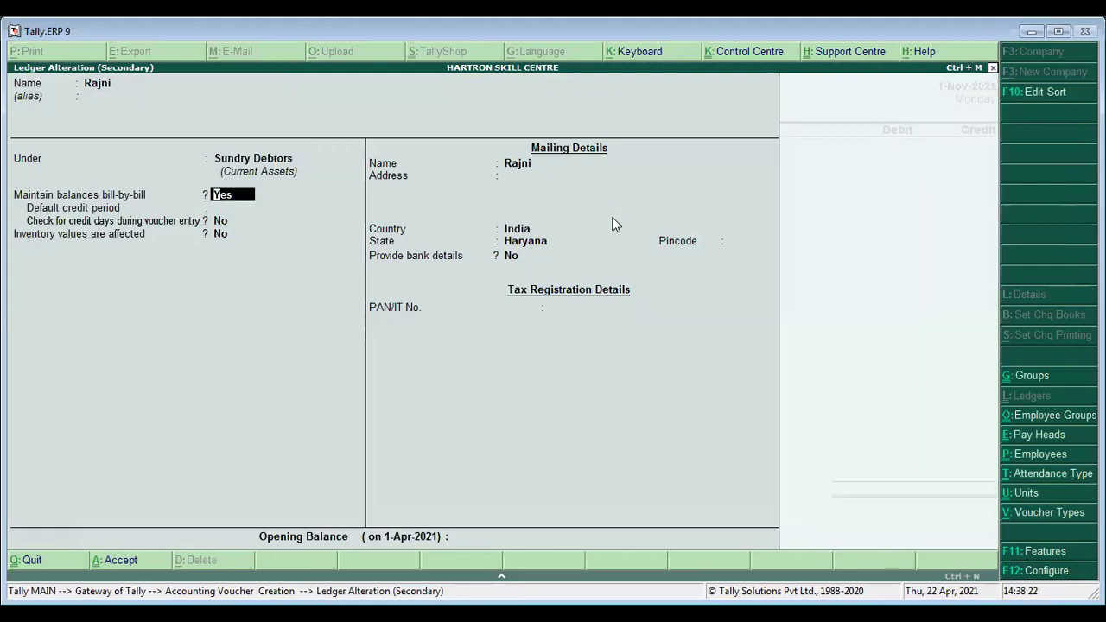
{"action": "key", "text": "ctrl+a"}
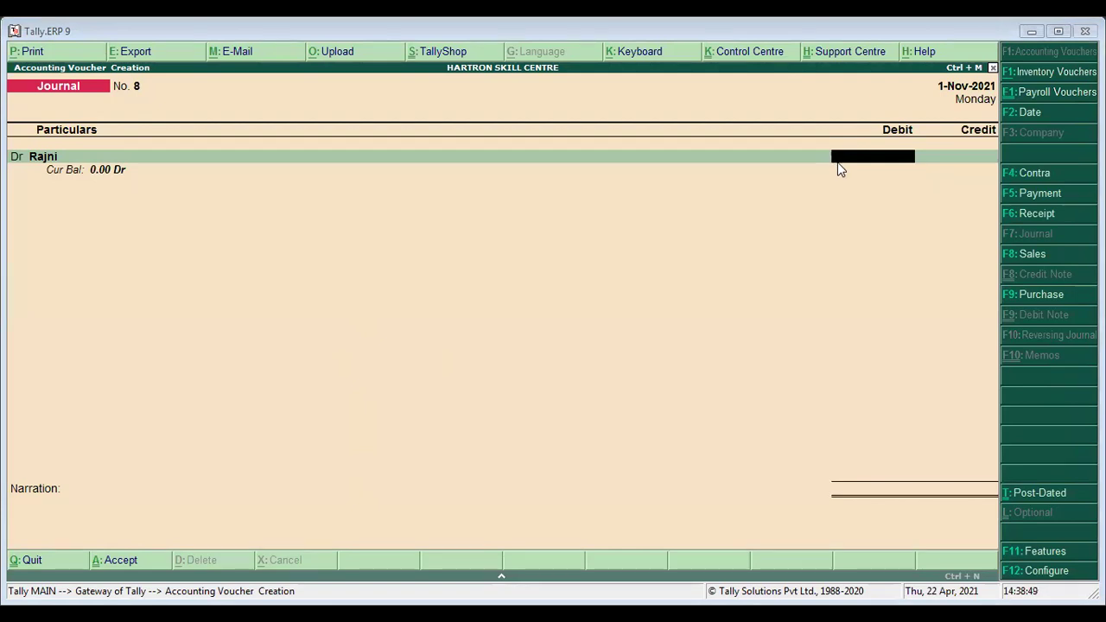
Step: Debit the customer's ledger with 30,000 and allocate the amount to a New Ref bill reference named SALE/01
{"action": "type", "text": "30000"}
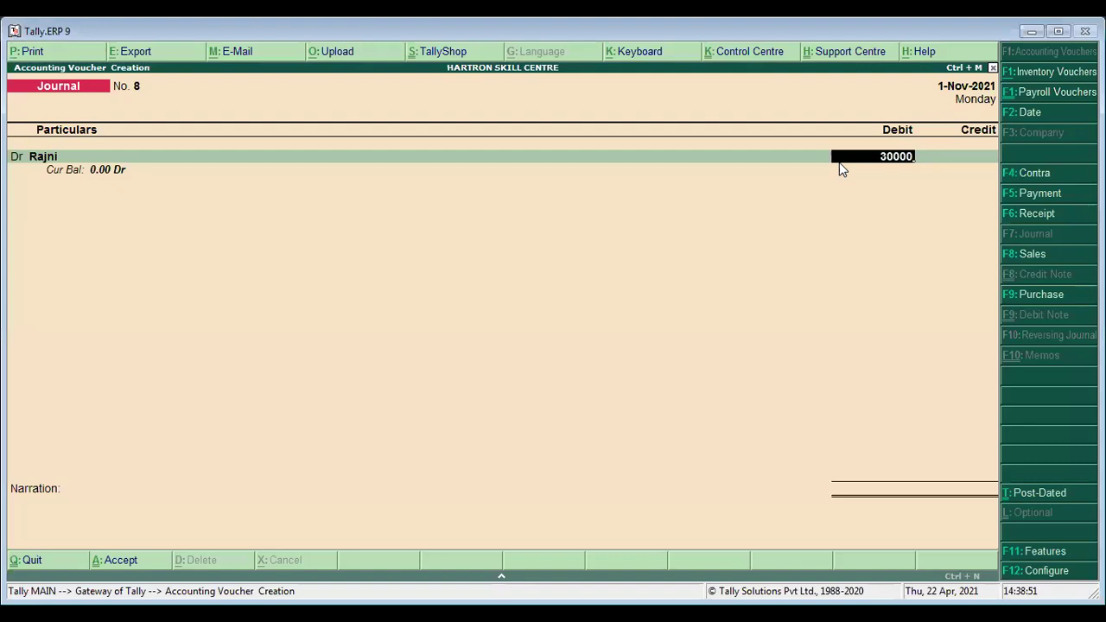
{"action": "key", "text": "Return"}
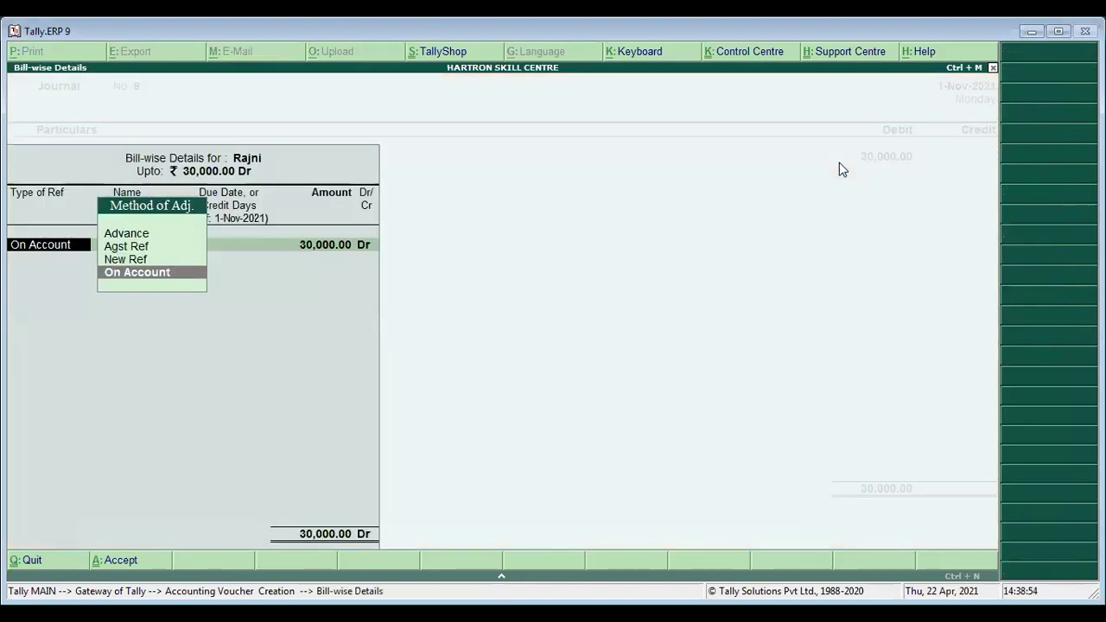
{"action": "key", "text": "Up"}
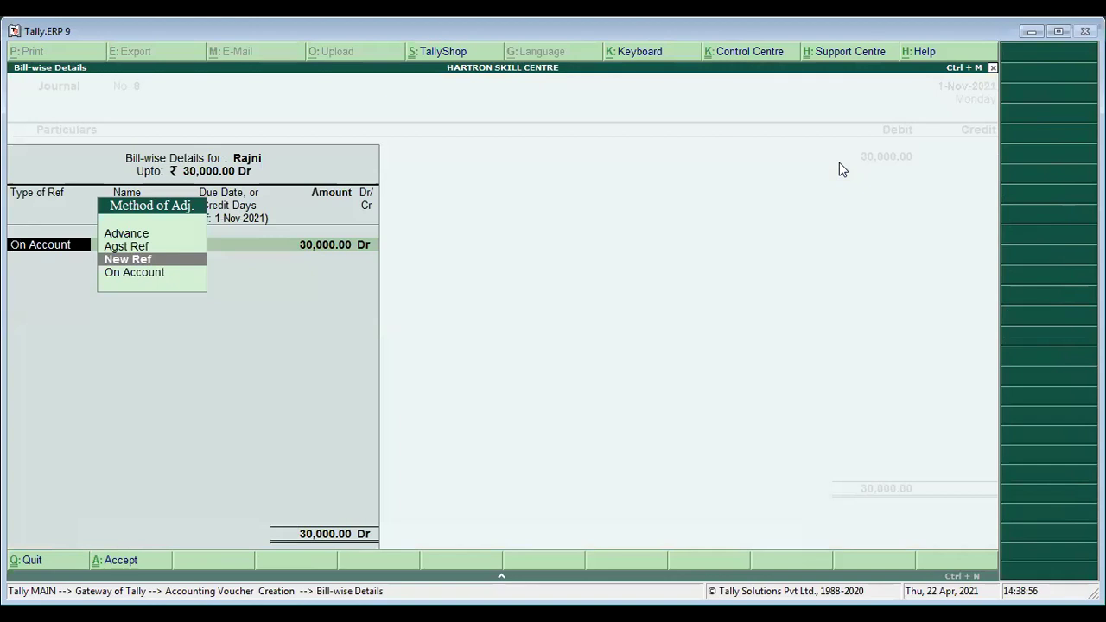
{"action": "key", "text": "Return"}
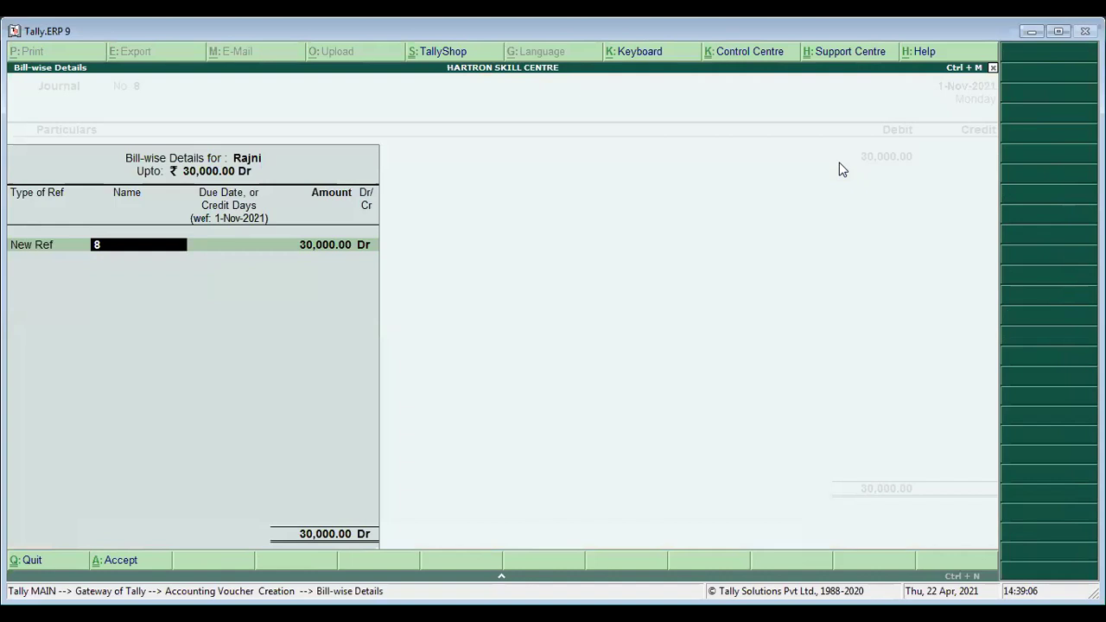
{"action": "type", "text": "SALE/01"}
{"action": "key", "text": "Return"}
{"action": "key", "text": "Return"}
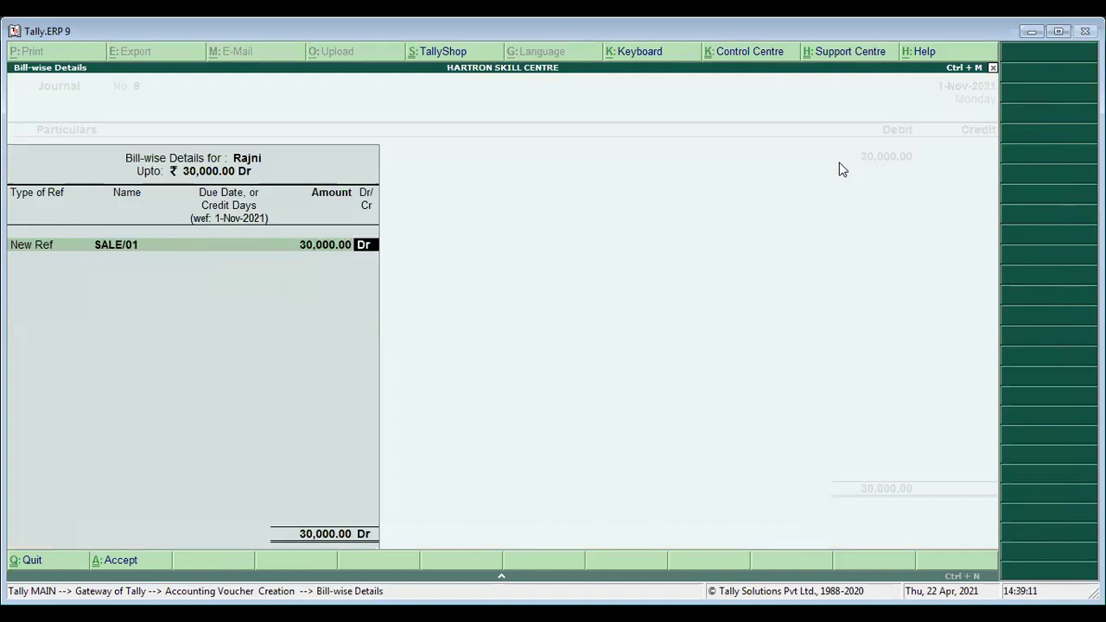
{"action": "key", "text": "Return"}
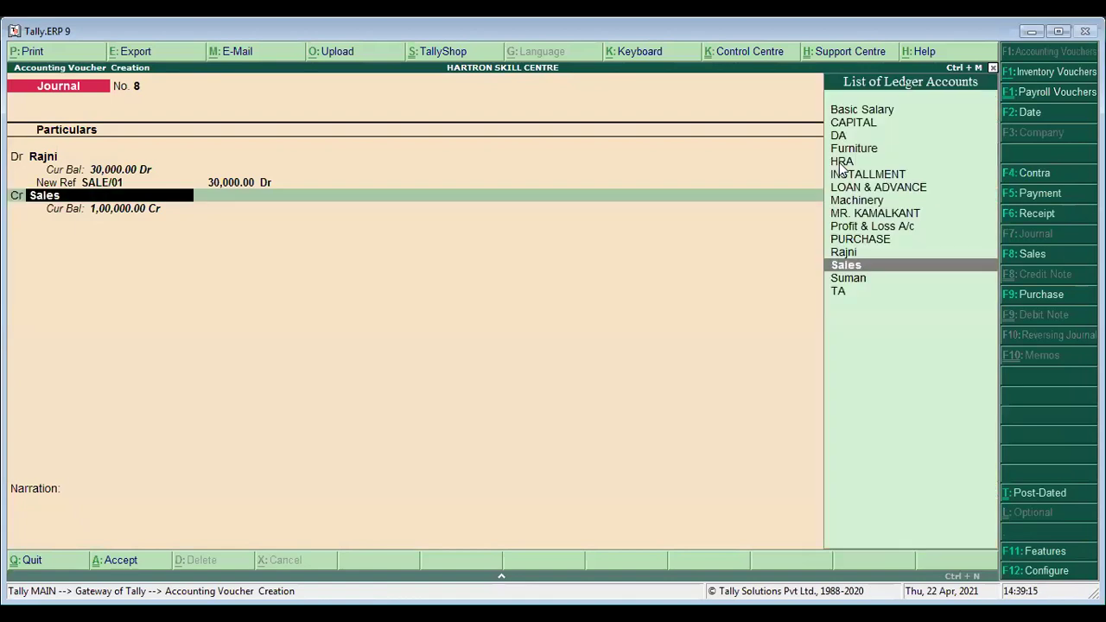
Step: Credit Sales with 30,000 without entering any inventory allocation
{"action": "key", "text": "Return"}
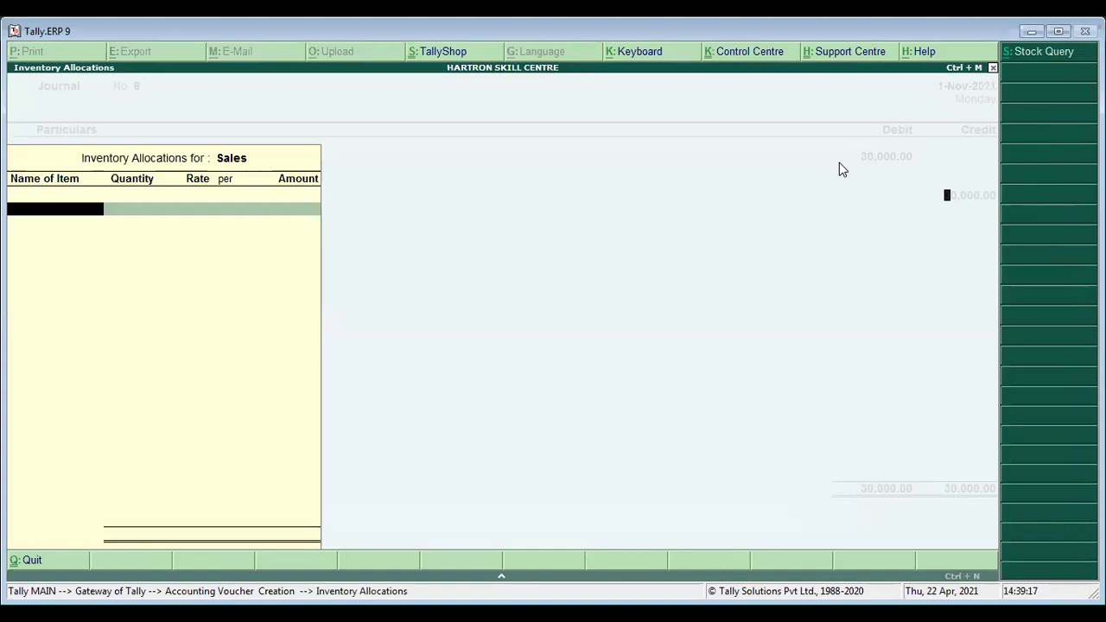
{"action": "key", "text": "Escape"}
{"action": "key", "text": "Return"}
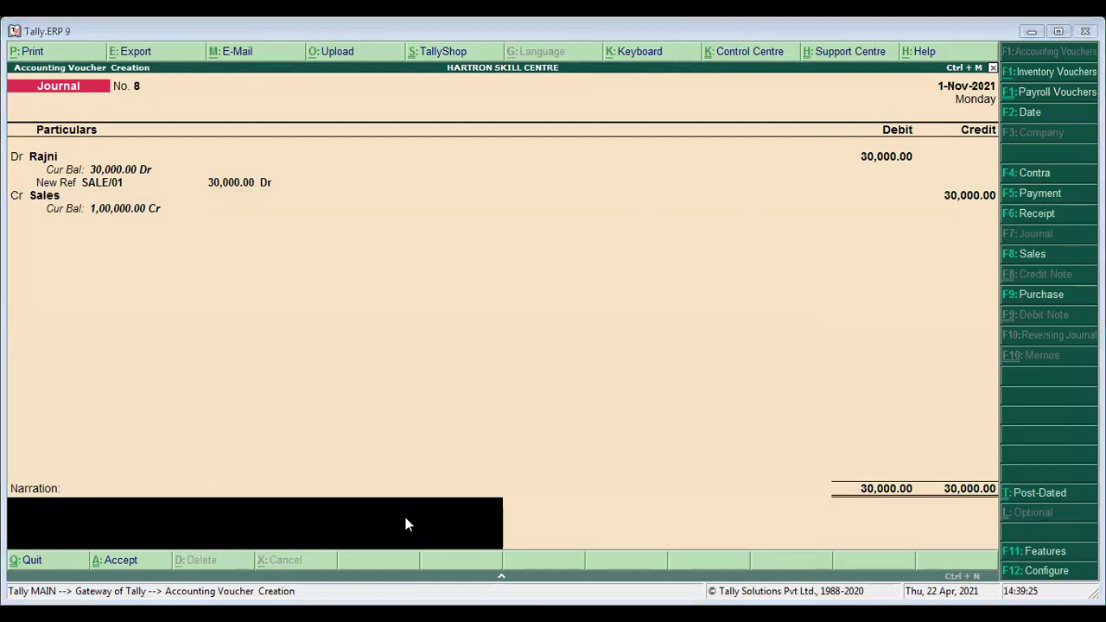
Step: Enter a narration stating that goods were sold to the named customer on credit, and accept the voucher
{"action": "type", "text": "BEING"}
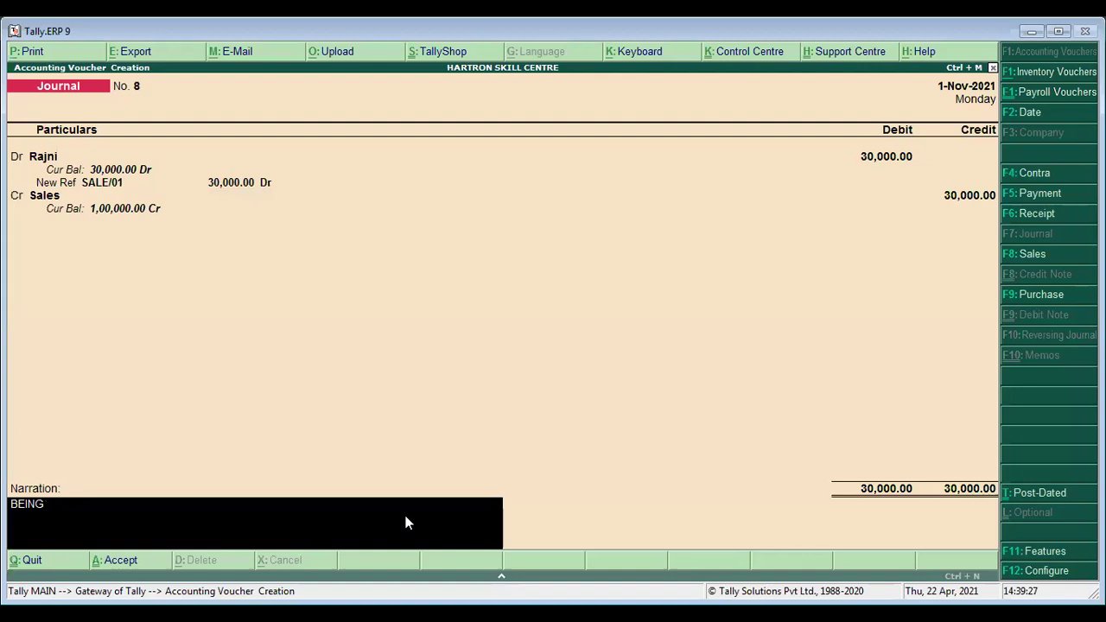
{"action": "type", "text": " GOODS SDOLD"}
{"action": "key", "text": "BackSpace"}
{"action": "key", "text": "BackSpace"}
{"action": "key", "text": "BackSpace"}
{"action": "key", "text": "BackSpace"}
{"action": "type", "text": "OLD TO"}
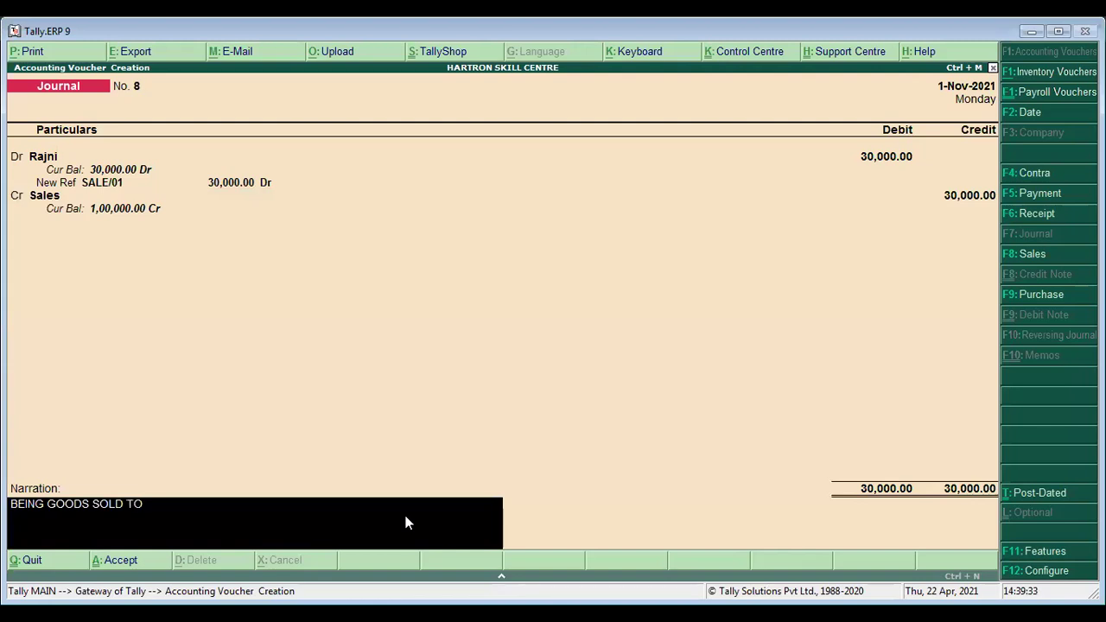
{"action": "type", "text": " RAJNI ON CREDIT"}
{"action": "key", "text": "Return"}
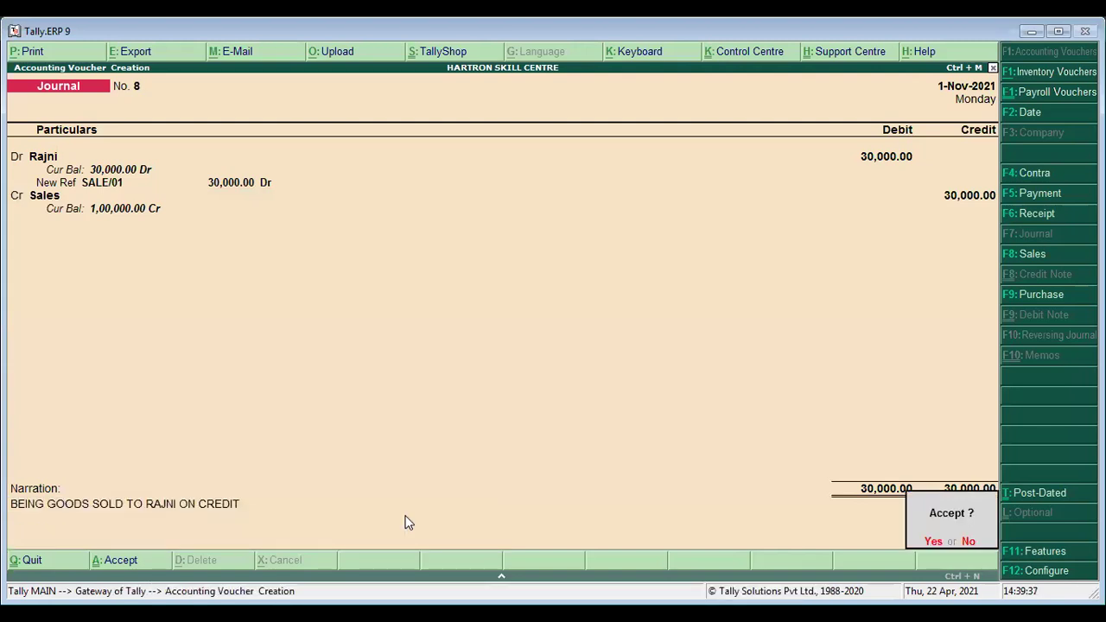
{"action": "key", "text": "Return"}
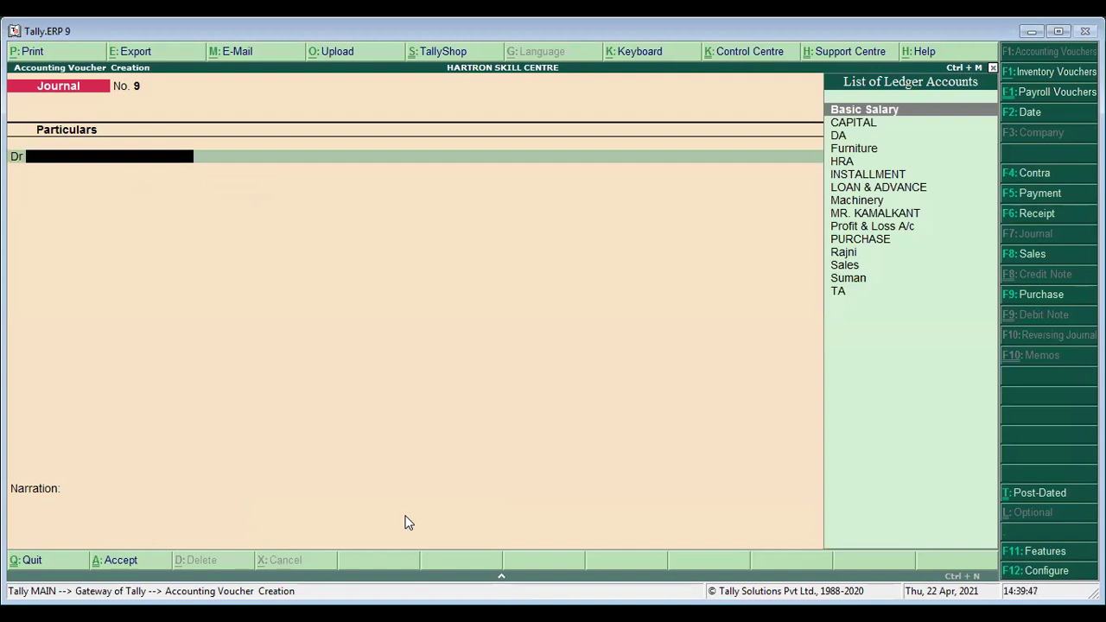
Step: In the new journal voucher, debit the same customer's ledger with 30,000
{"action": "type", "text": "R"}
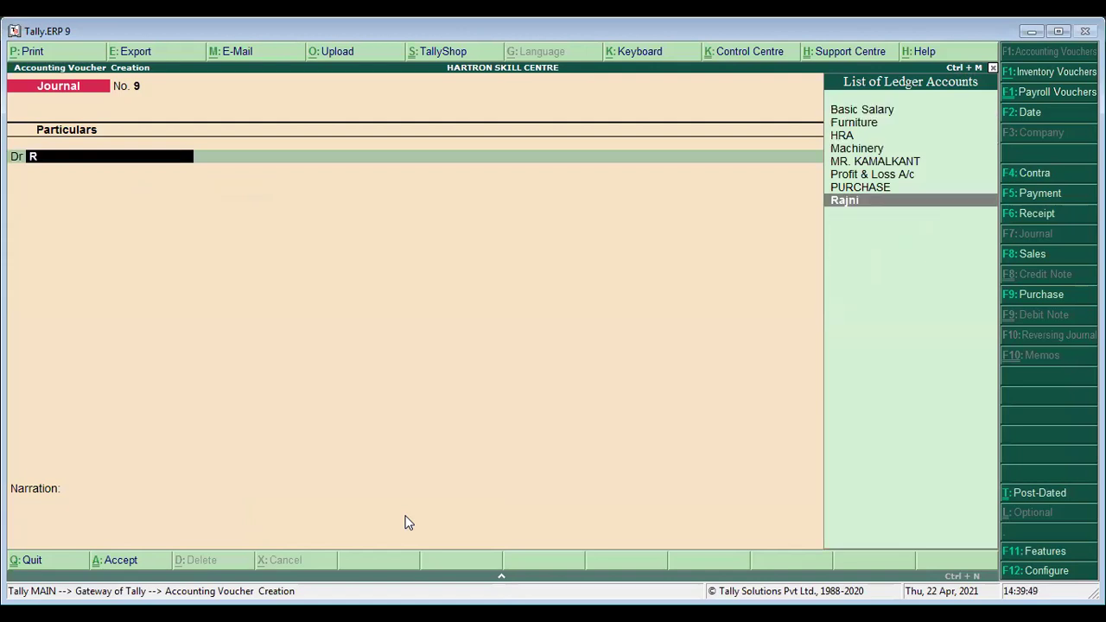
{"action": "key", "text": "Return"}
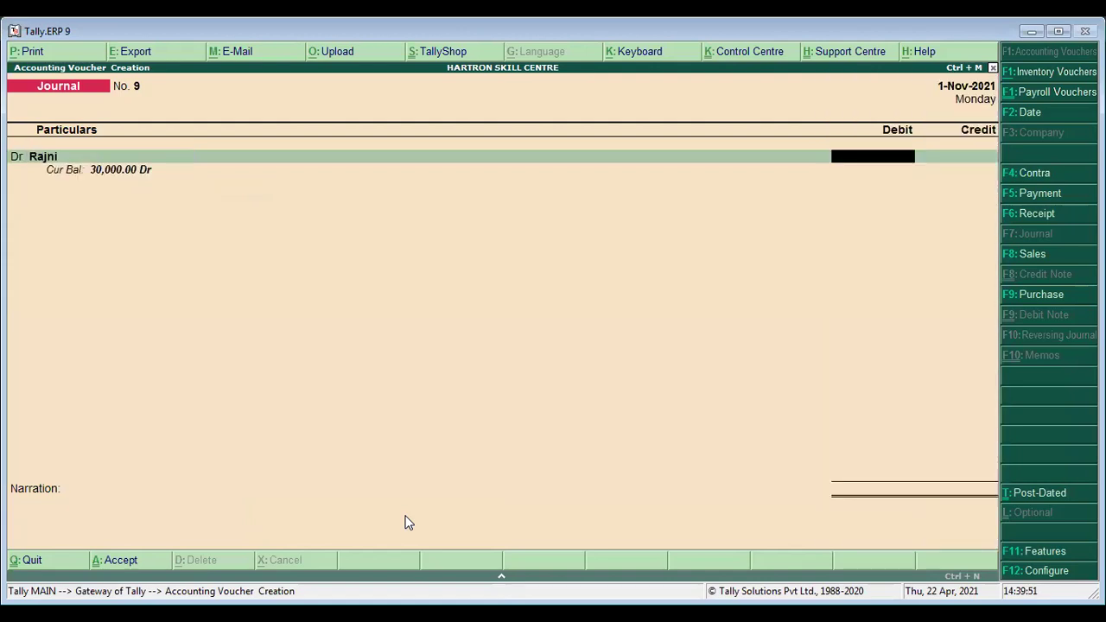
{"action": "type", "text": "30000"}
{"action": "key", "text": "Return"}
Step: Allocate the 30,000 debit to a New Ref bill reference named SALLE/02
{"action": "key", "text": "Return"}
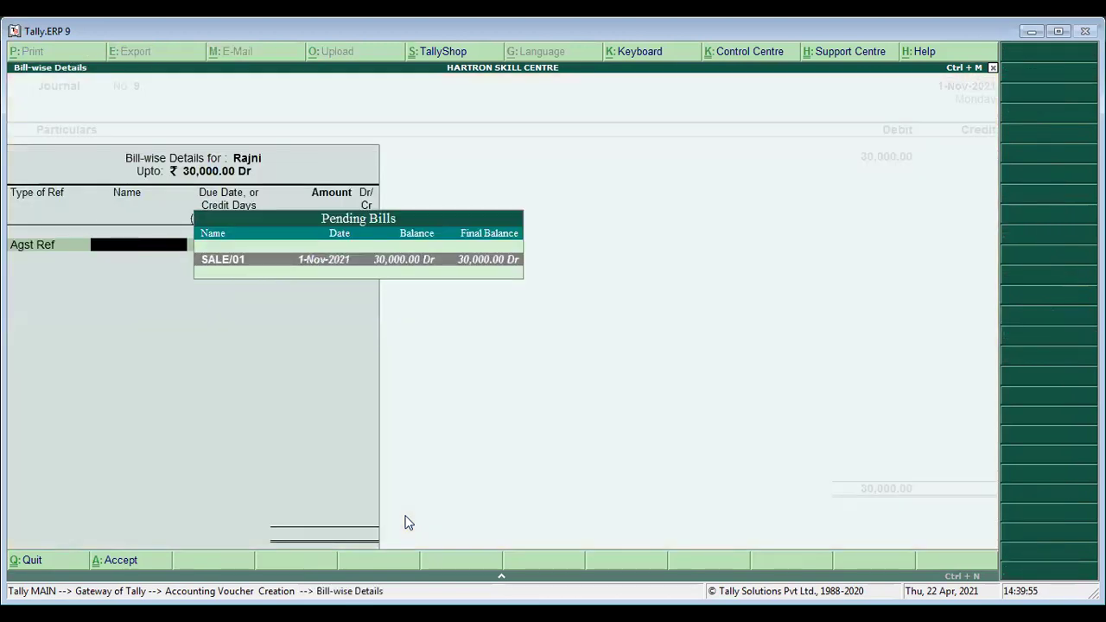
{"action": "key", "text": "Escape"}
{"action": "key", "text": "Down"}
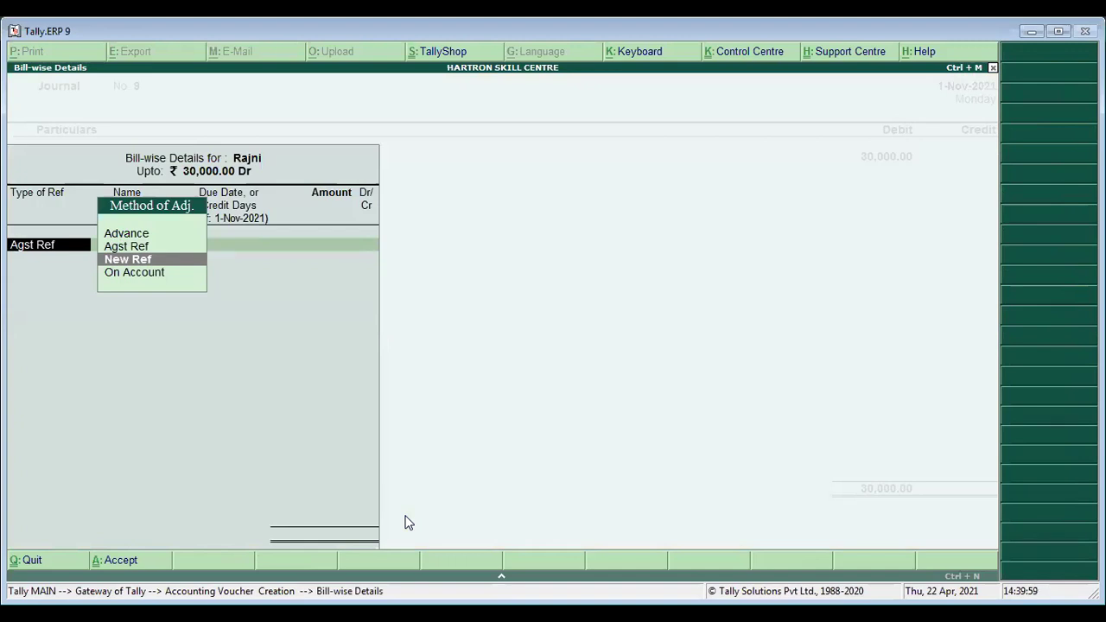
{"action": "key", "text": "Return"}
{"action": "type", "text": "SAL;"}
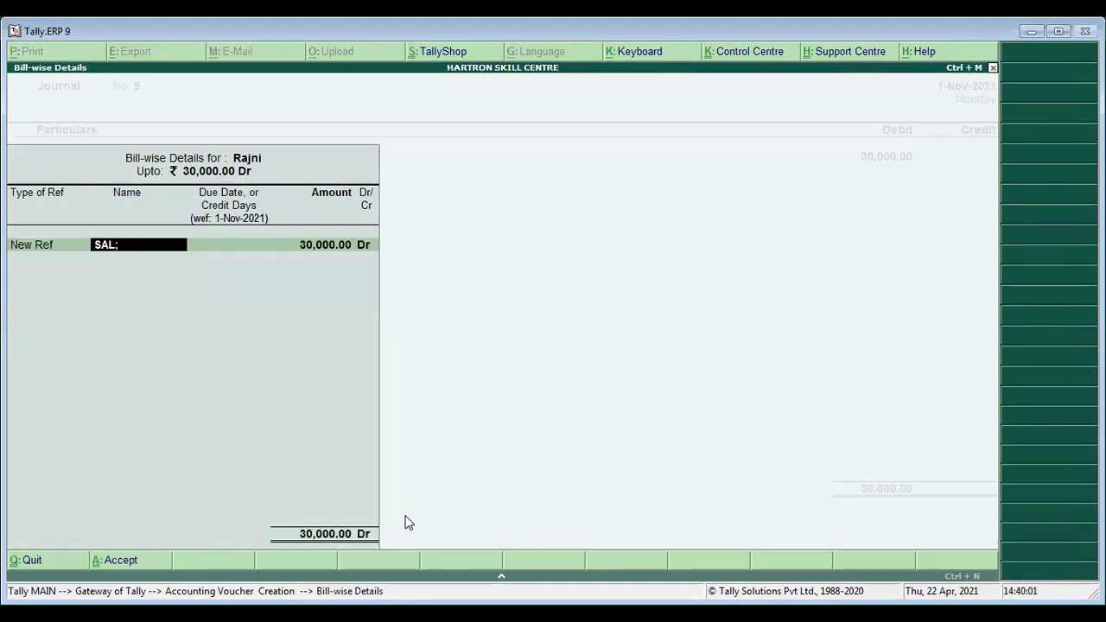
{"action": "key", "text": "BackSpace"}
{"action": "type", "text": "LE"}
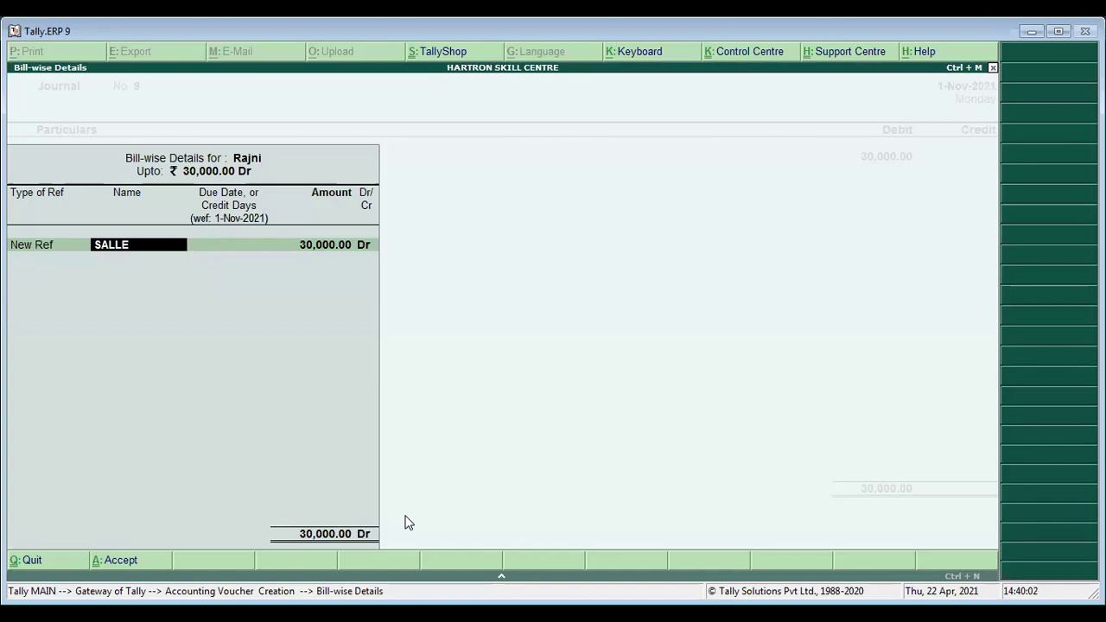
{"action": "type", "text": "/02"}
{"action": "key", "text": "Return"}
{"action": "key", "text": "Return"}
{"action": "key", "text": "Return"}
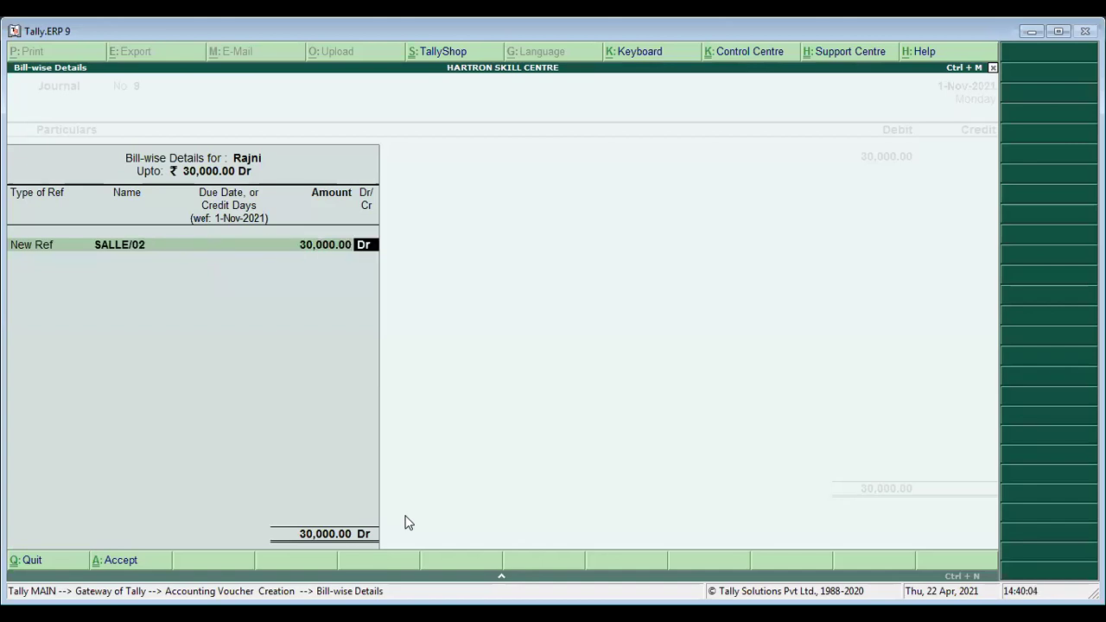
{"action": "key", "text": "Return"}
Step: Credit Furniture with 30,000 and accept the journal voucher without a narration
{"action": "key", "text": "Return"}
{"action": "key", "text": "Escape"}
{"action": "type", "text": "F"}
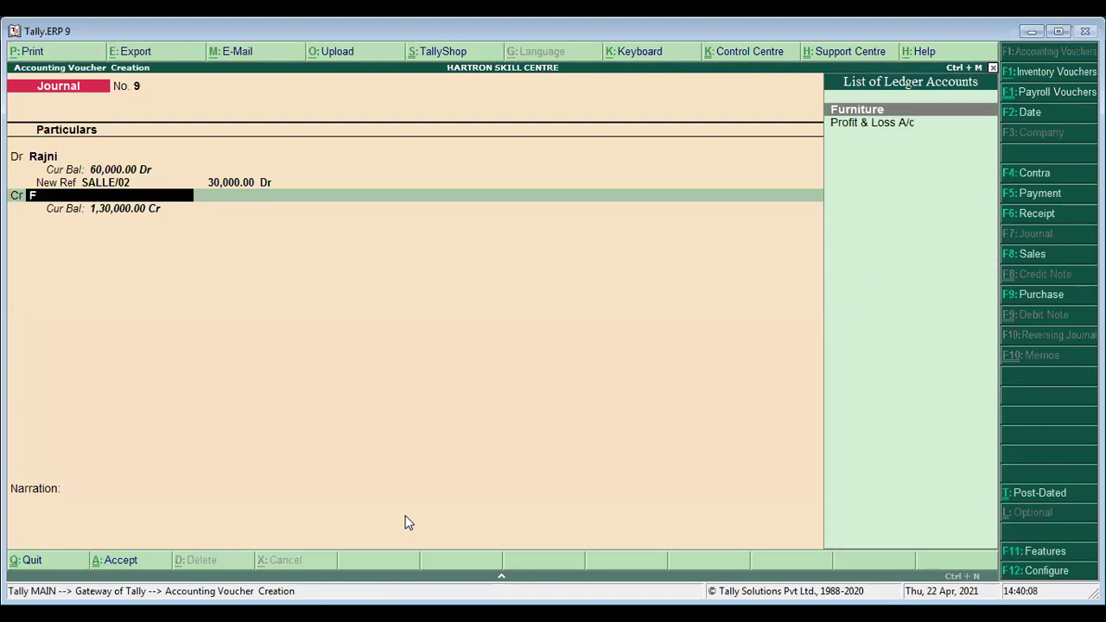
{"action": "key", "text": "Return"}
{"action": "key", "text": "Return"}
{"action": "key", "text": "Return"}
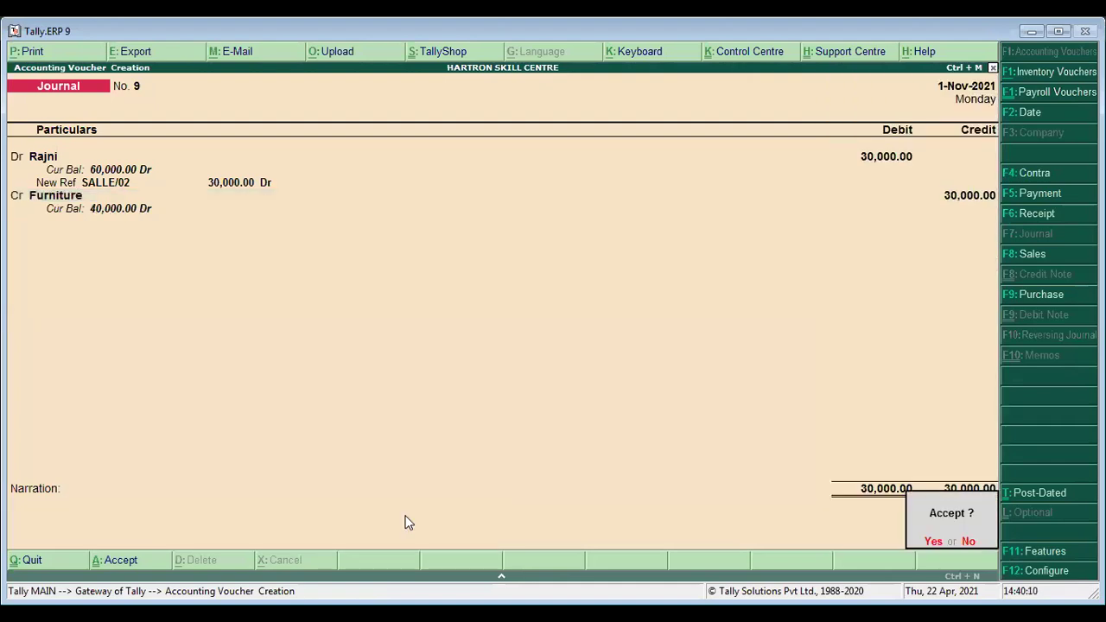
{"action": "key", "text": "Return"}
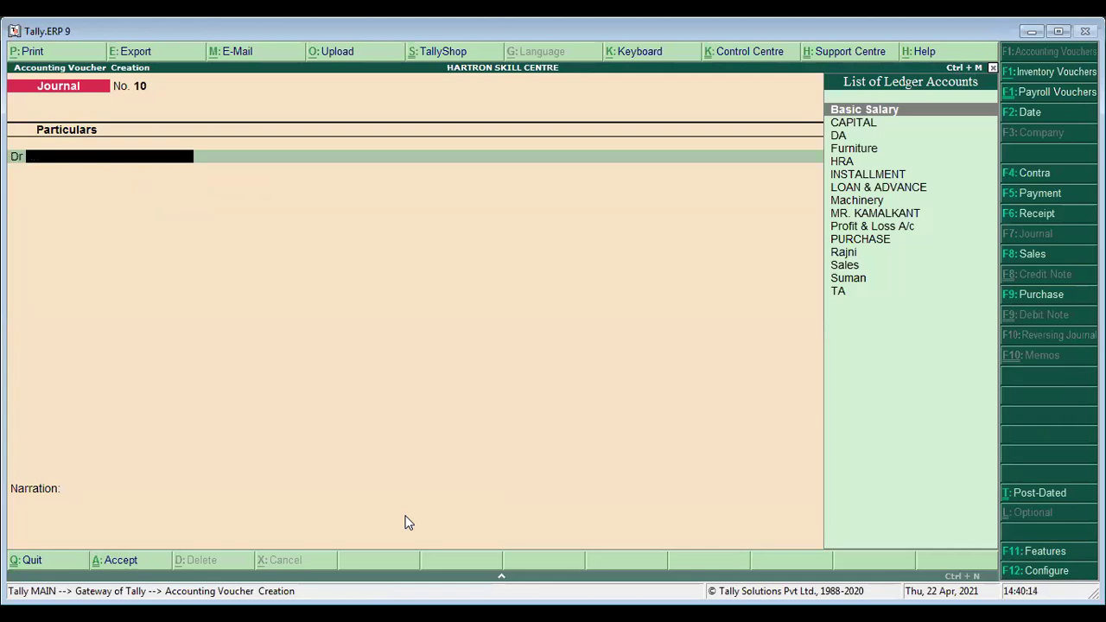
Step: Leave voucher entry and display the customer's ledger from the account books to check its journal entries
{"action": "key", "text": "Escape"}
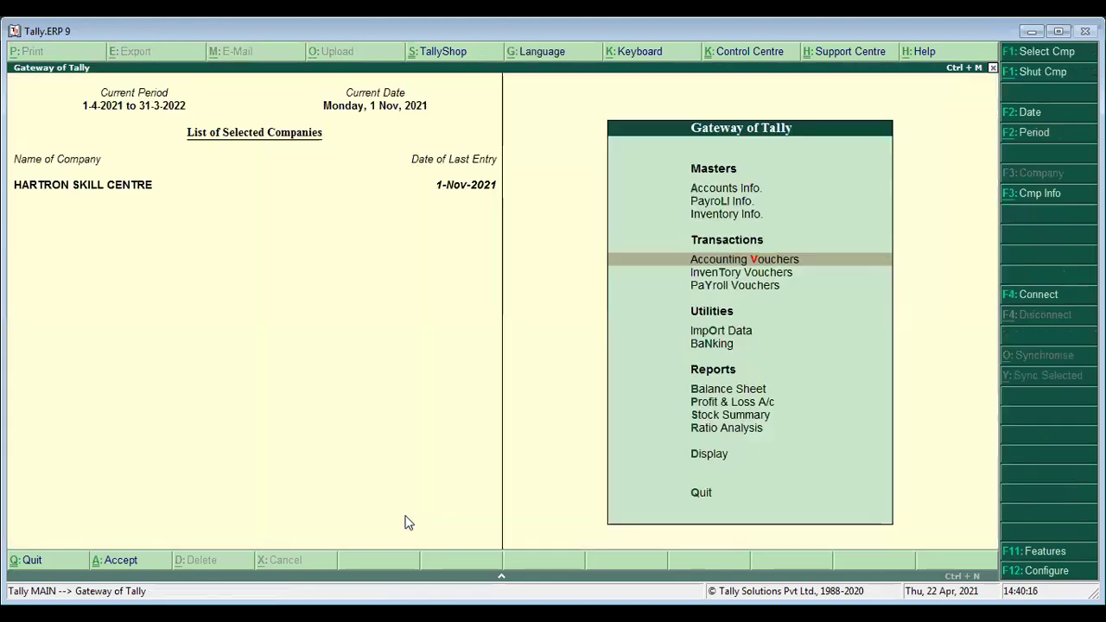
{"action": "key", "text": "Escape"}
{"action": "key", "text": "Escape"}
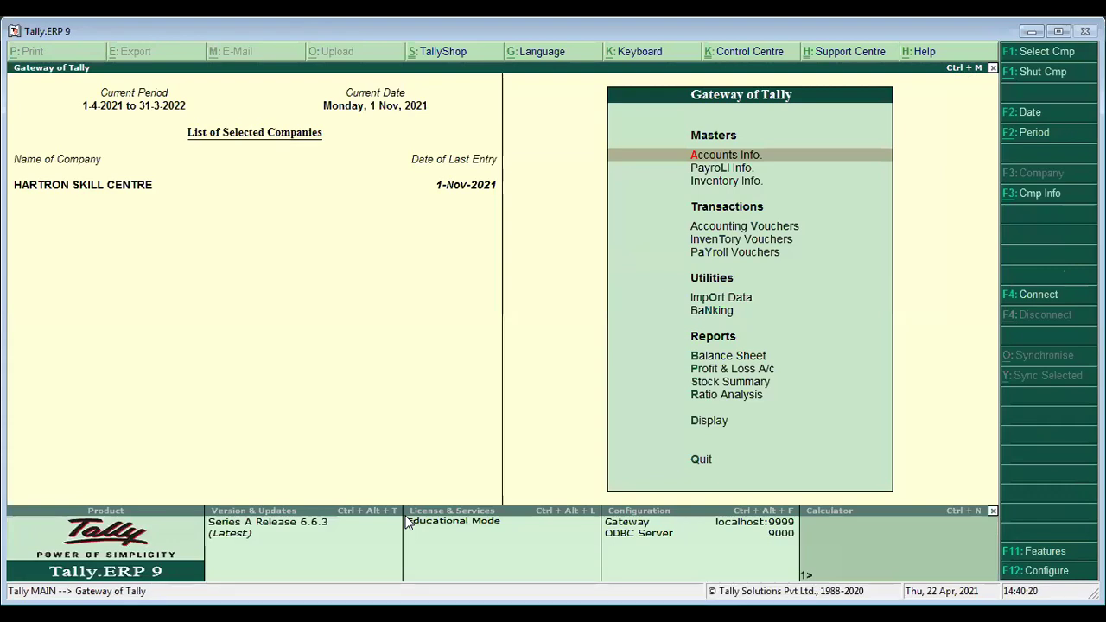
{"action": "key", "text": "Down"}
{"action": "key", "text": "Down"}
{"action": "key", "text": "Down"}
{"action": "key", "text": "Down"}
{"action": "key", "text": "Down"}
{"action": "key", "text": "Down"}
{"action": "key", "text": "Down"}
{"action": "key", "text": "Down"}
{"action": "key", "text": "Down"}
{"action": "key", "text": "Down"}
{"action": "key", "text": "Down"}
{"action": "key", "text": "Down"}
{"action": "key", "text": "Return"}
{"action": "key", "text": "Down"}
{"action": "key", "text": "Down"}
{"action": "key", "text": "Return"}
{"action": "key", "text": "Down"}
{"action": "key", "text": "Return"}
{"action": "type", "text": "R"}
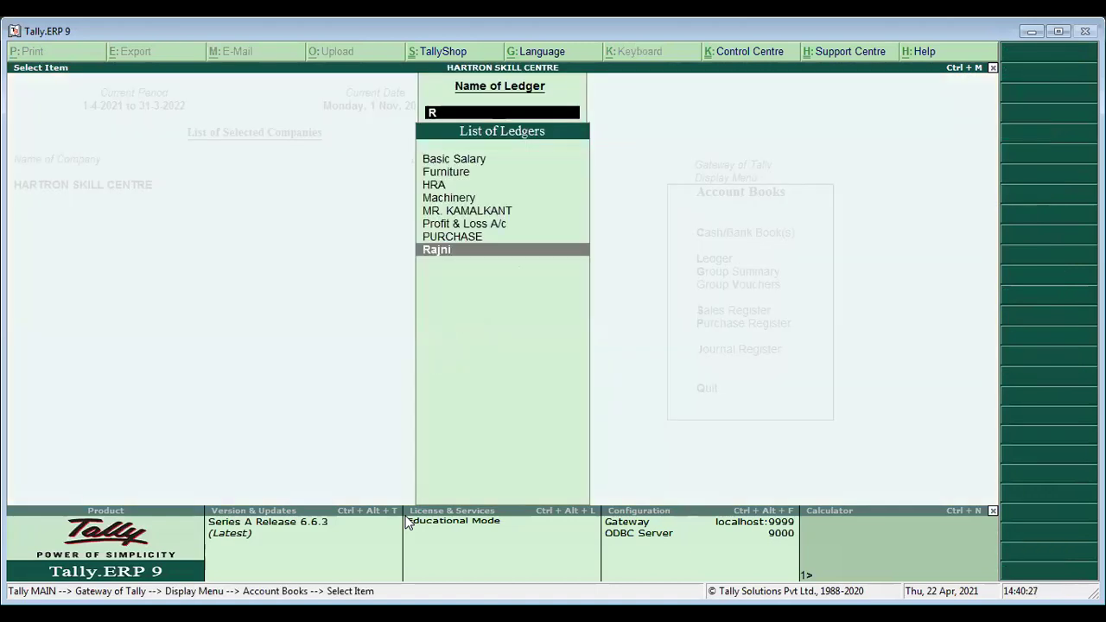
{"action": "key", "text": "Return"}
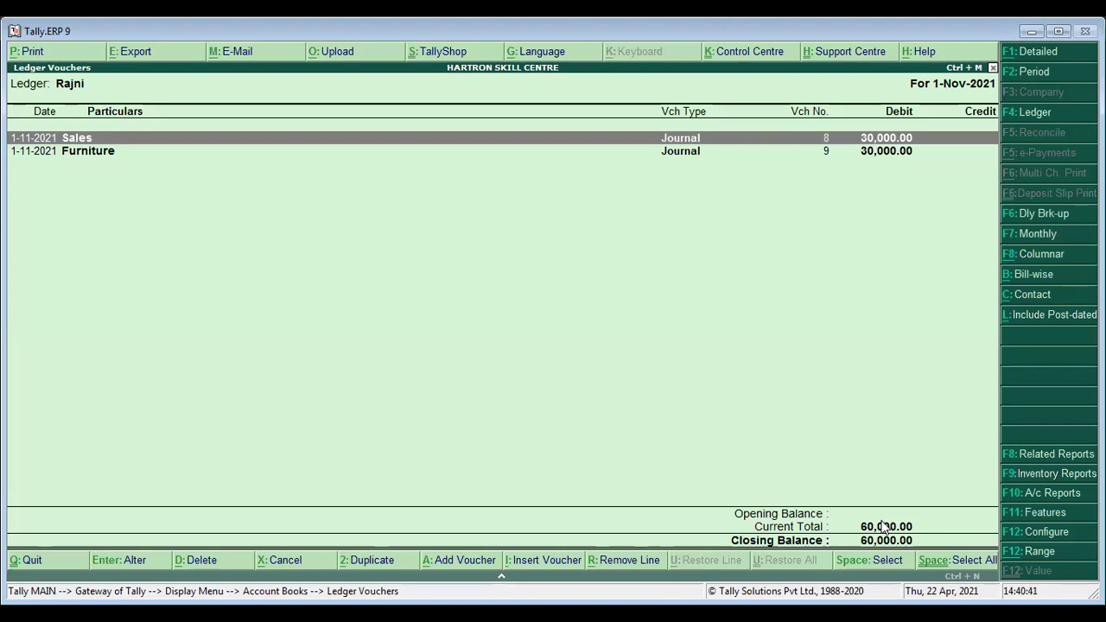
Step: Close the ledger report, return to accounting voucher entry and start a new Receipt voucher
{"action": "key", "text": "Escape"}
{"action": "key", "text": "Escape"}
{"action": "key", "text": "Escape"}
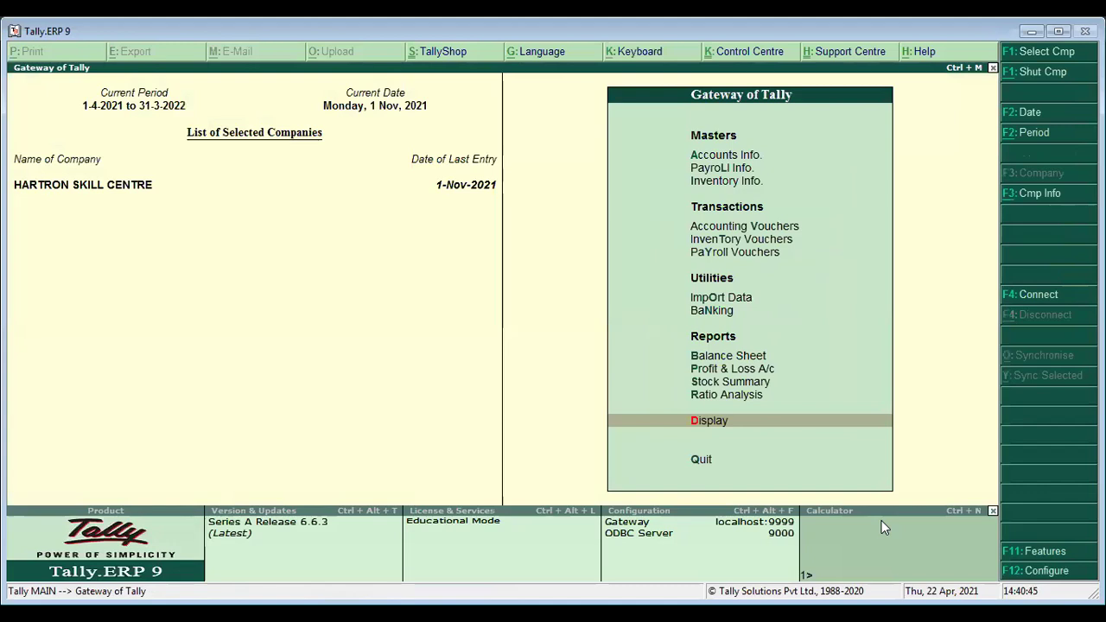
{"action": "key", "text": "Up"}
{"action": "key", "text": "Up"}
{"action": "key", "text": "Up"}
{"action": "key", "text": "Up"}
{"action": "key", "text": "Up"}
{"action": "key", "text": "Up"}
{"action": "key", "text": "Up"}
{"action": "key", "text": "Up"}
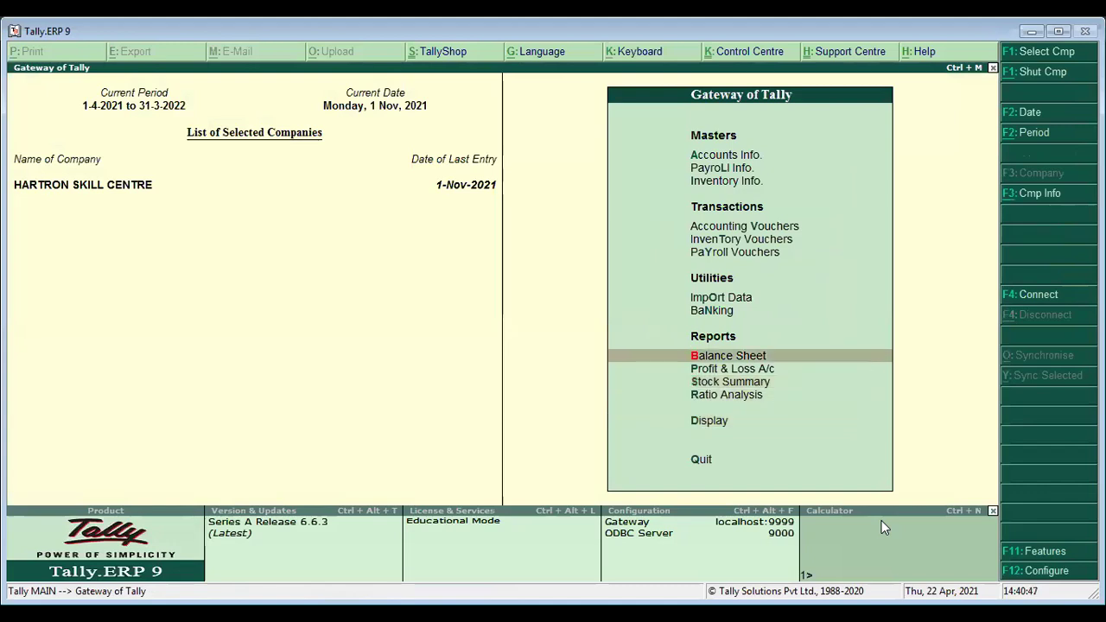
{"action": "key", "text": "Return"}
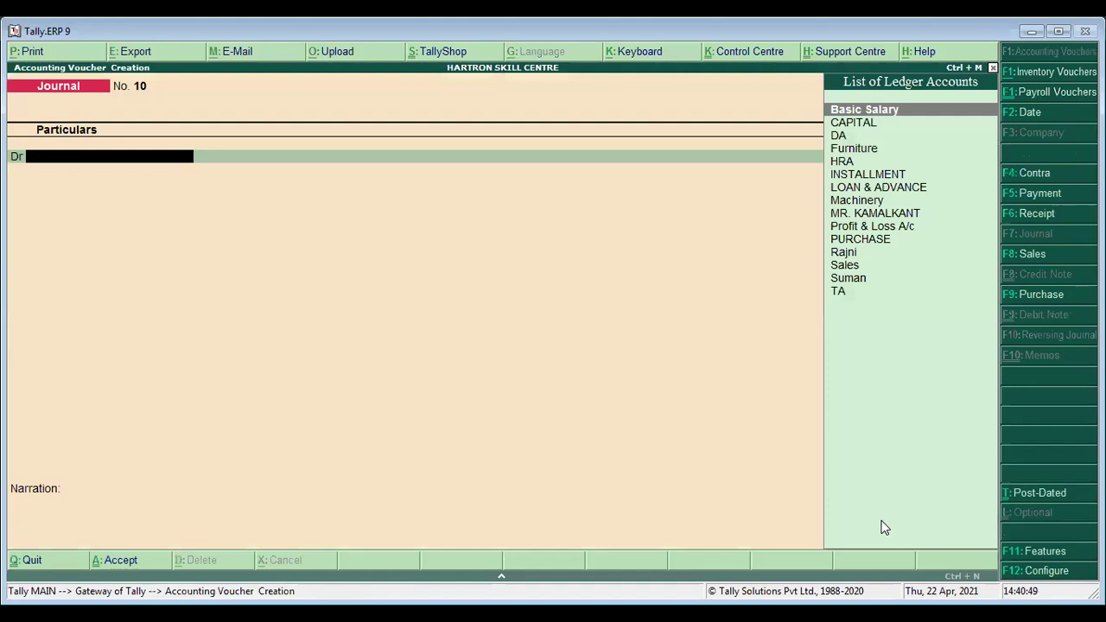
{"action": "key", "text": "F6"}
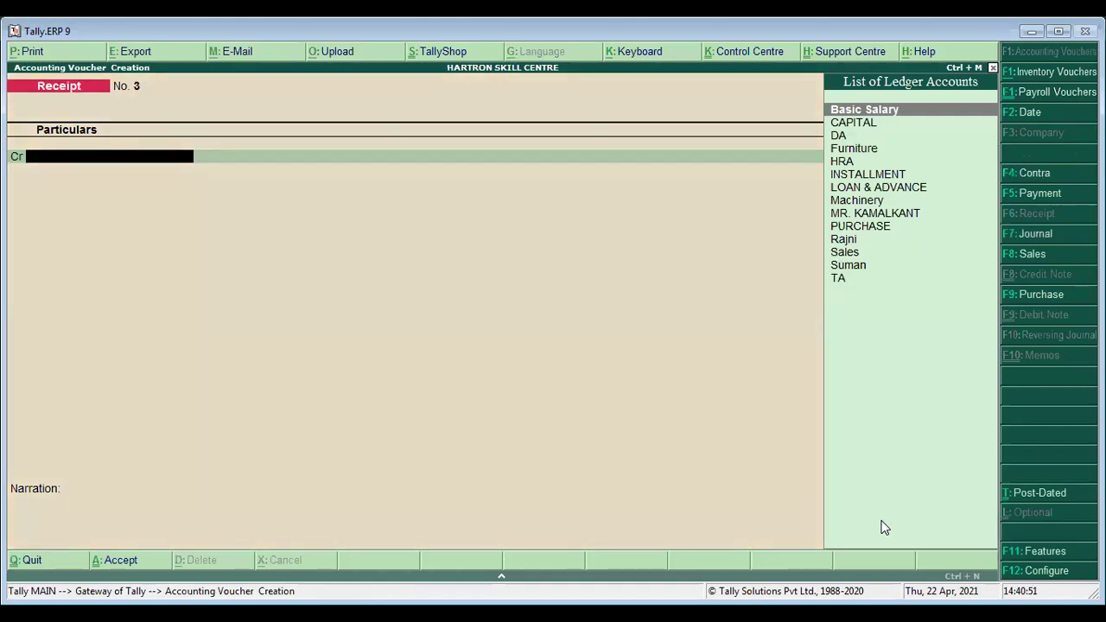
Step: Credit the customer's ledger with 30,000 in the receipt voucher
{"action": "type", "text": "RA"}
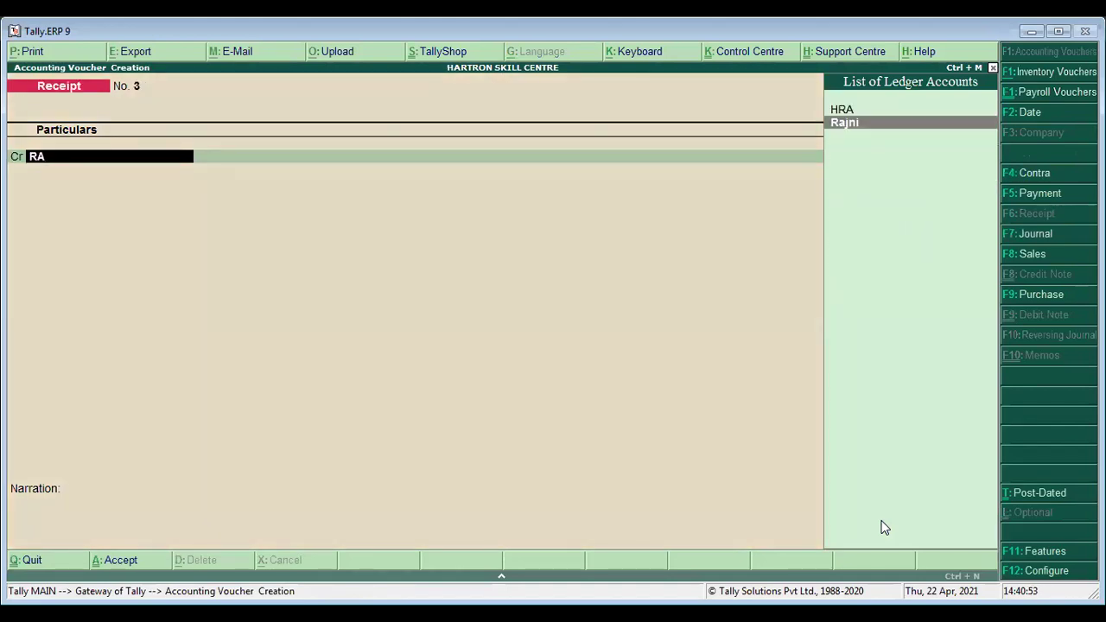
{"action": "key", "text": "Return"}
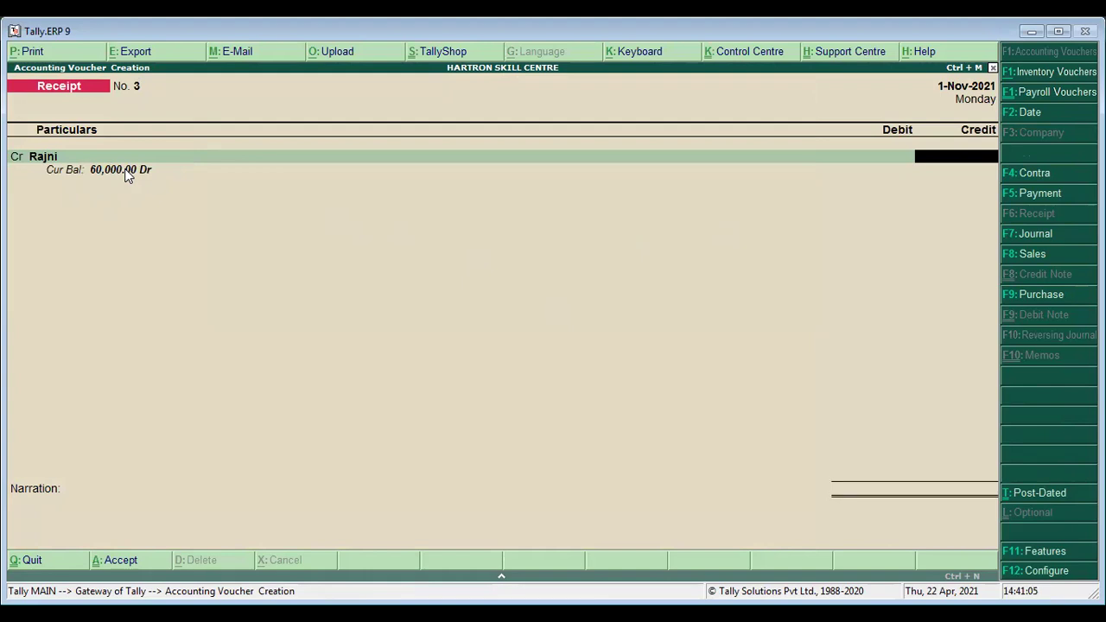
{"action": "type", "text": "30000"}
{"action": "key", "text": "Return"}
{"action": "key", "text": "Escape"}
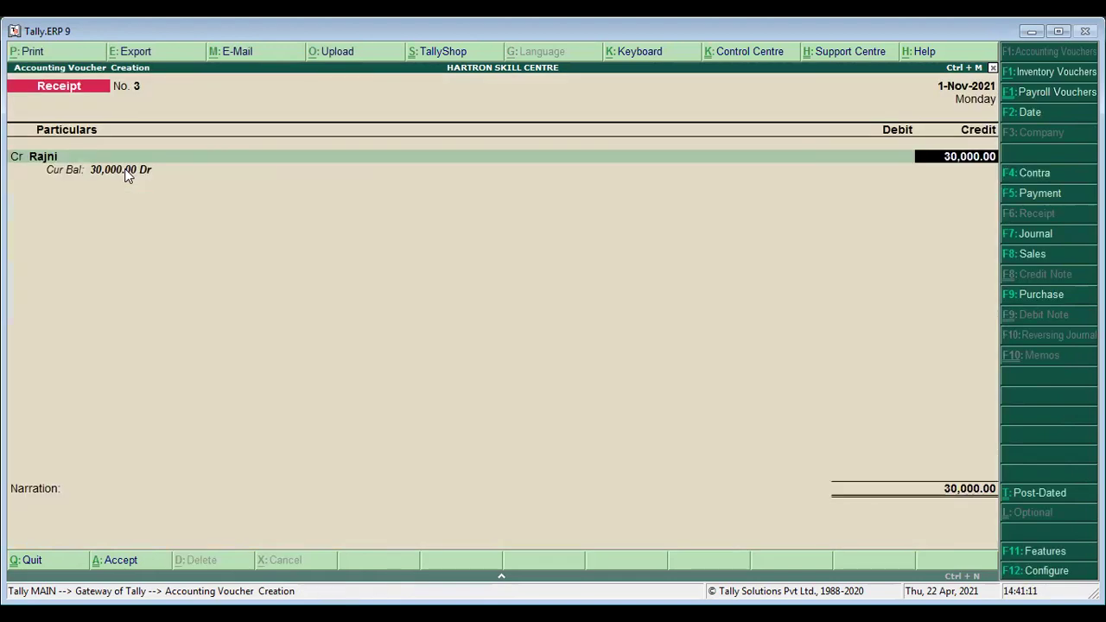
{"action": "key", "text": "Return"}
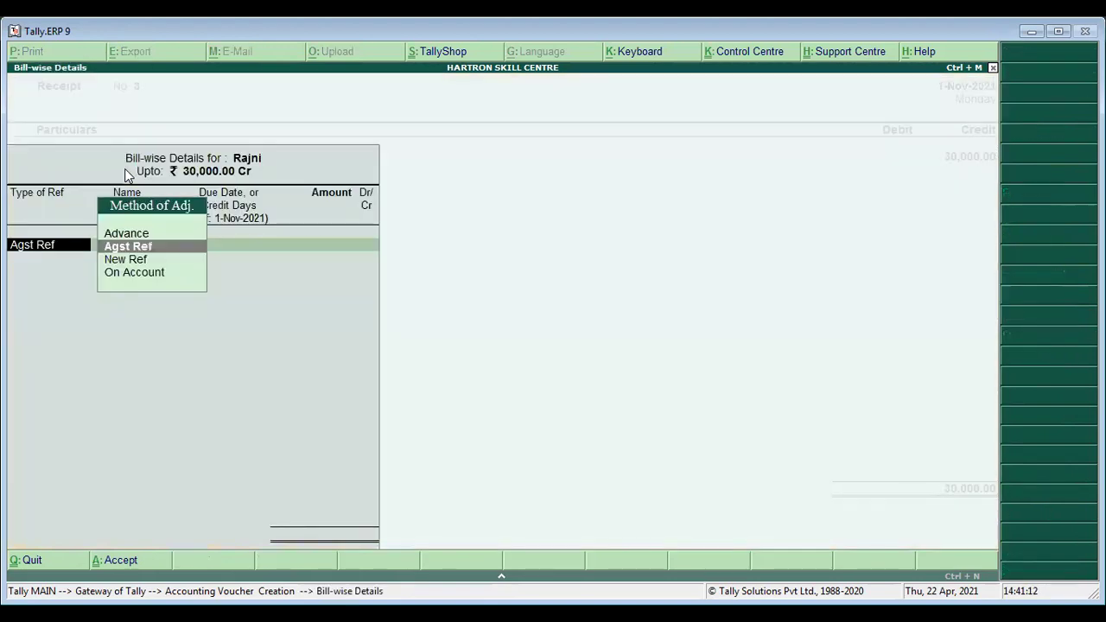
Step: Allocate the 30,000 receipt as Agst Ref against the pending bill SALE/01
{"action": "left_click", "coordinate": [159, 249]}
{"action": "key", "text": "Down"}
{"action": "key", "text": "Up"}
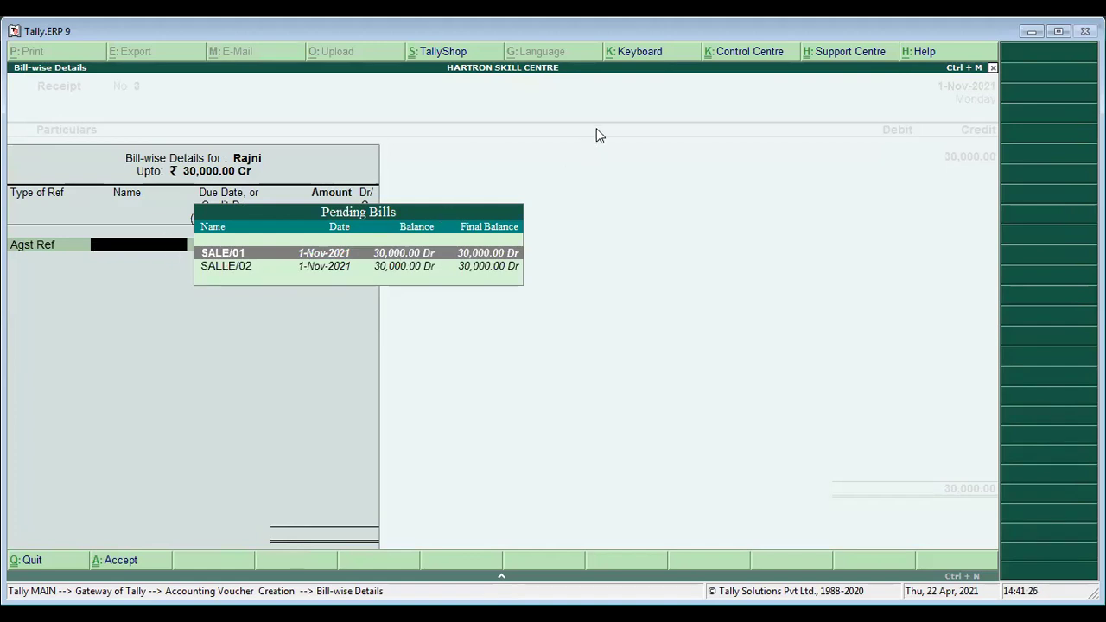
{"action": "key", "text": "Return"}
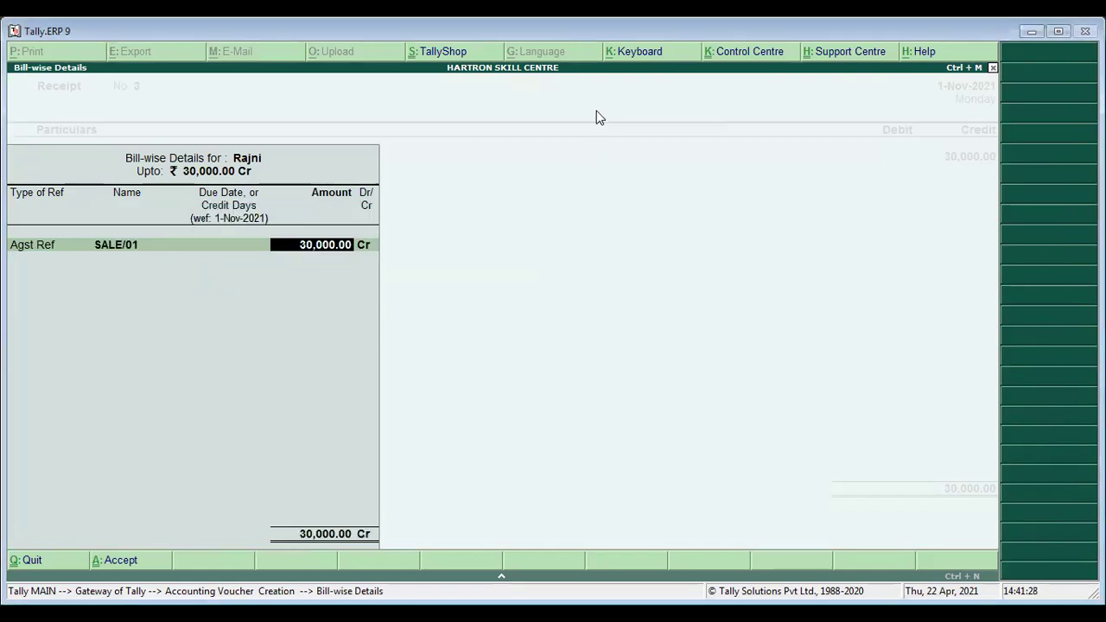
{"action": "key", "text": "Return"}
{"action": "key", "text": "Return"}
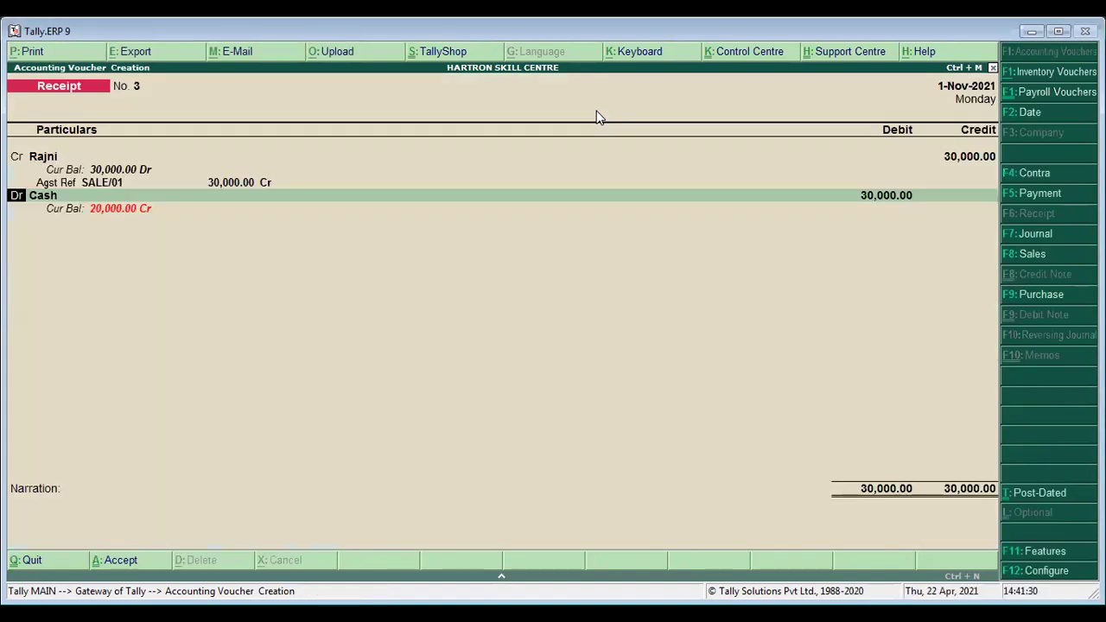
Step: Debit Cash with 30,000 and accept the receipt voucher without a narration
{"action": "key", "text": "Return"}
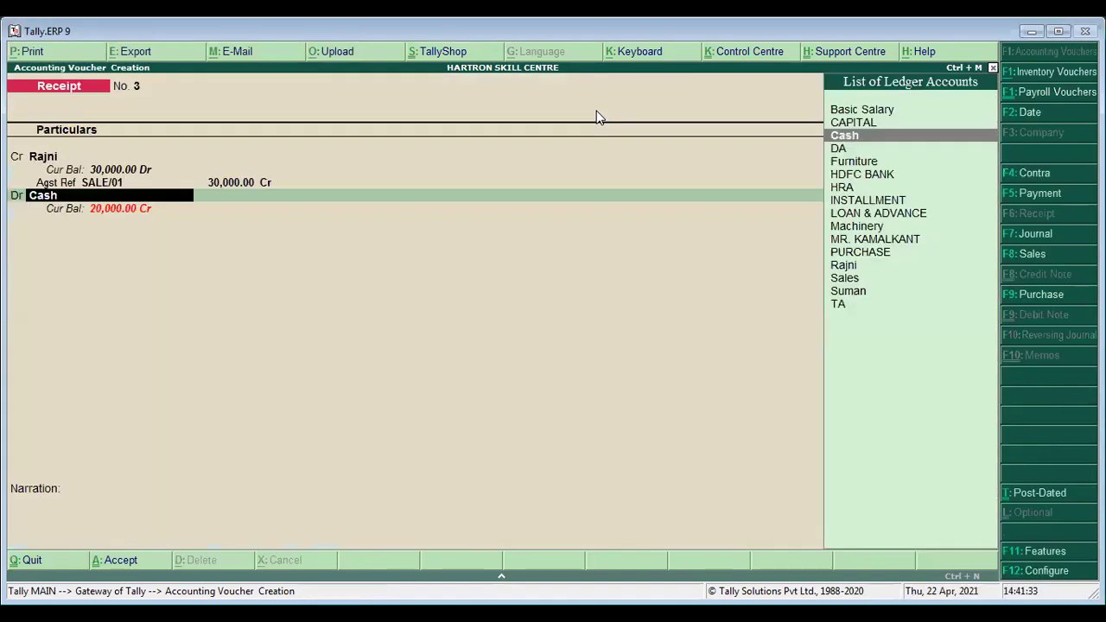
{"action": "key", "text": "Return"}
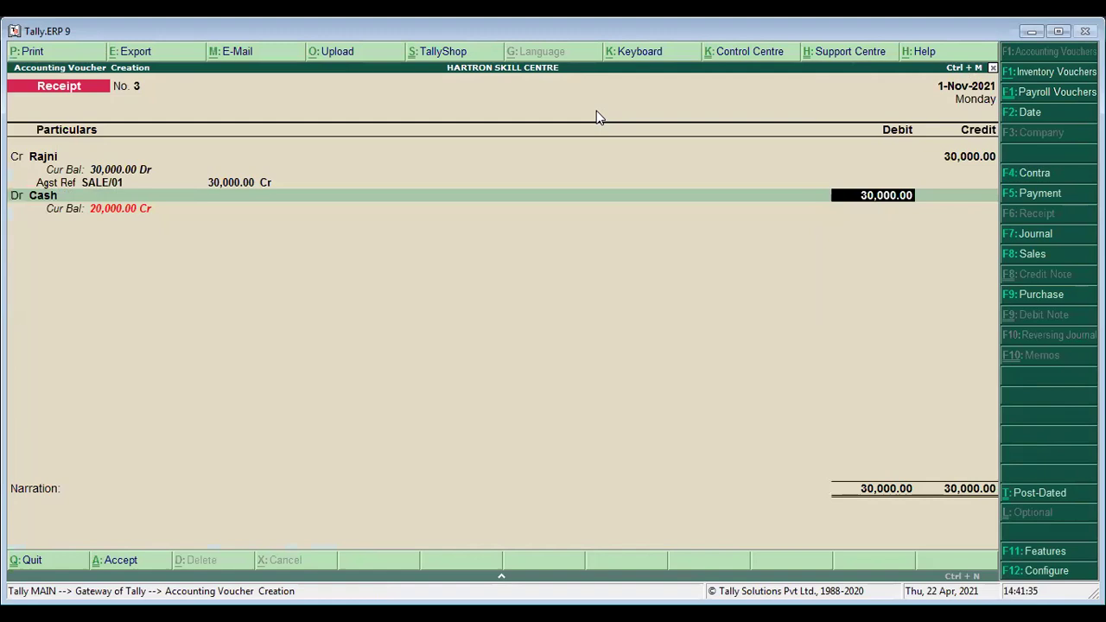
{"action": "key", "text": "Return"}
{"action": "key", "text": "Return"}
{"action": "key", "text": "Return"}
{"action": "key", "text": "Return"}
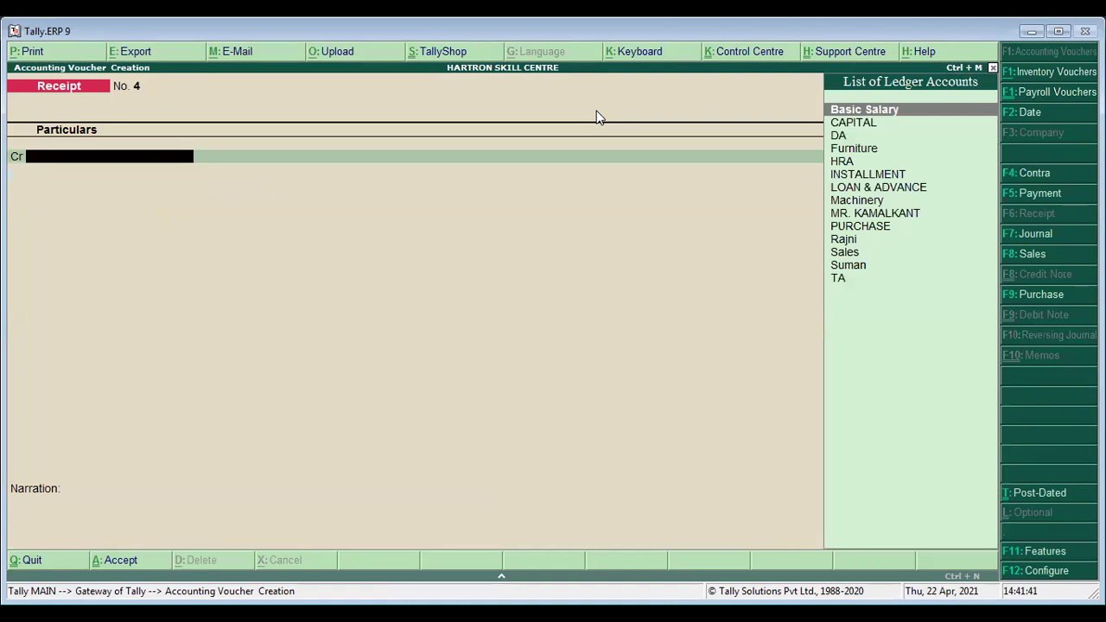
Step: Credit the same customer's ledger with another 30,000 in the new receipt voucher
{"action": "type", "text": "R"}
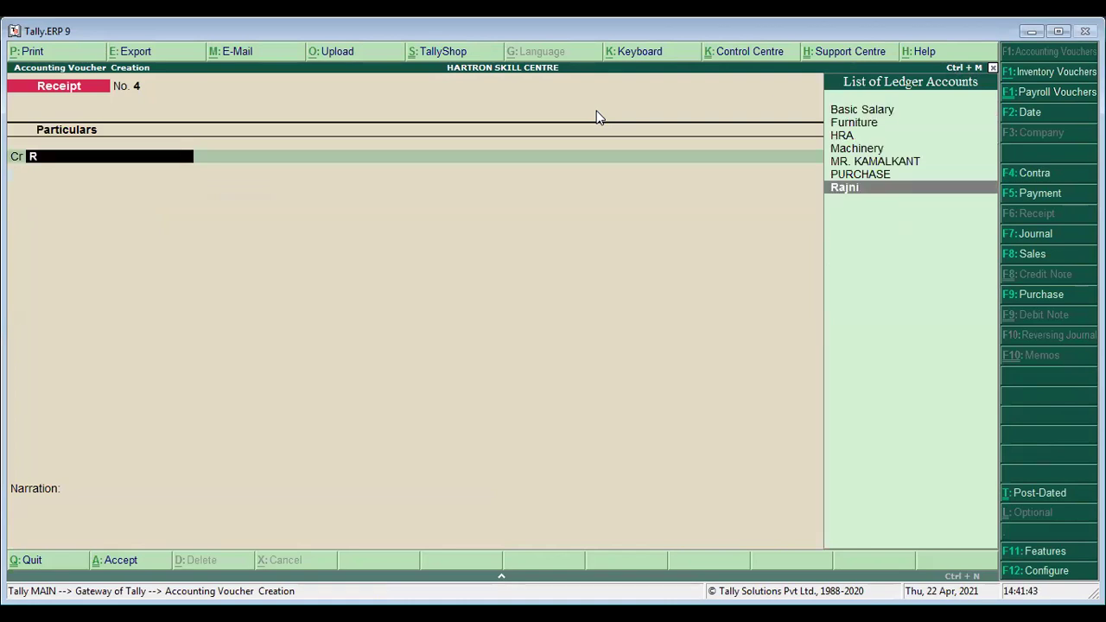
{"action": "key", "text": "Return"}
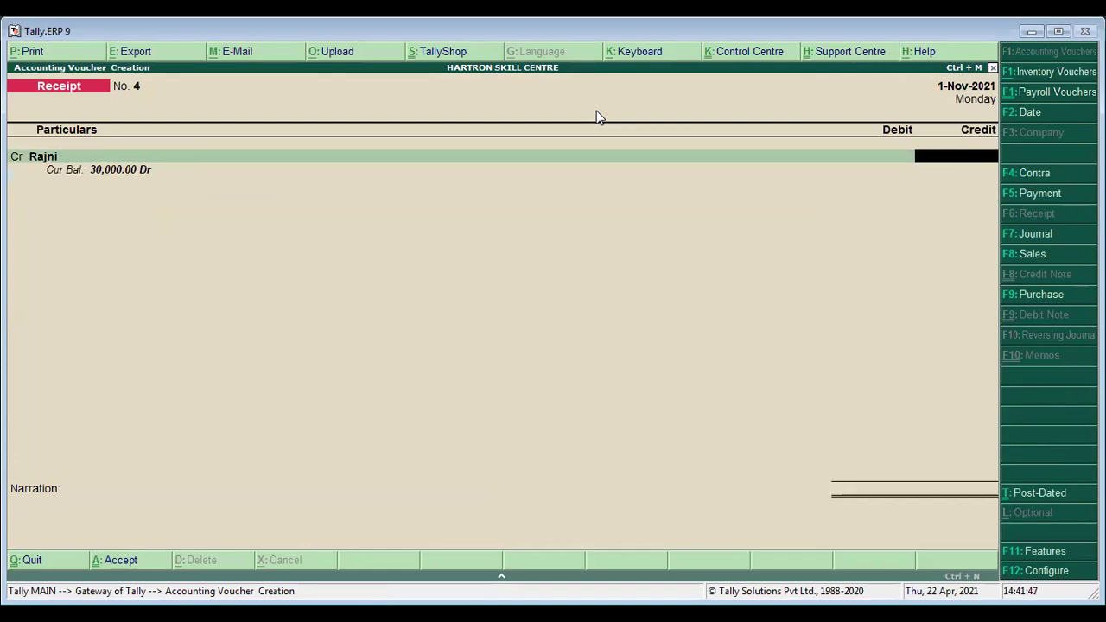
{"action": "type", "text": "30000"}
{"action": "key", "text": "Return"}
{"action": "key", "text": "Return"}
{"action": "key", "text": "Escape"}
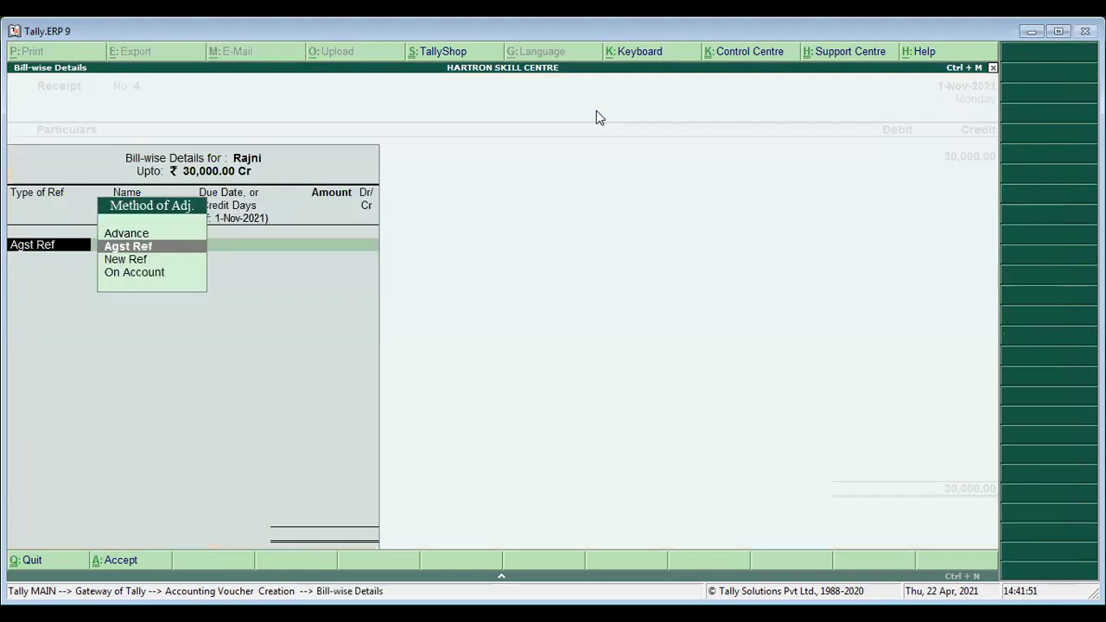
Step: Allocate the second 30,000 receipt as Agst Ref against the pending bill SALLE/02
{"action": "key", "text": "Return"}
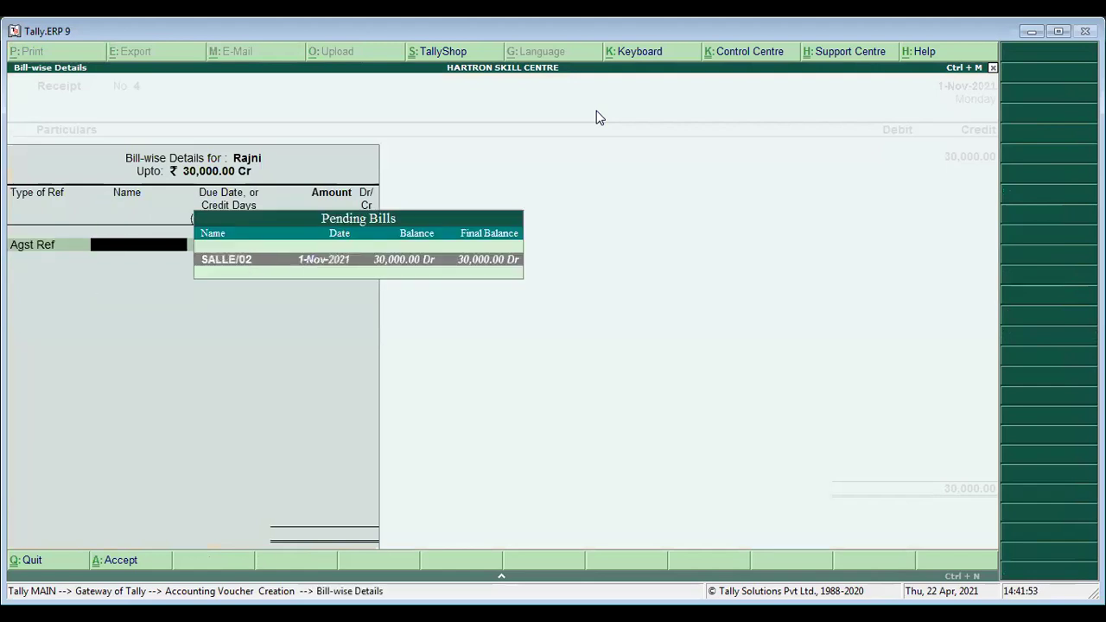
{"action": "key", "text": "Return"}
{"action": "key", "text": "Return"}
{"action": "key", "text": "Return"}
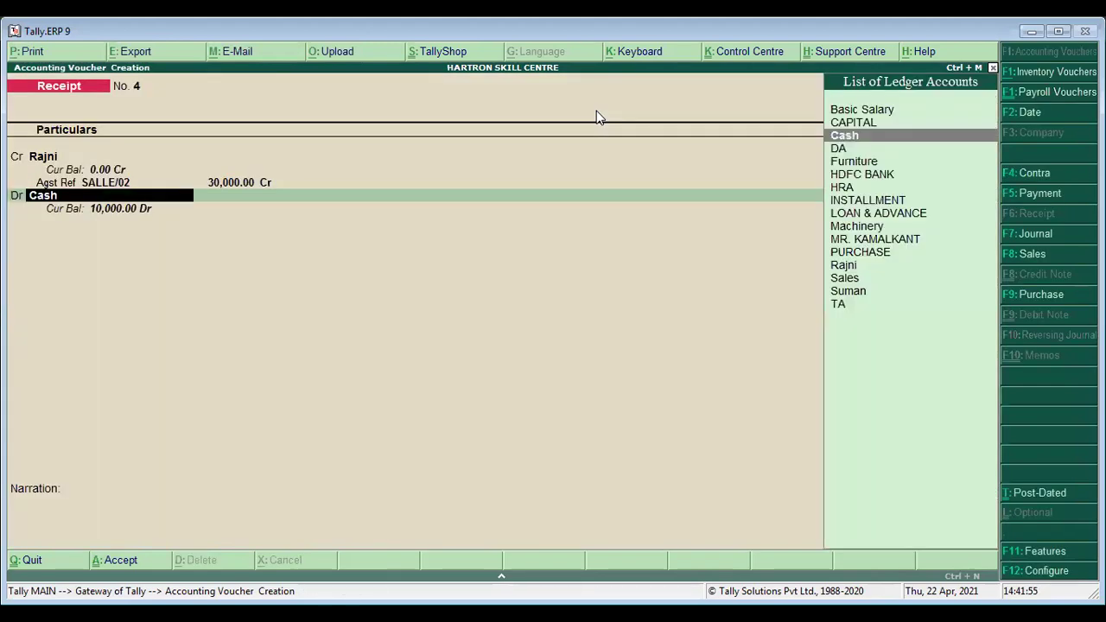
Step: Debit Cash with the second 30,000 and save this receipt voucher with the narration left blank
{"action": "key", "text": "Return"}
{"action": "key", "text": "Return"}
{"action": "key", "text": "Return"}
{"action": "key", "text": "Return"}
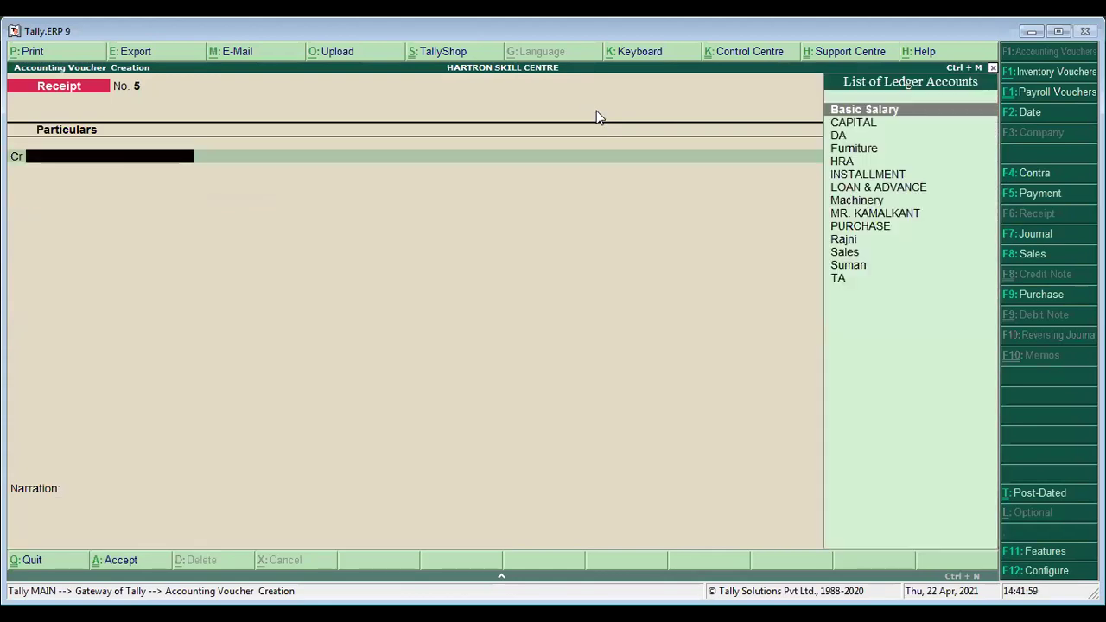
Step: Leave voucher entry and display the customer's ledger from the account books to check the receipts against the journal entries
{"action": "key", "text": "Escape"}
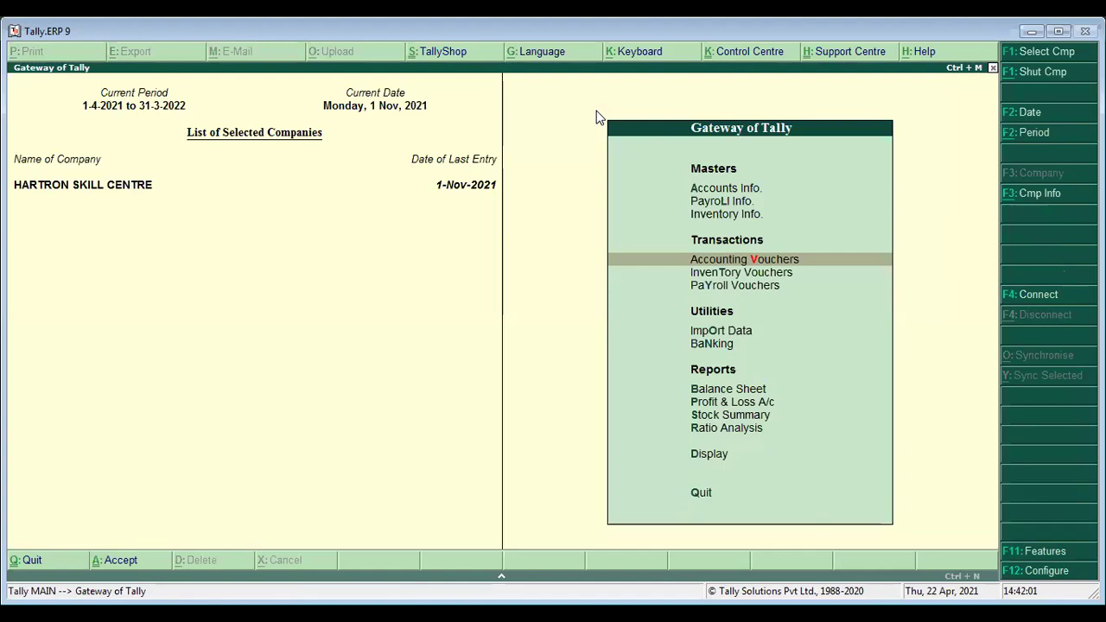
{"action": "key", "text": "Down"}
{"action": "key", "text": "Down"}
{"action": "key", "text": "Down"}
{"action": "key", "text": "Down"}
{"action": "key", "text": "Down"}
{"action": "key", "text": "Down"}
{"action": "key", "text": "Down"}
{"action": "key", "text": "Down"}
{"action": "key", "text": "Down"}
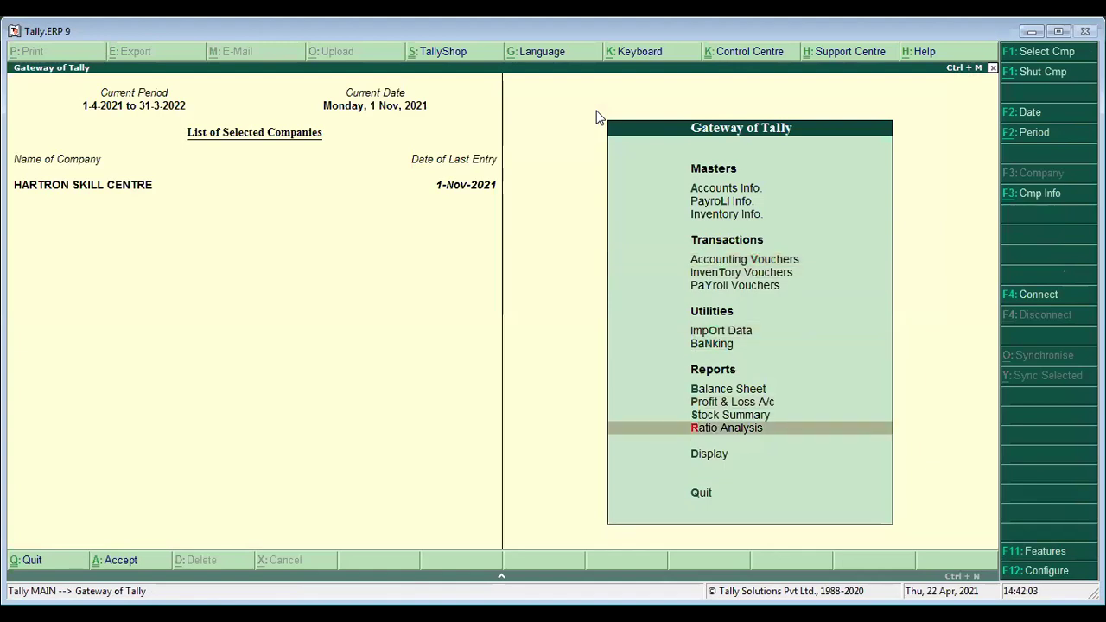
{"action": "key", "text": "Return"}
{"action": "key", "text": "Down"}
{"action": "key", "text": "Down"}
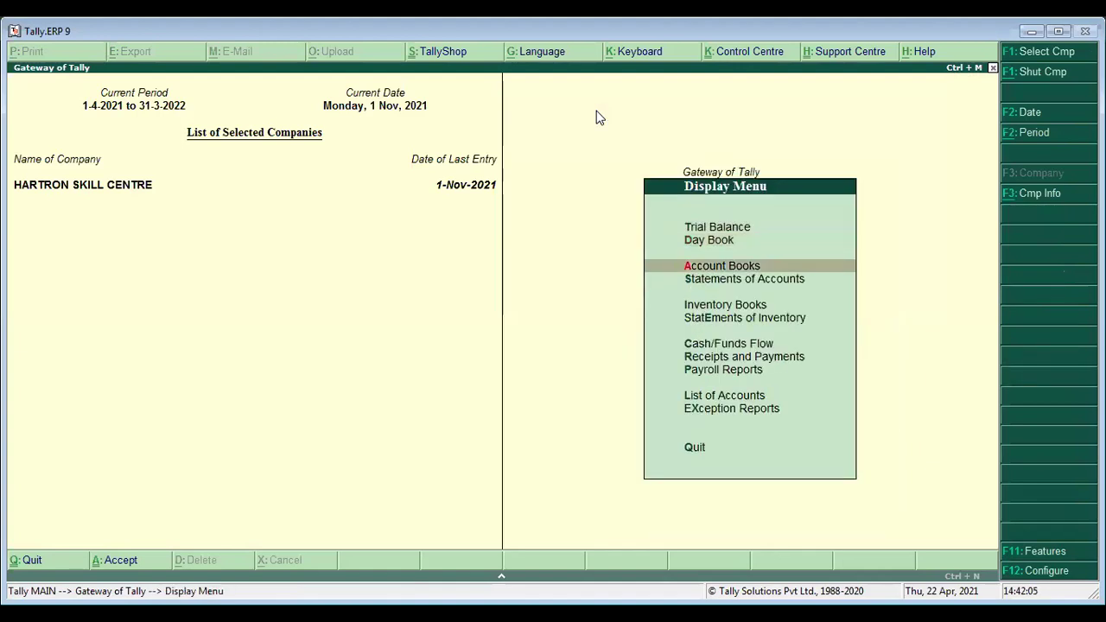
{"action": "key", "text": "Return"}
{"action": "key", "text": "Down"}
{"action": "key", "text": "Return"}
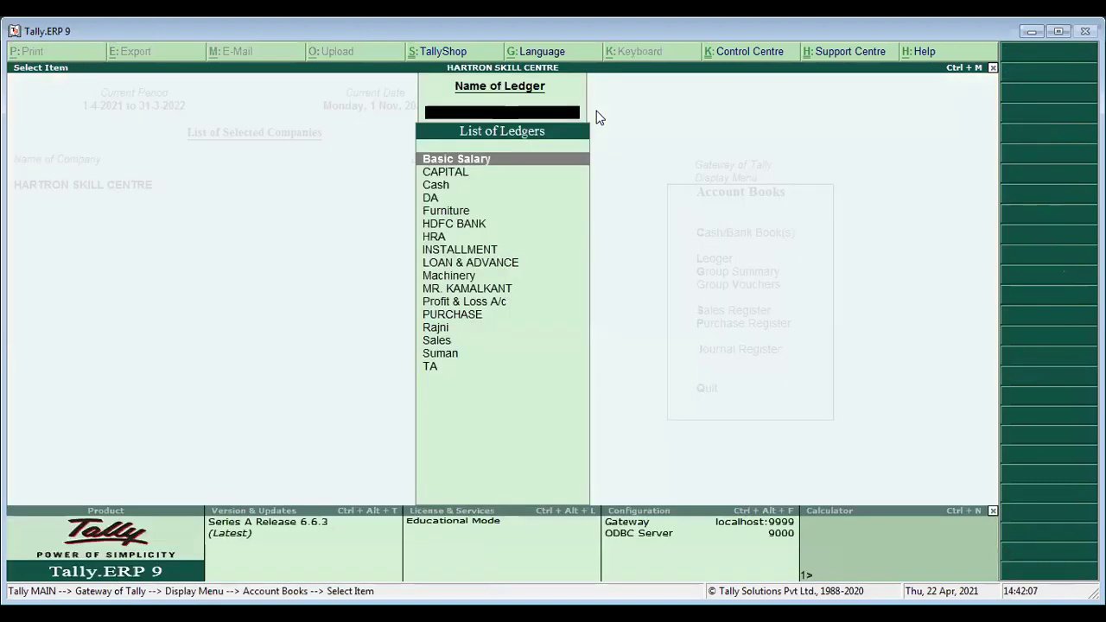
{"action": "type", "text": "RA"}
{"action": "key", "text": "Return"}
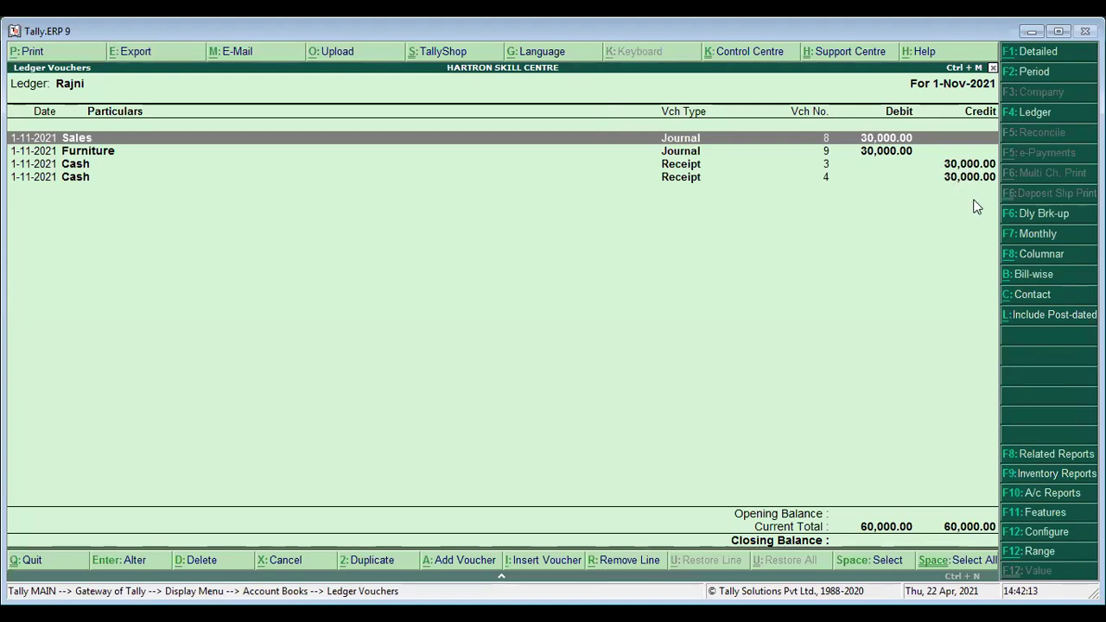
Step: Close the ledger report, return to accounting voucher entry and start a new Payment voucher
{"action": "key", "text": "Escape"}
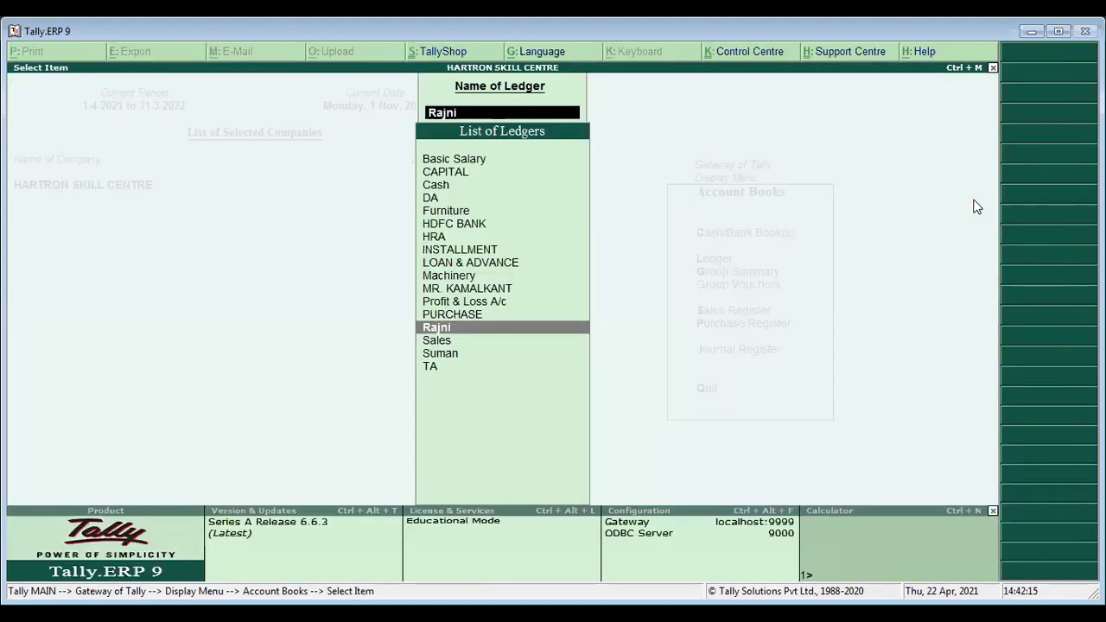
{"action": "key", "text": "Escape"}
{"action": "key", "text": "Escape"}
{"action": "key", "text": "Escape"}
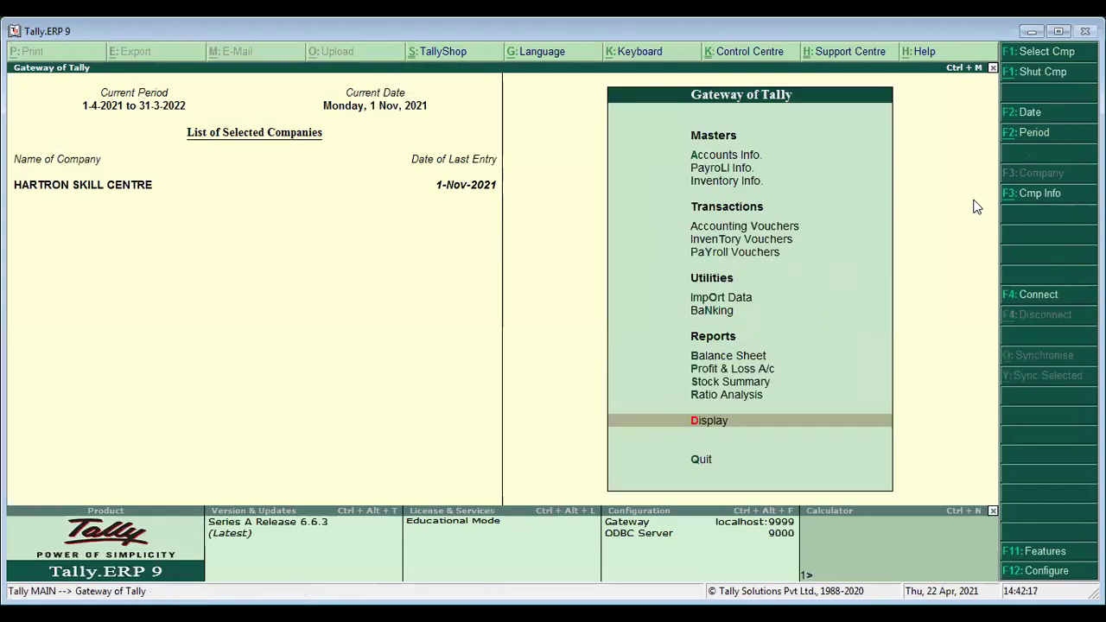
{"action": "key", "text": "Up"}
{"action": "key", "text": "Up"}
{"action": "key", "text": "Up"}
{"action": "key", "text": "Up"}
{"action": "key", "text": "Up"}
{"action": "key", "text": "Up"}
{"action": "key", "text": "Up"}
{"action": "key", "text": "Up"}
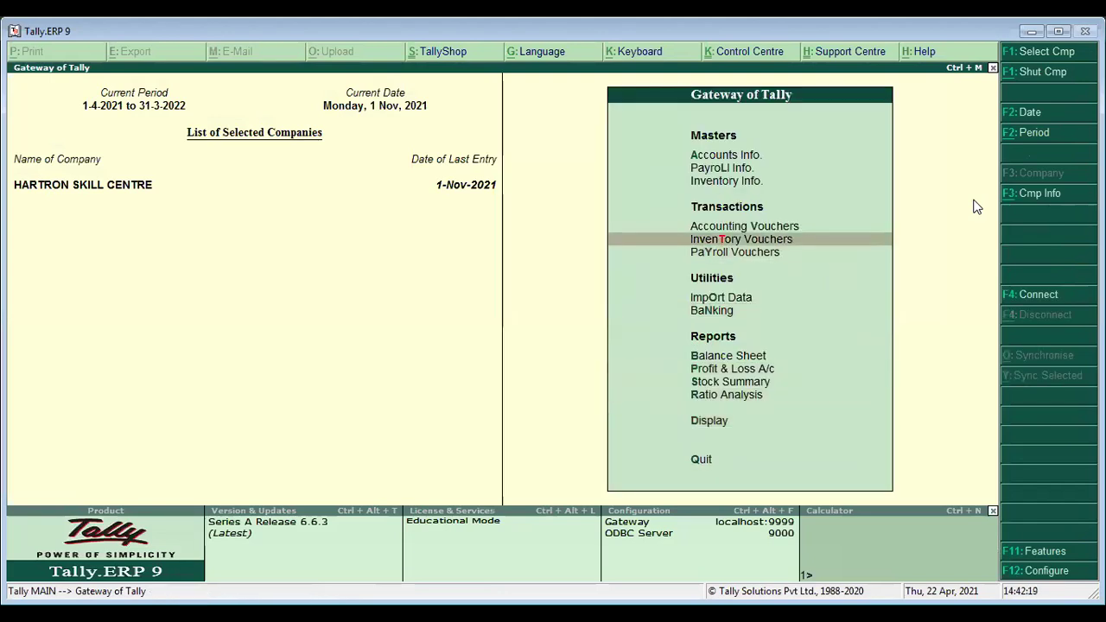
{"action": "key", "text": "Return"}
{"action": "key", "text": "F5"}
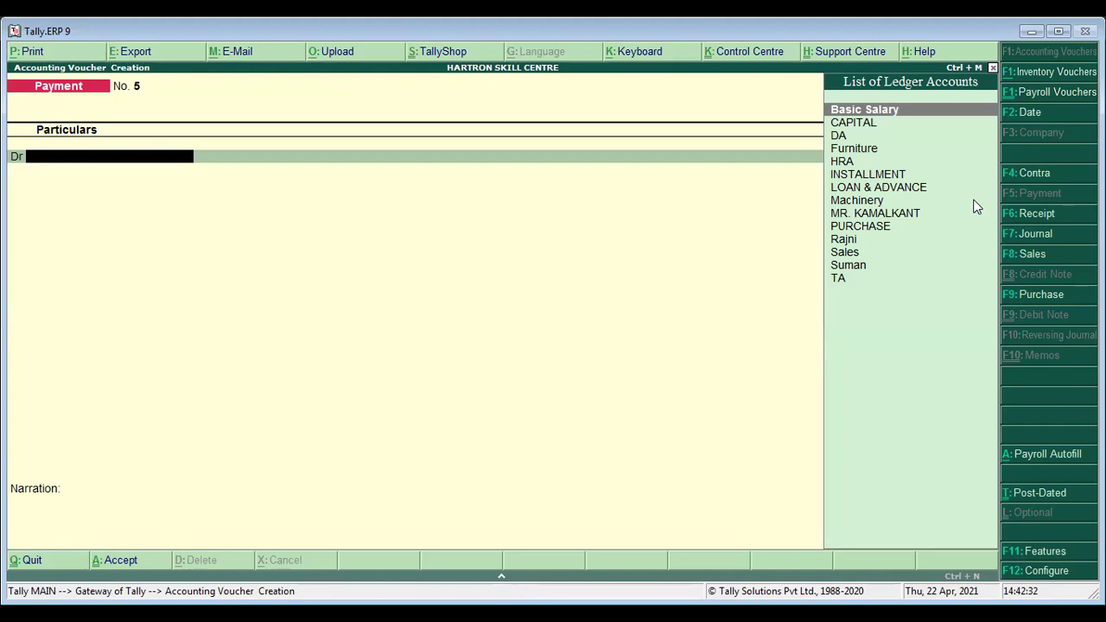
Step: Debit the supplier's ledger with 60,000 in the payment voucher
{"action": "type", "text": "M"}
{"action": "key", "text": "Down"}
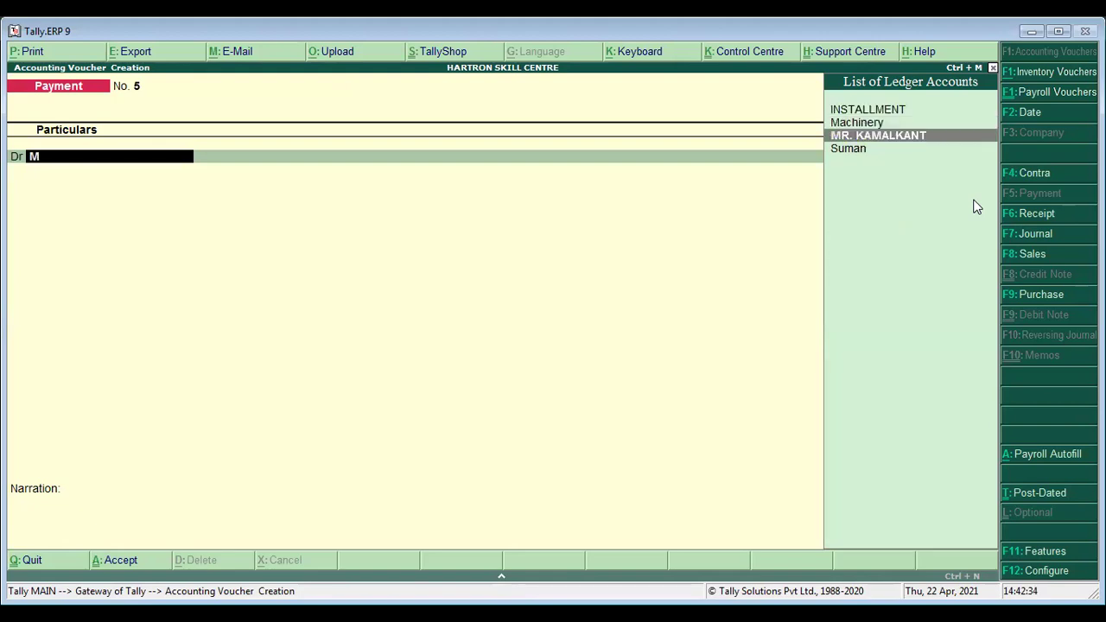
{"action": "key", "text": "Return"}
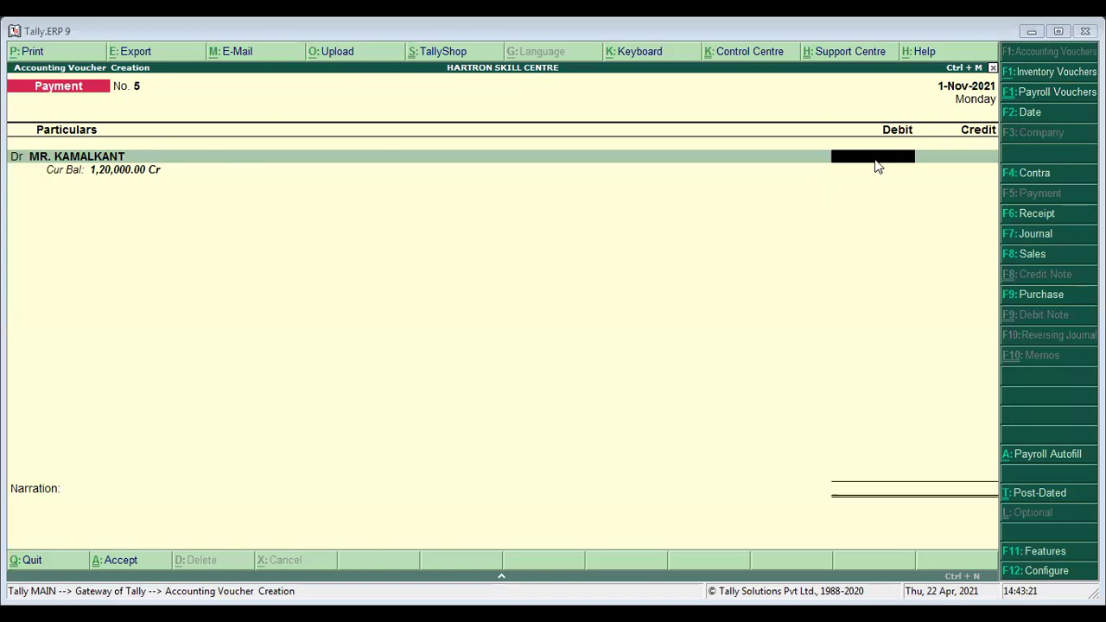
{"action": "type", "text": "60,000"}
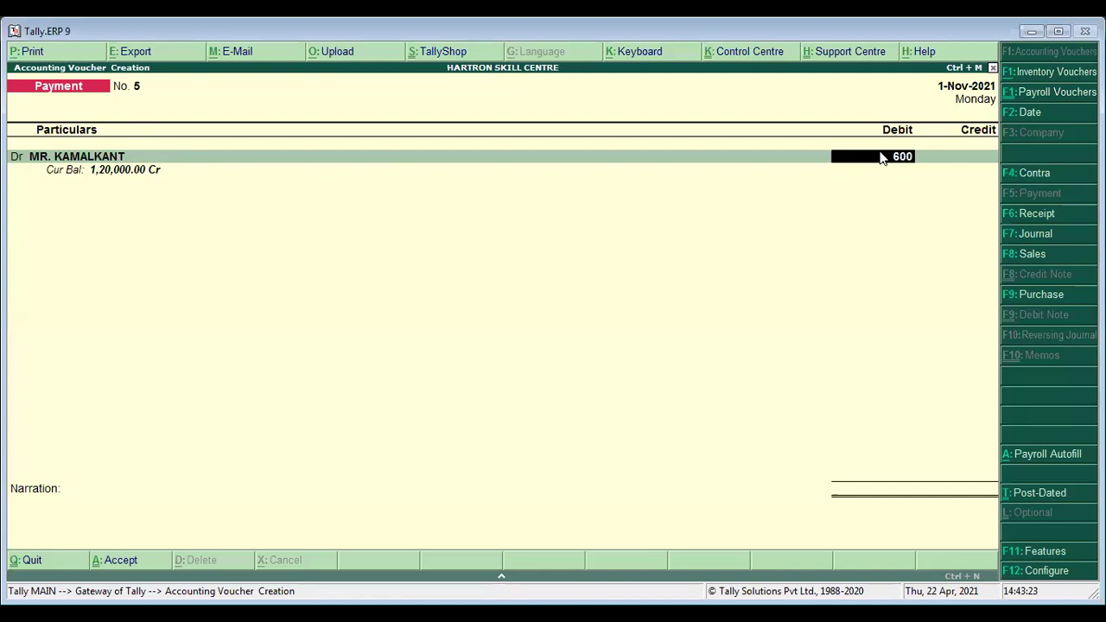
{"action": "key", "text": "Return"}
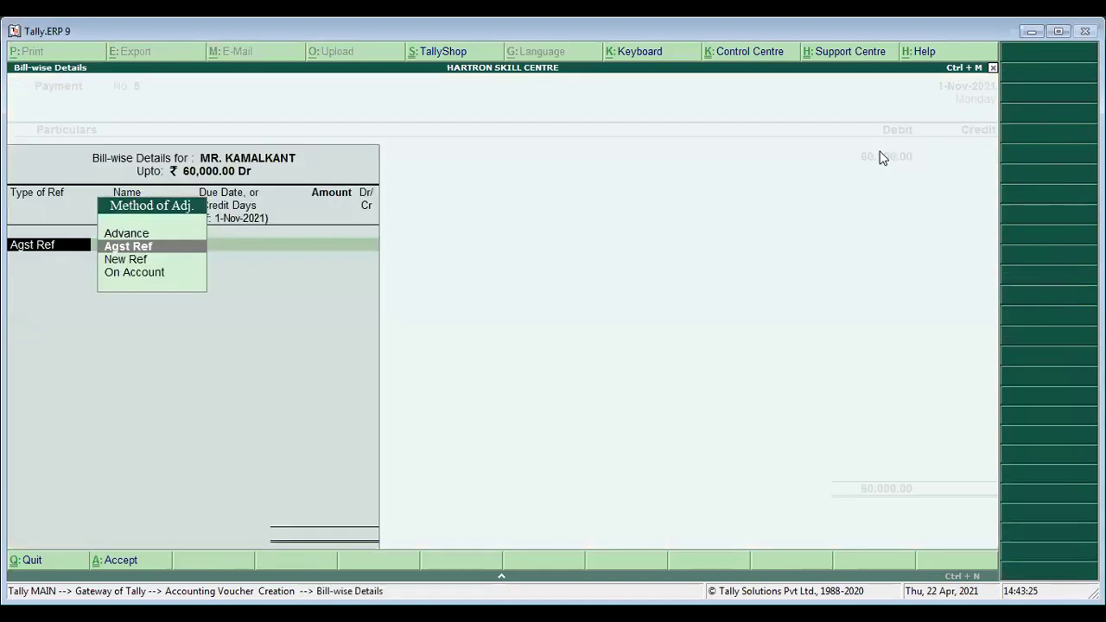
Step: Allocate the 60,000 payment as Agst Ref against the pending bill PUR/01
{"action": "key", "text": "Down"}
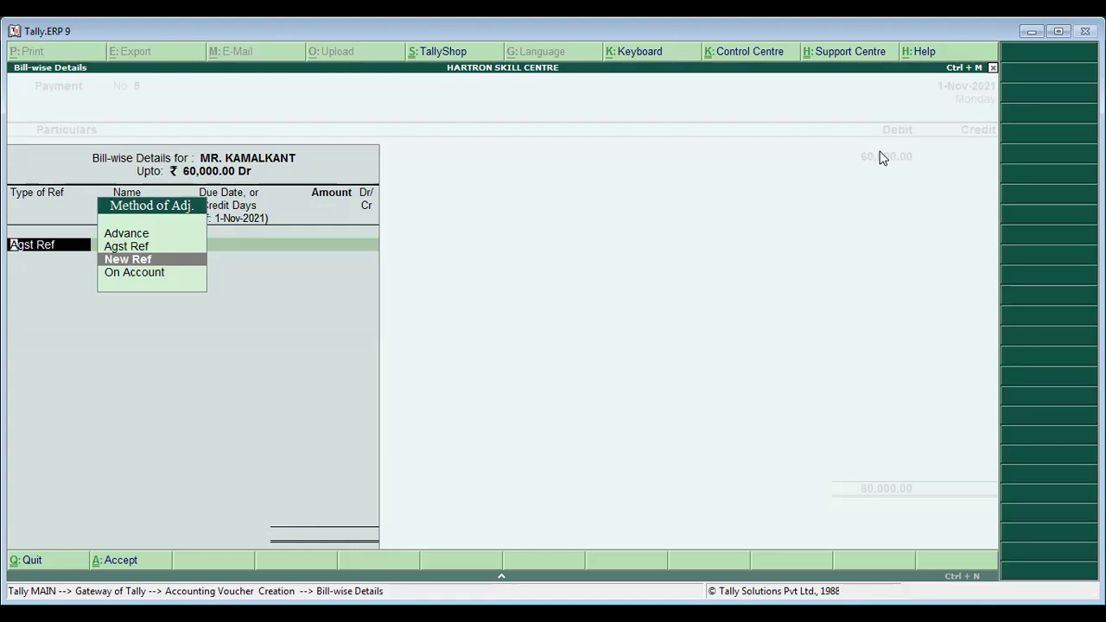
{"action": "key", "text": "Up"}
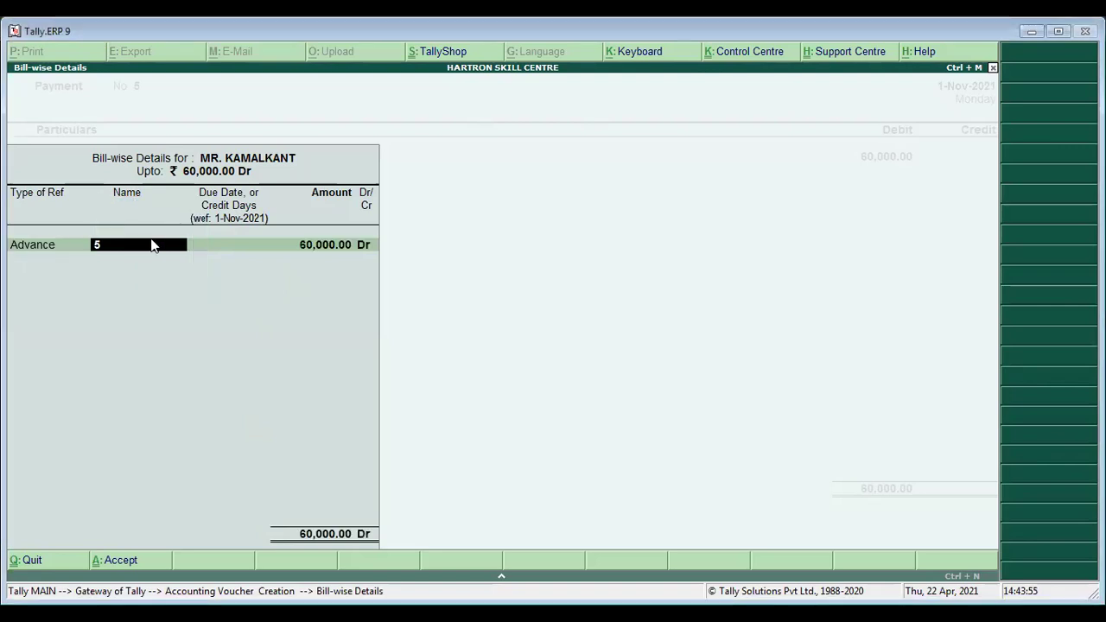
{"action": "key", "text": "BackSpace"}
{"action": "left_click", "coordinate": [128, 246]}
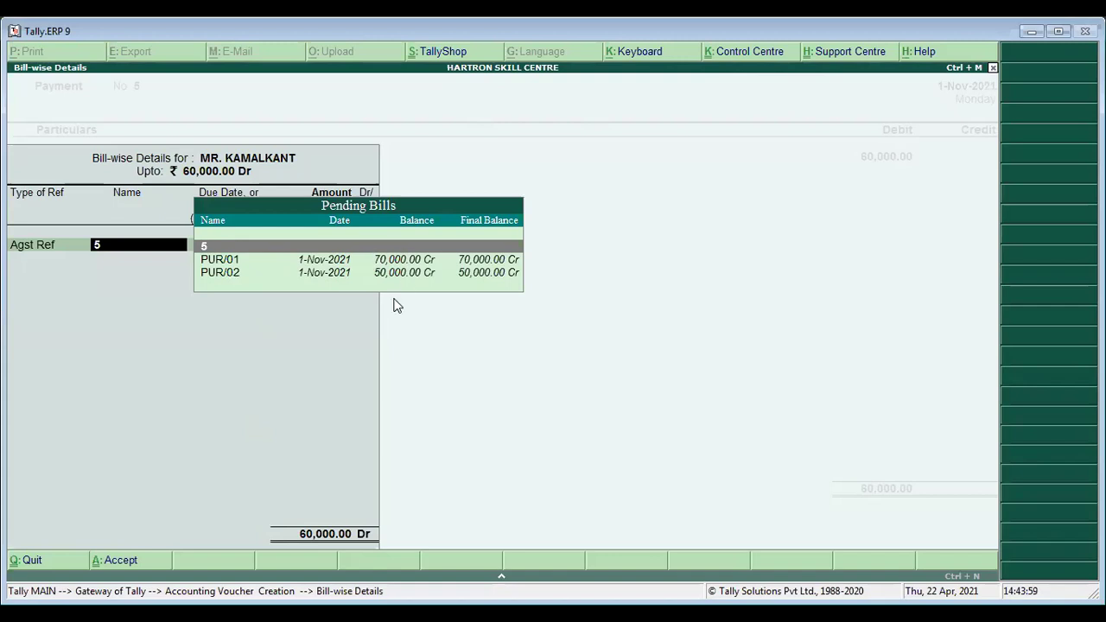
{"action": "key", "text": "Down"}
{"action": "key", "text": "Down"}
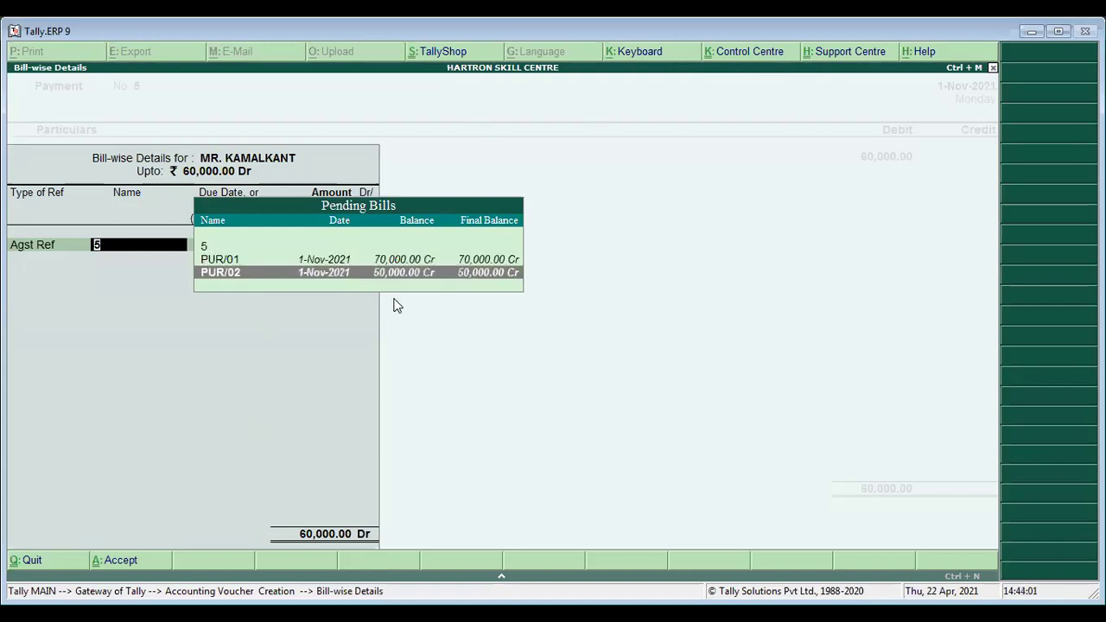
{"action": "key", "text": "Up"}
{"action": "key", "text": "Down"}
{"action": "key", "text": "Up"}
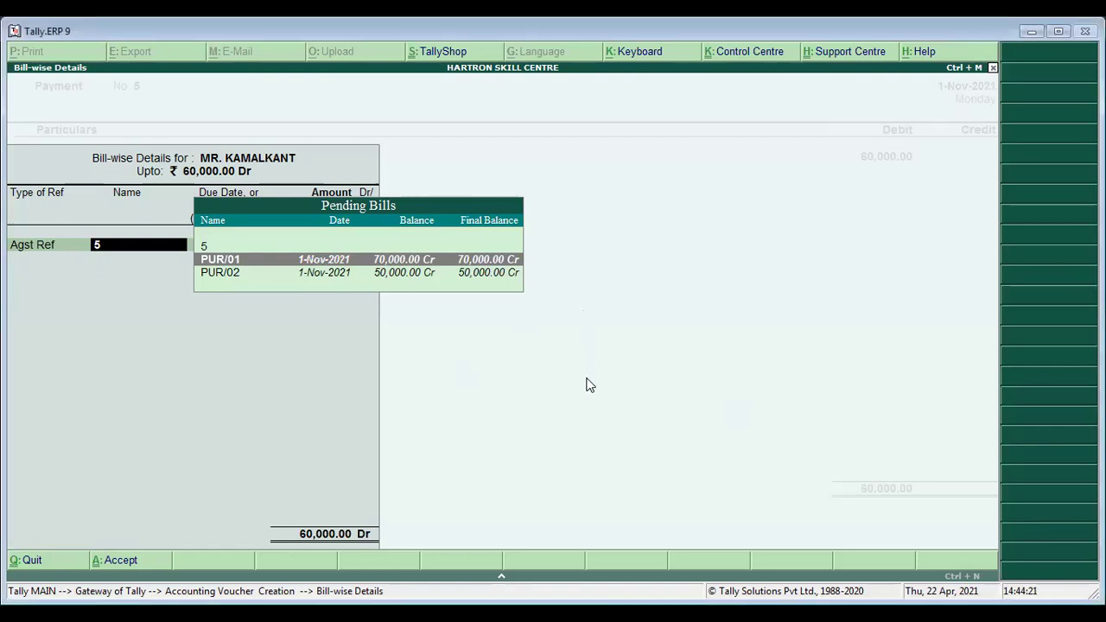
{"action": "key", "text": "Return"}
{"action": "key", "text": "Return"}
{"action": "key", "text": "Return"}
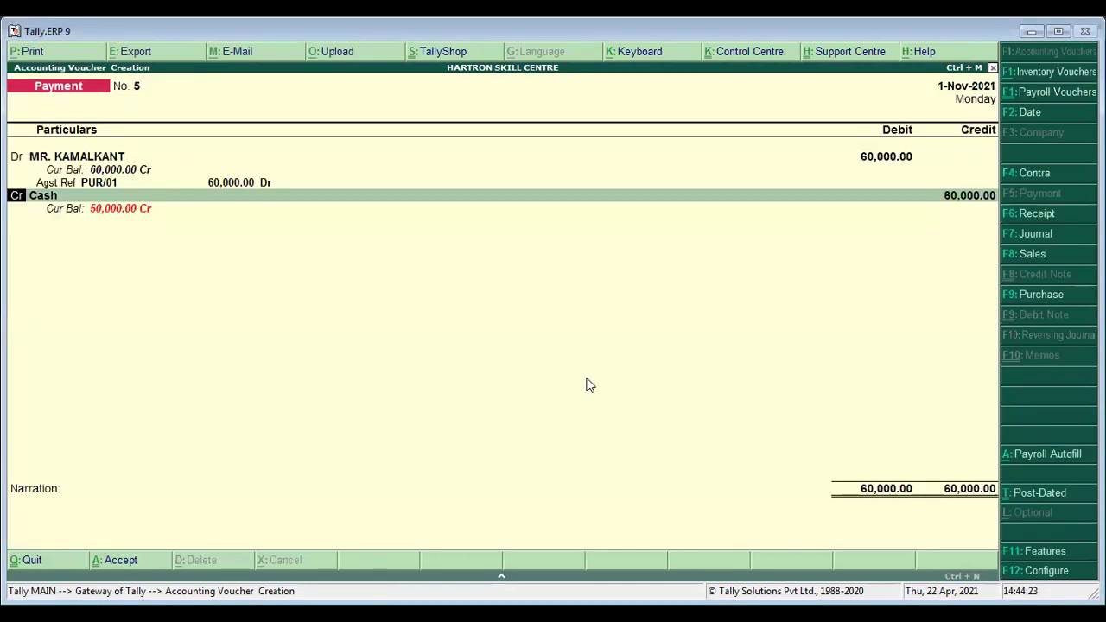
Step: Credit Cash with 60,000 and save the payment voucher without a narration
{"action": "key", "text": "Return"}
{"action": "key", "text": "Return"}
{"action": "key", "text": "Return"}
{"action": "key", "text": "Return"}
{"action": "key", "text": "Return"}
{"action": "key", "text": "Return"}
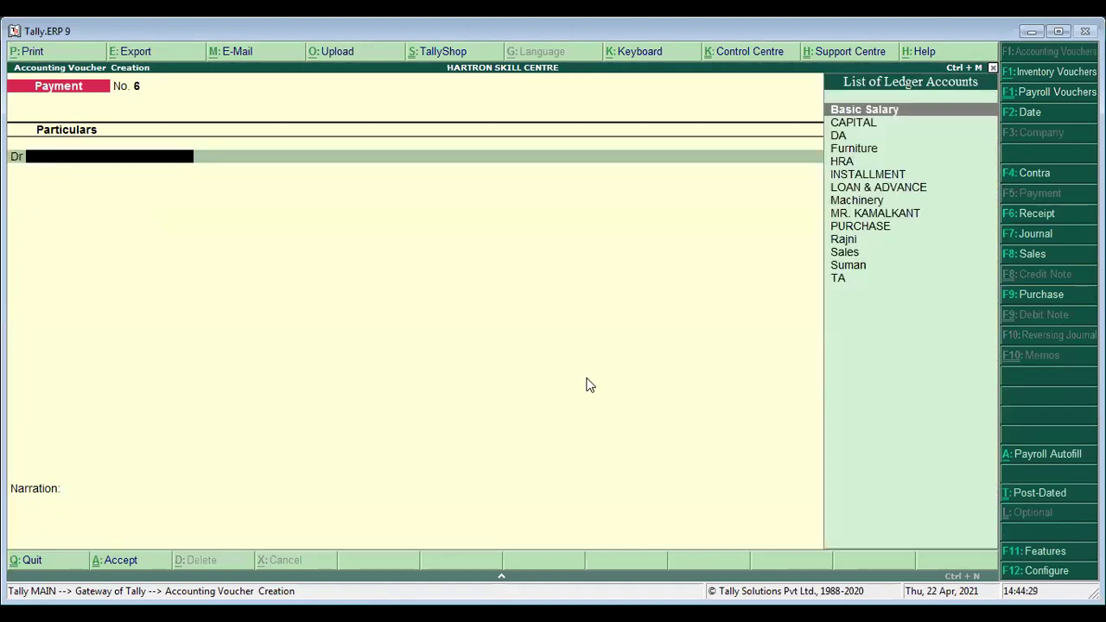
Step: Debit the supplier's ledger with 60,000 in a second payment voucher
{"action": "type", "text": "MR"}
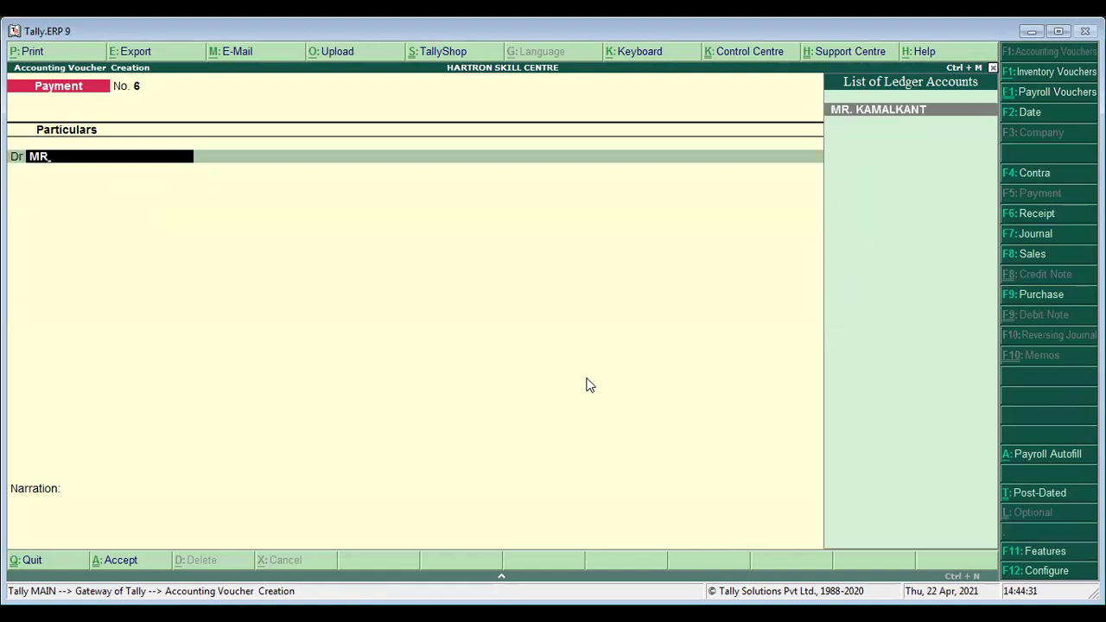
{"action": "key", "text": "Return"}
{"action": "type", "text": "60000"}
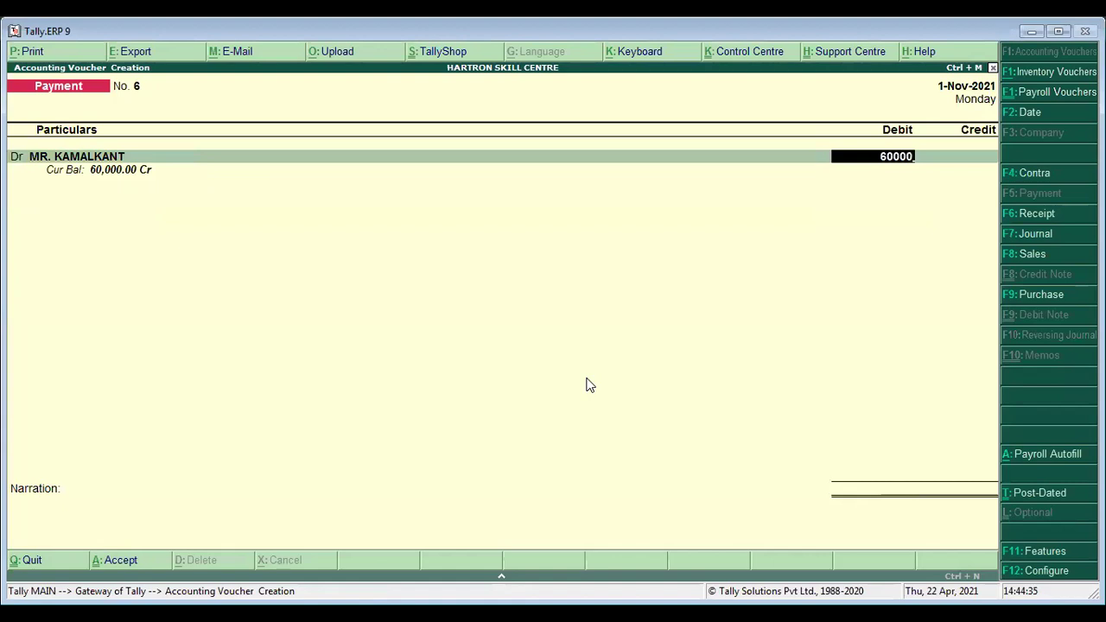
{"action": "key", "text": "Return"}
Step: Allocate the payment as Agst Ref, with 10,000 against bill PUR/01 and 50,000 against bill PUR/02
{"action": "key", "text": "Return"}
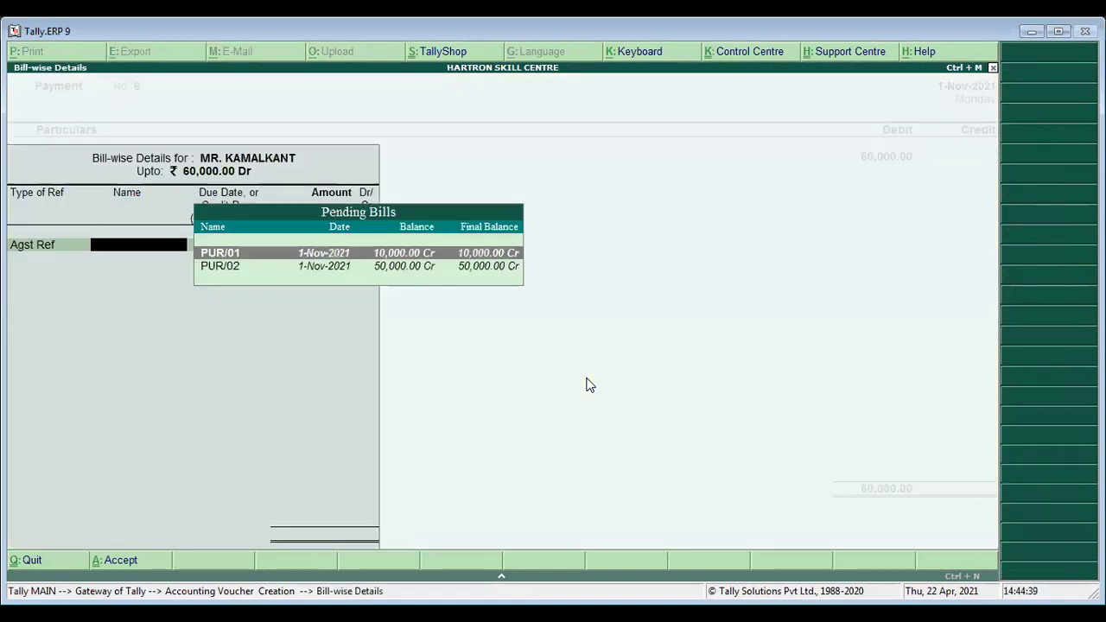
{"action": "key", "text": "Return"}
{"action": "key", "text": "BackSpace"}
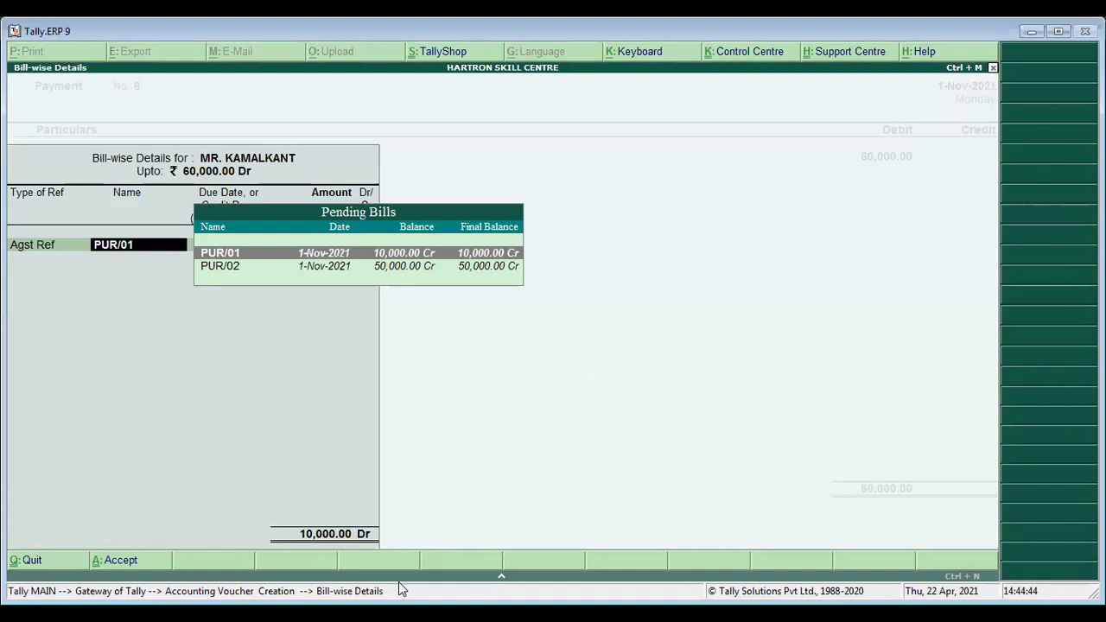
{"action": "key", "text": "Return"}
{"action": "key", "text": "Return"}
{"action": "key", "text": "Return"}
{"action": "key", "text": "Return"}
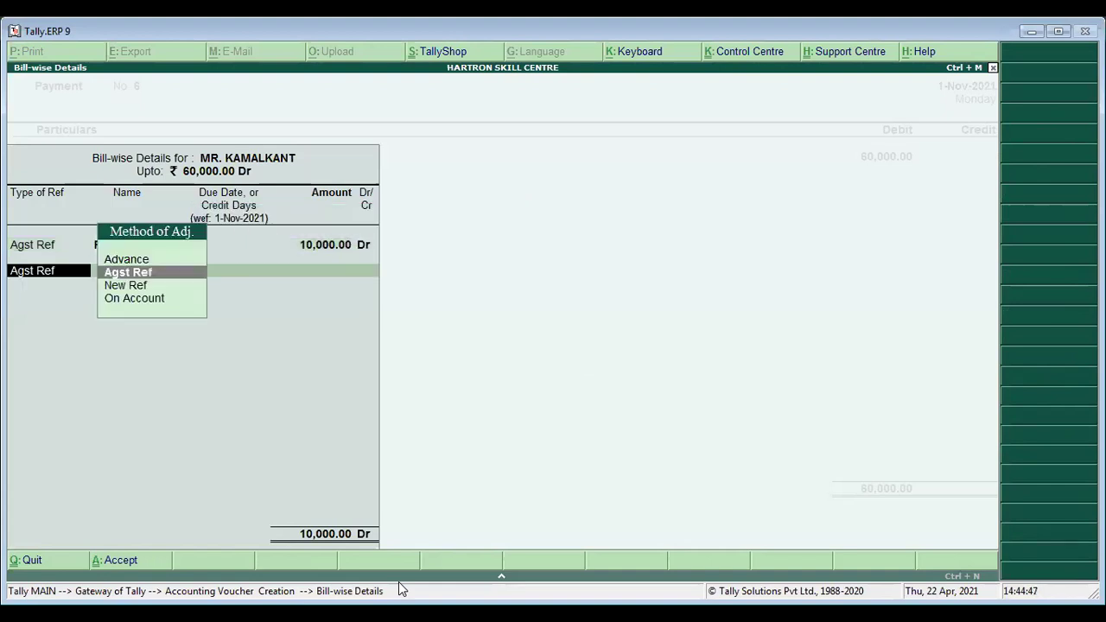
{"action": "key", "text": "Return"}
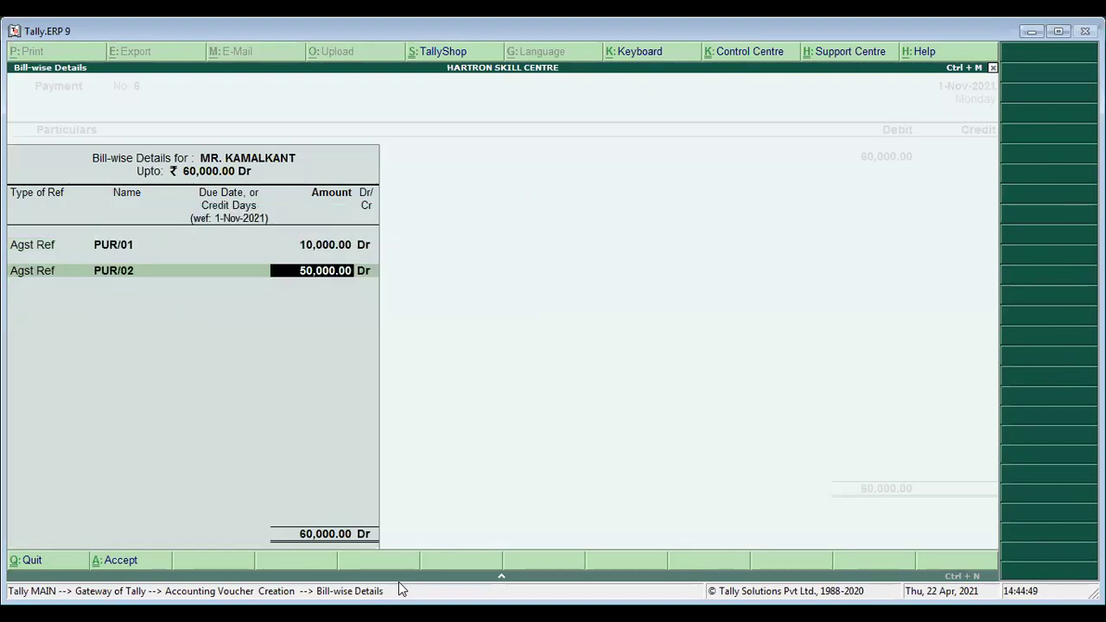
{"action": "key", "text": "Return"}
{"action": "key", "text": "Return"}
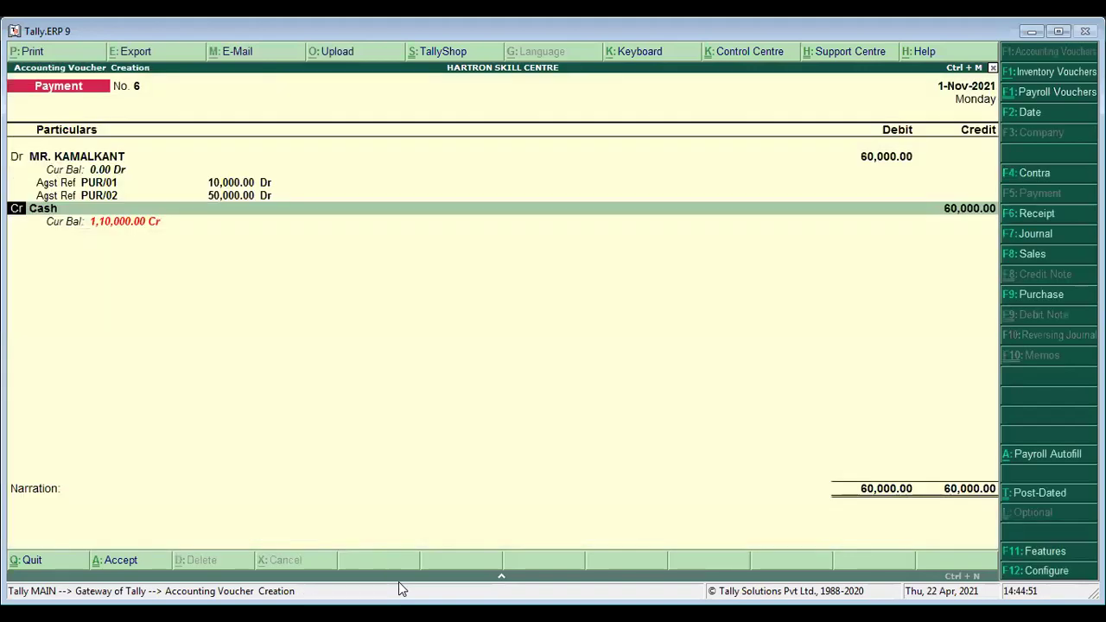
Step: Credit Cash with 60,000, save the second payment voucher without a narration and leave voucher entry
{"action": "key", "text": "Return"}
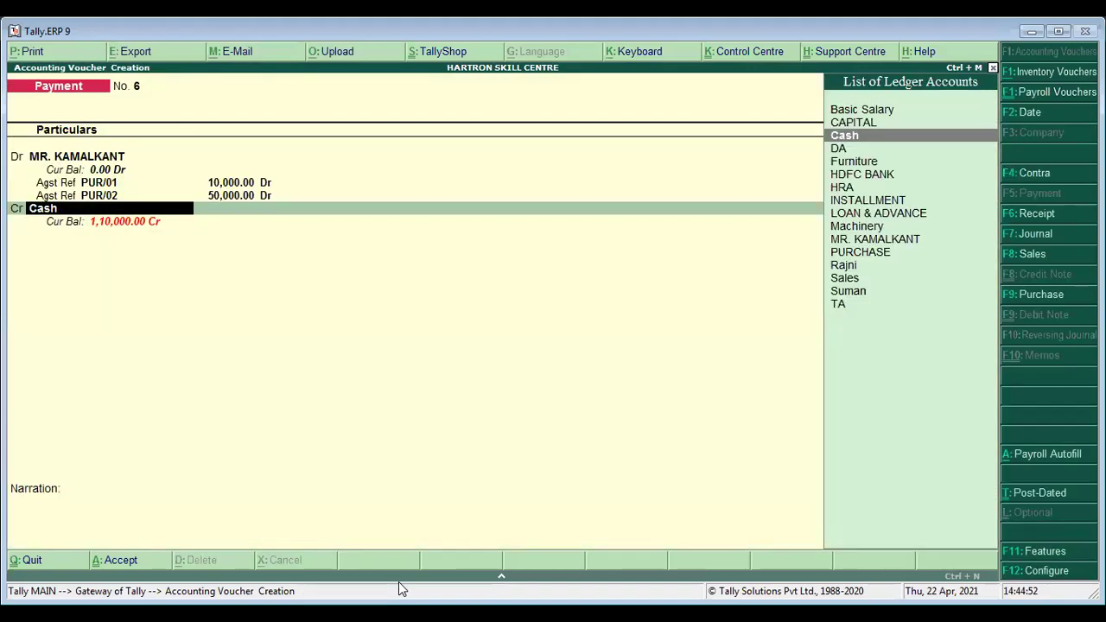
{"action": "key", "text": "Return"}
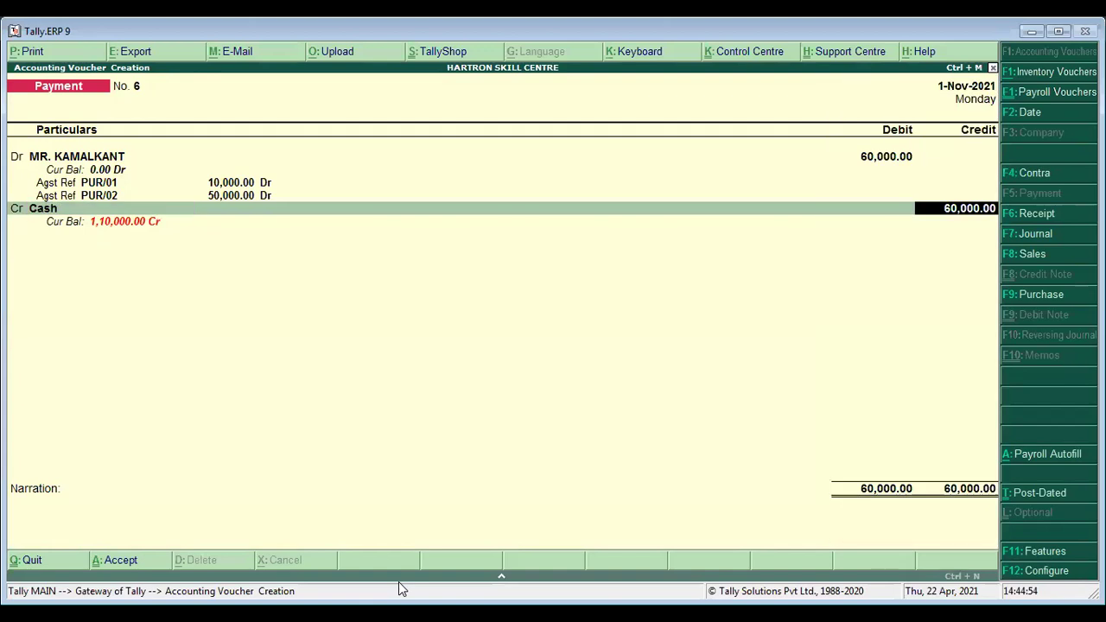
{"action": "key", "text": "Return"}
{"action": "key", "text": "Return"}
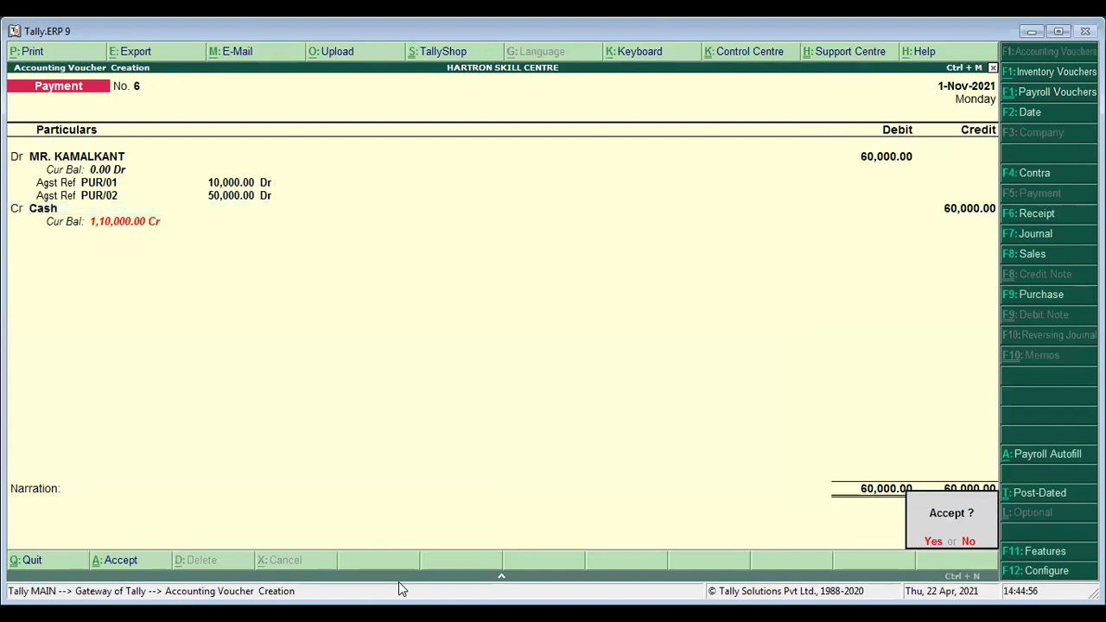
{"action": "key", "text": "Return"}
{"action": "key", "text": "Escape"}
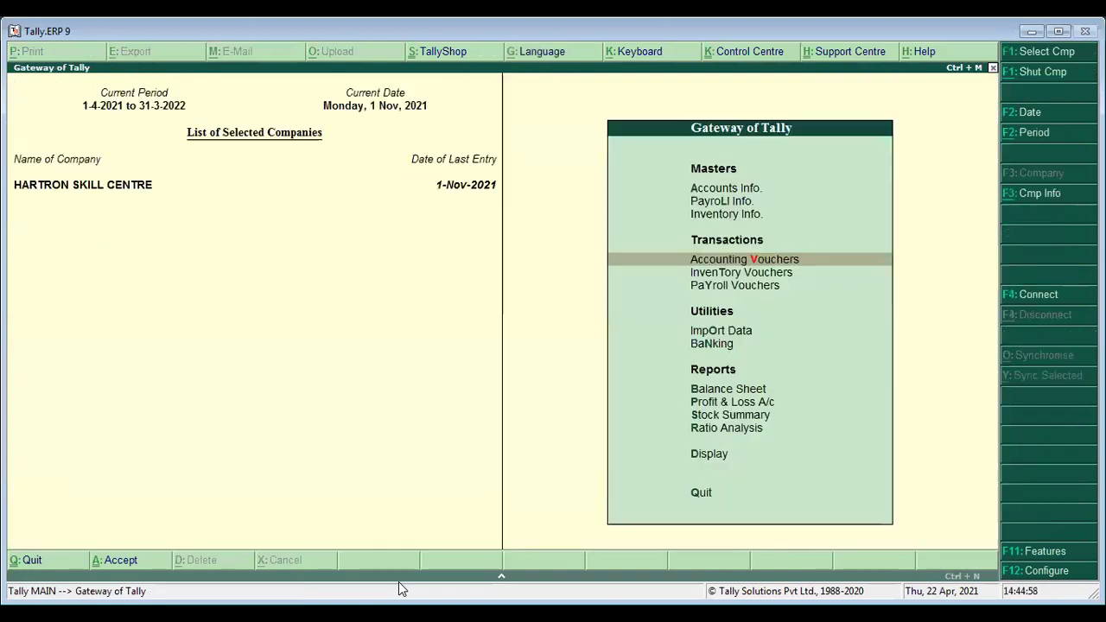
Step: Display the supplier's ledger from the account books to check the payments against the journal entries
{"action": "key", "text": "Down"}
{"action": "key", "text": "Down"}
{"action": "key", "text": "Down"}
{"action": "key", "text": "Down"}
{"action": "key", "text": "Down"}
{"action": "key", "text": "Down"}
{"action": "key", "text": "Down"}
{"action": "key", "text": "Down"}
{"action": "key", "text": "Down"}
{"action": "key", "text": "Down"}
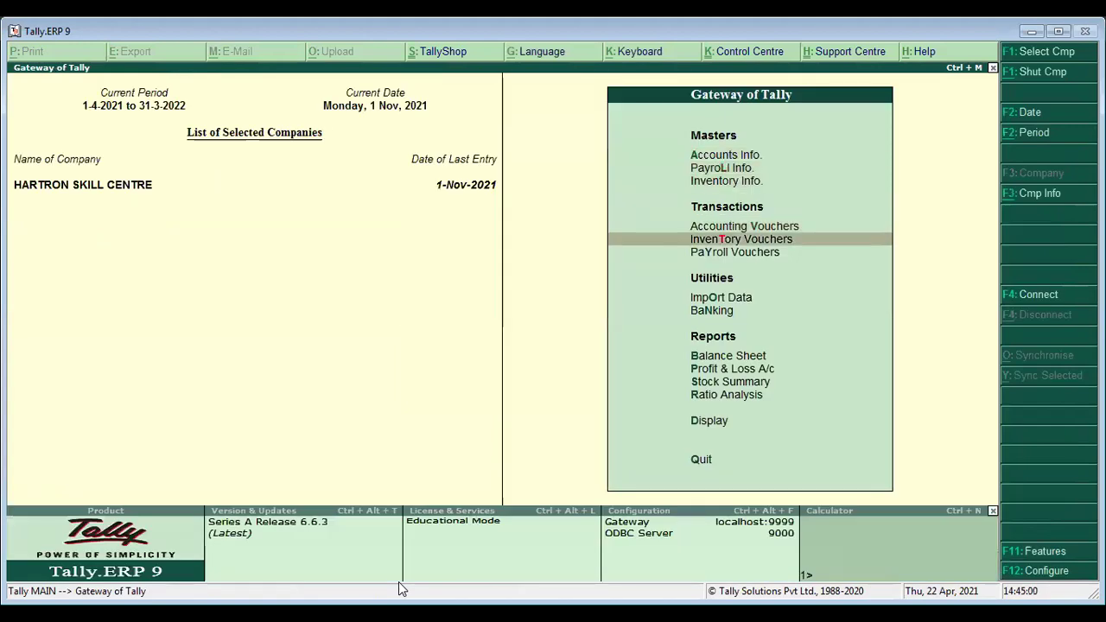
{"action": "key", "text": "Down"}
{"action": "key", "text": "Down"}
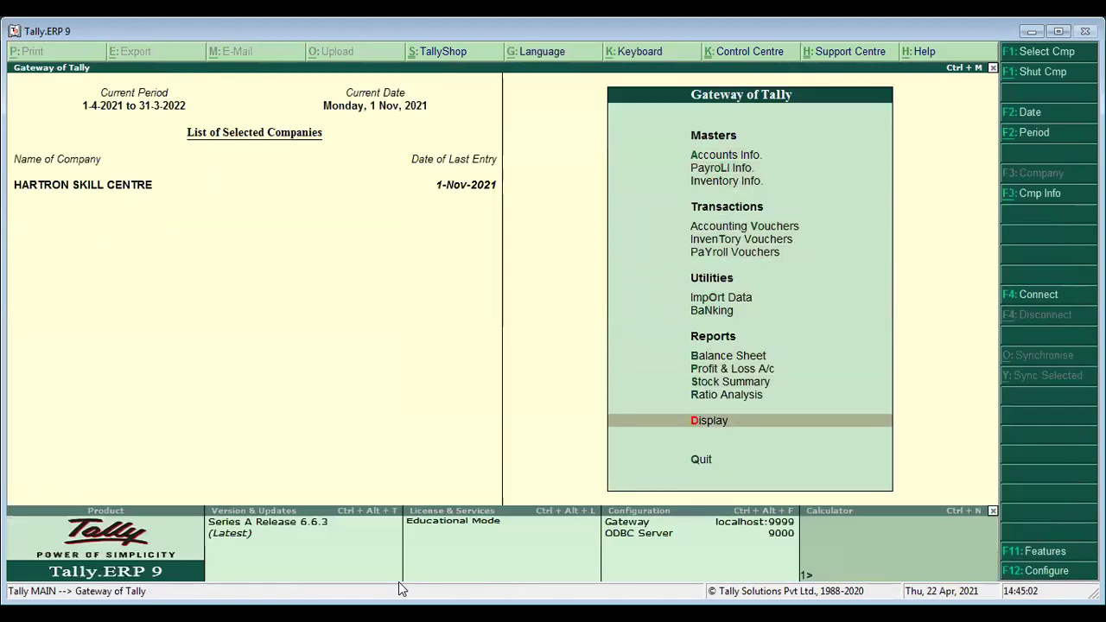
{"action": "key", "text": "Return"}
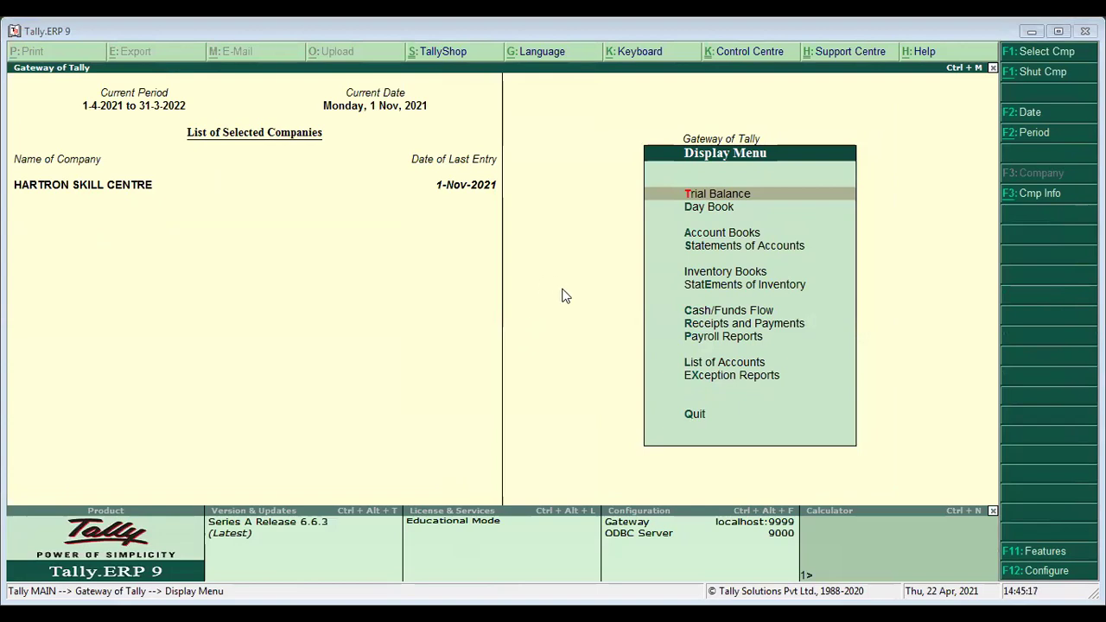
{"action": "key", "text": "Down"}
{"action": "key", "text": "Down"}
{"action": "key", "text": "Return"}
{"action": "key", "text": "Down"}
{"action": "key", "text": "Up"}
{"action": "key", "text": "Down"}
{"action": "key", "text": "Return"}
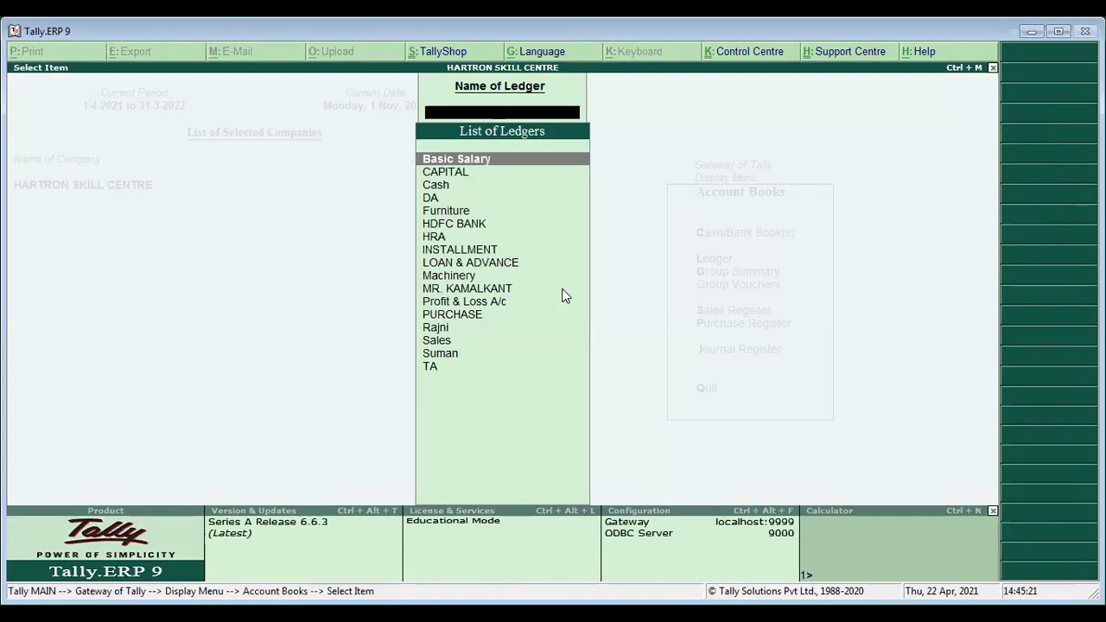
{"action": "type", "text": "MR"}
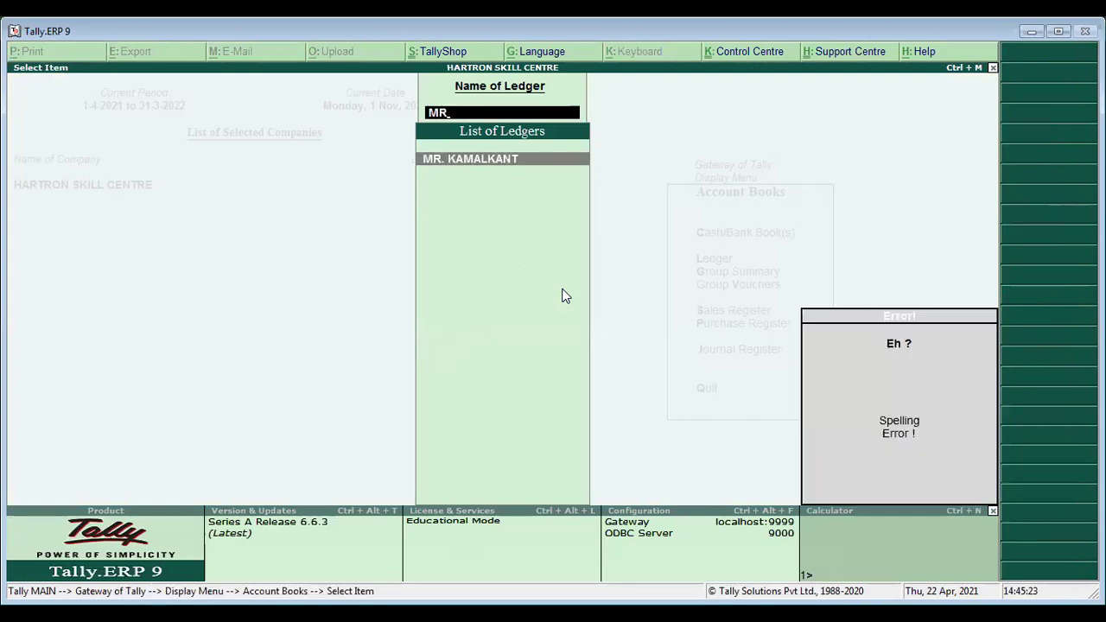
{"action": "key", "text": "Return"}
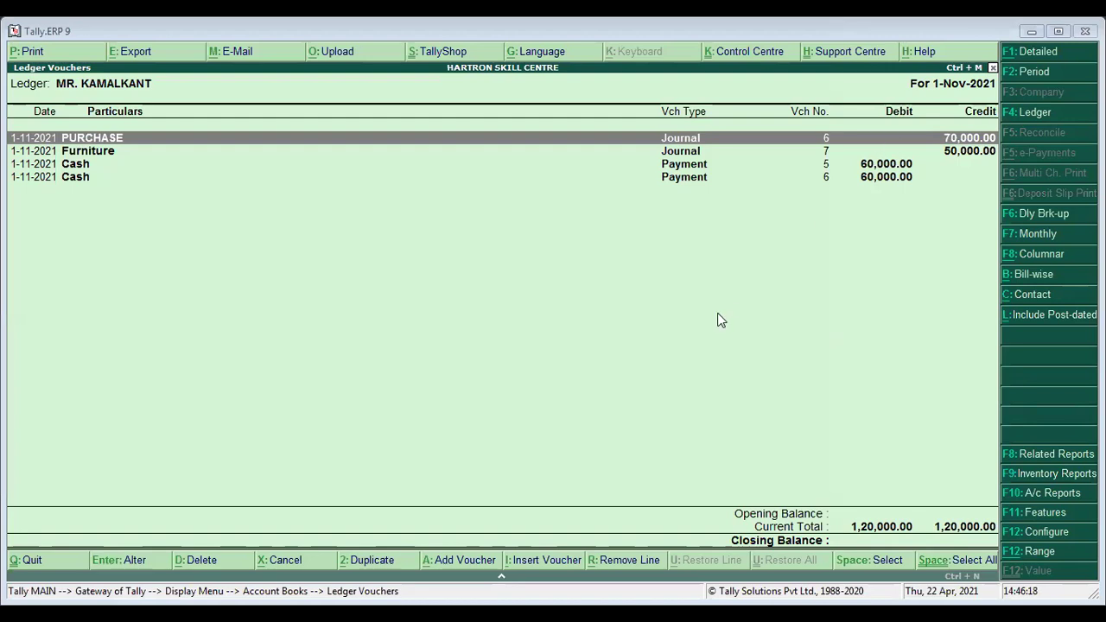
Step: Close the ledger report and display the Day Book in detailed format
{"action": "key", "text": "Escape"}
{"action": "key", "text": "Escape"}
{"action": "key", "text": "Escape"}
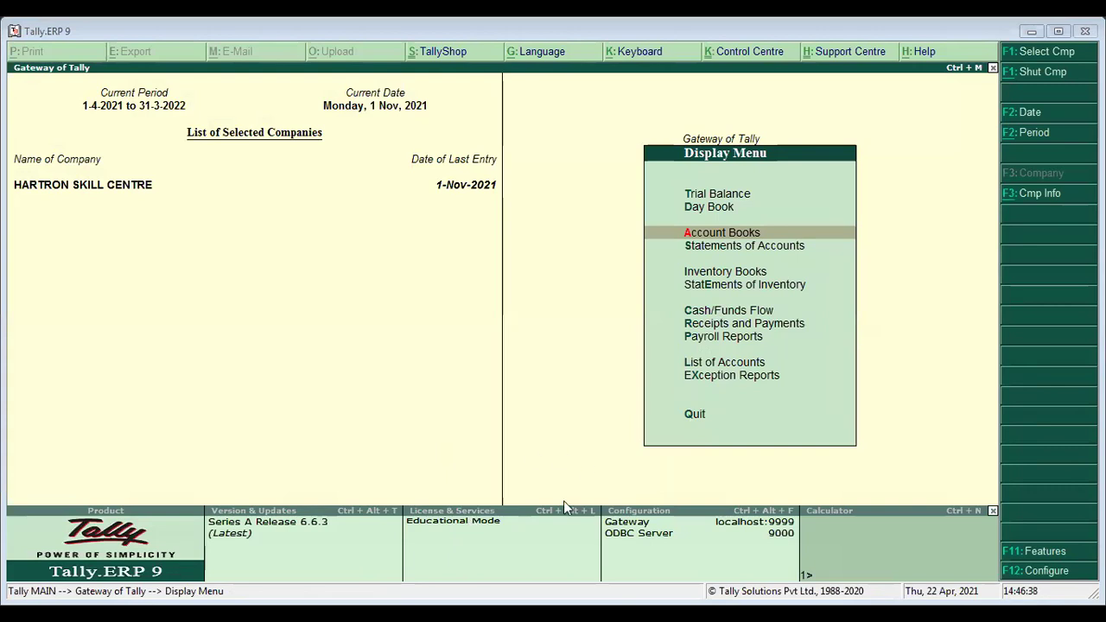
{"action": "key", "text": "Up"}
{"action": "key", "text": "Return"}
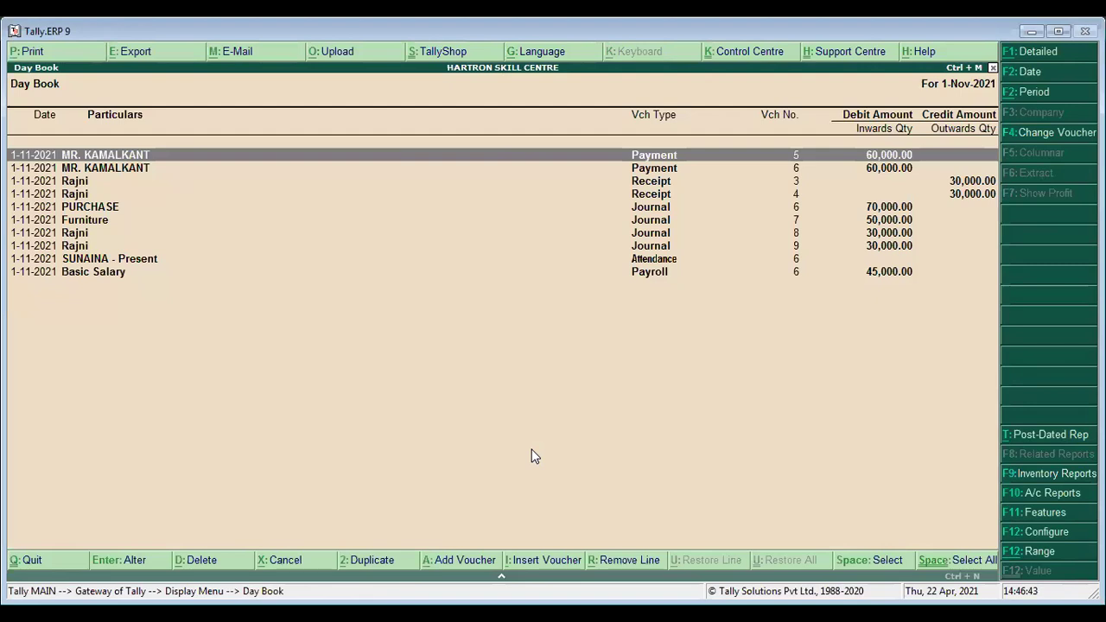
{"action": "key", "text": "alt+F1"}
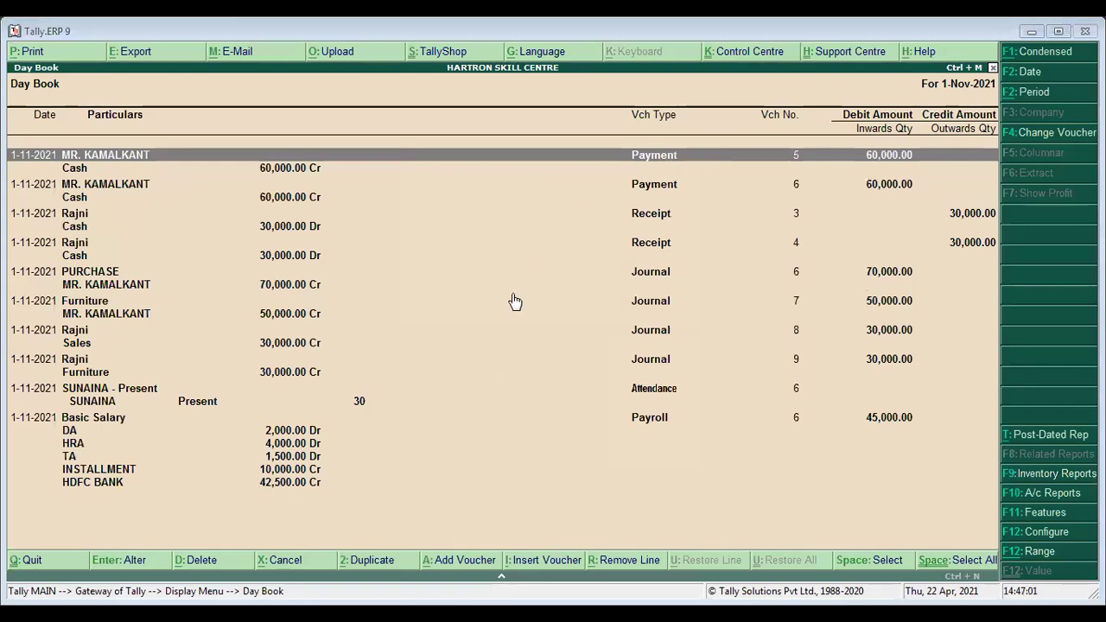
Step: Configure the Day Book to show narrations and bill-wise details
{"action": "key", "text": "F12"}
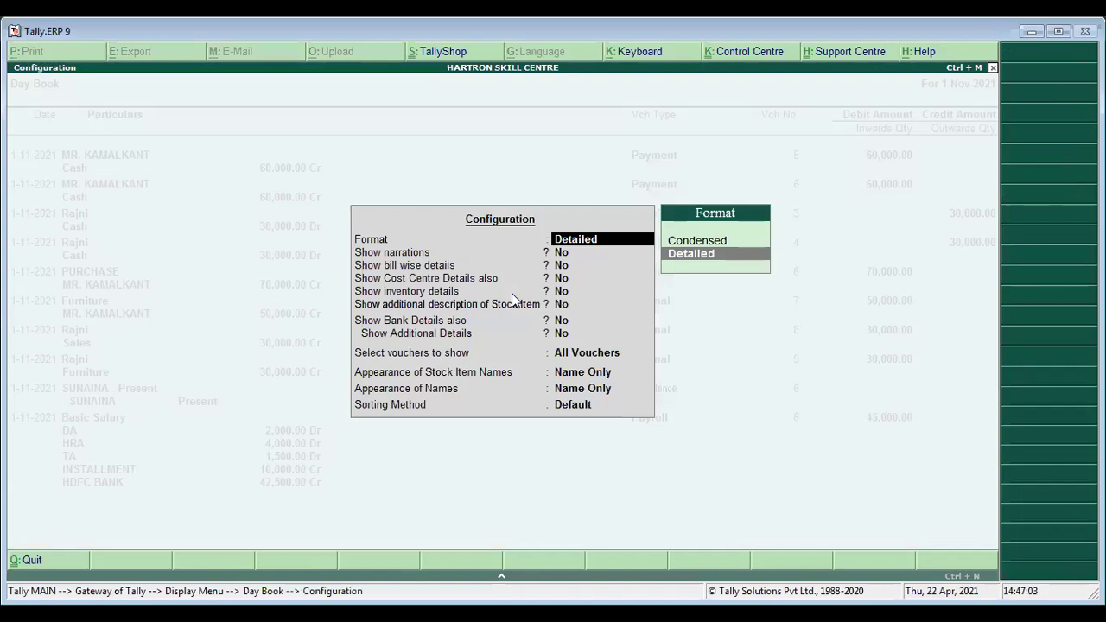
{"action": "key", "text": "Return"}
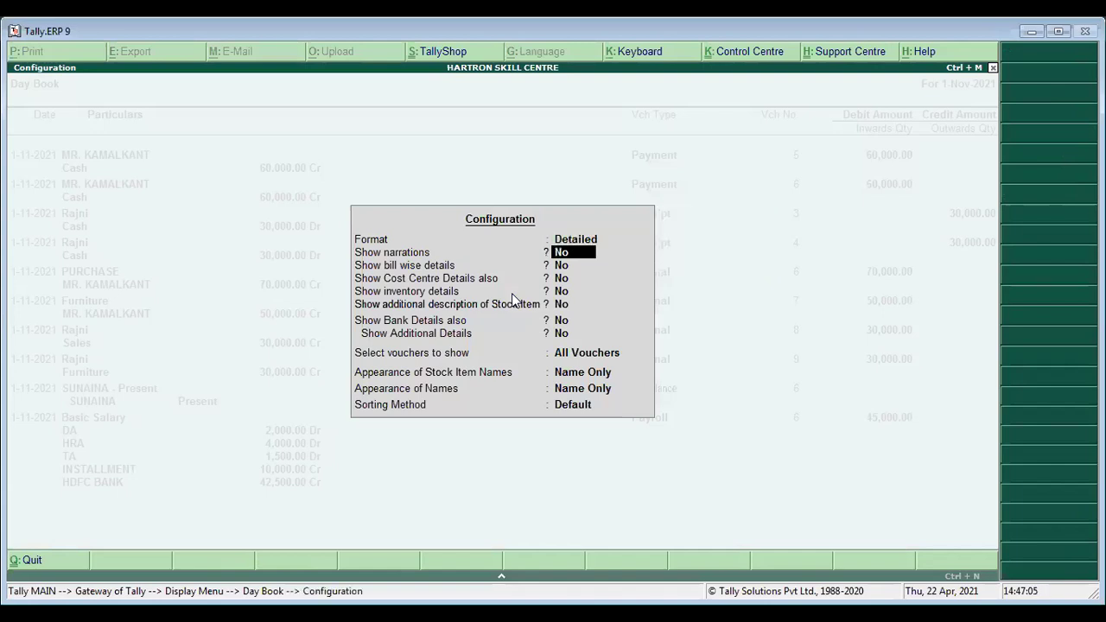
{"action": "type", "text": "Y"}
{"action": "key", "text": "Return"}
{"action": "type", "text": "Y"}
{"action": "key", "text": "Return"}
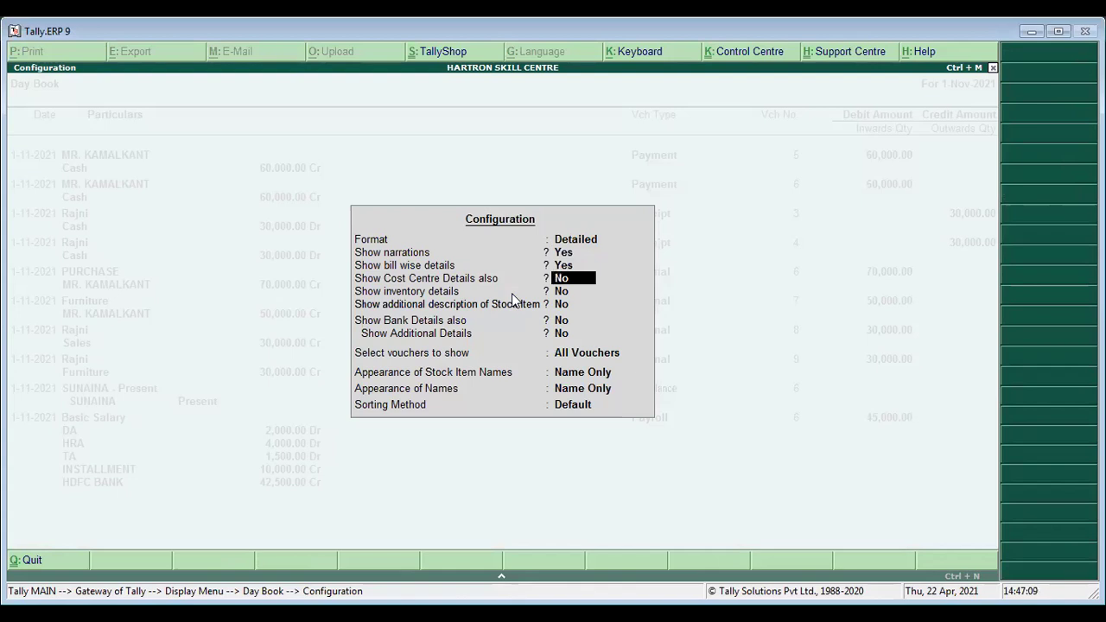
{"action": "key", "text": "ctrl+a"}
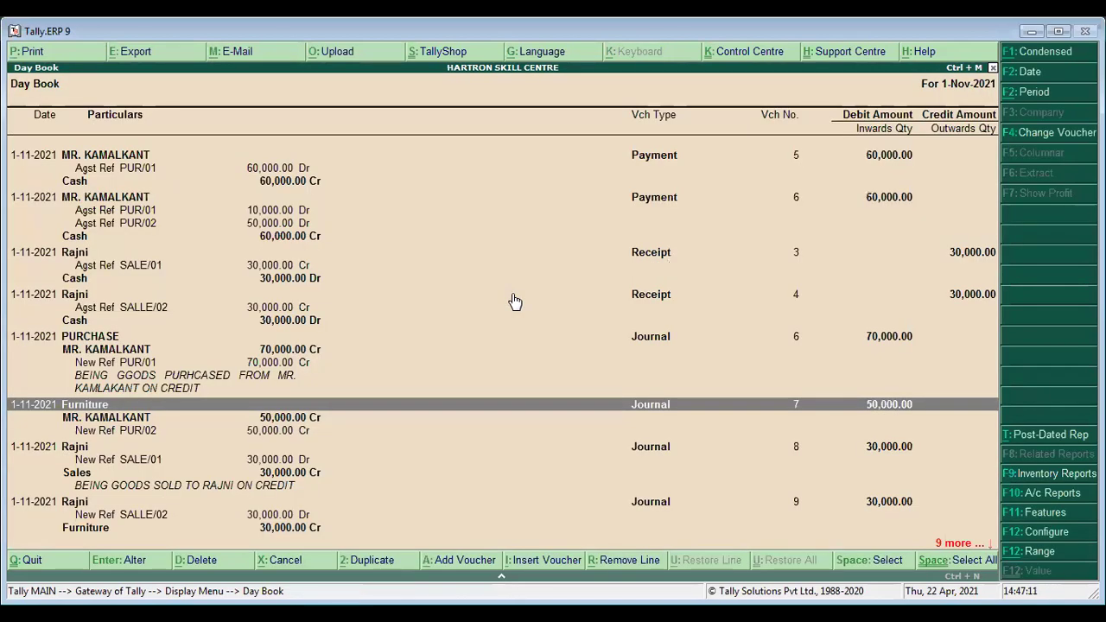
Step: Review the bill references and narrations of the payment, receipt and journal vouchers in the Day Book
{"action": "key", "text": "Up"}
{"action": "key", "text": "Up"}
{"action": "key", "text": "Up"}
{"action": "key", "text": "Up"}
{"action": "key", "text": "Up"}
{"action": "key", "text": "Up"}
{"action": "key", "text": "Down"}
{"action": "key", "text": "Down"}
{"action": "key", "text": "Down"}
{"action": "key", "text": "Down"}
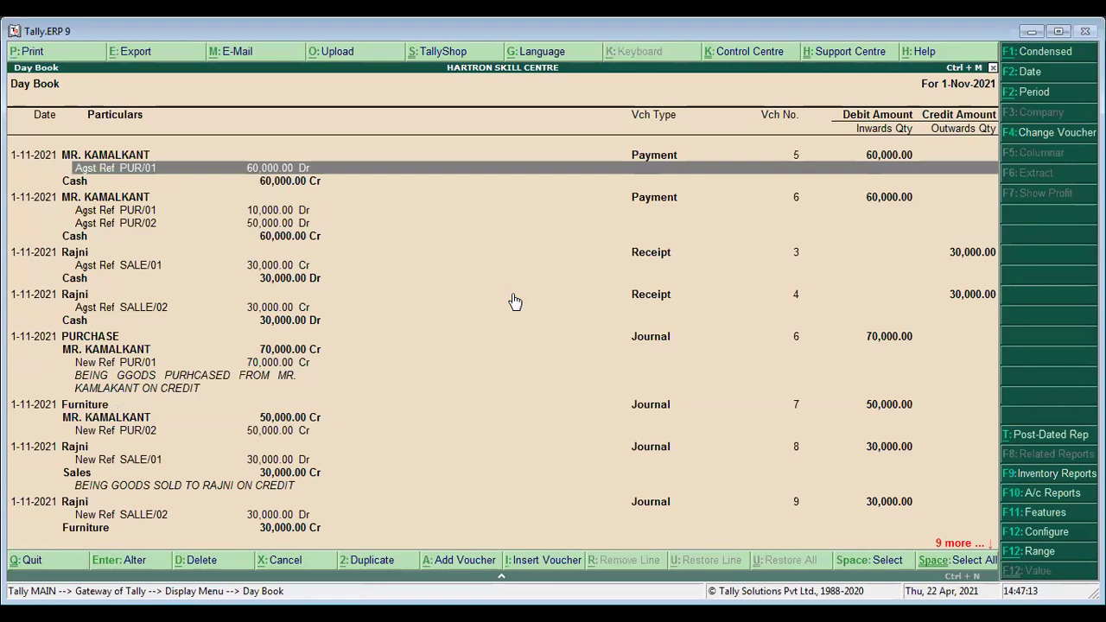
{"action": "key", "text": "Down"}
{"action": "key", "text": "Down"}
{"action": "key", "text": "Down"}
{"action": "key", "text": "Down"}
{"action": "key", "text": "Down"}
{"action": "key", "text": "Down"}
{"action": "key", "text": "Down"}
{"action": "key", "text": "Down"}
{"action": "key", "text": "Down"}
{"action": "key", "text": "Down"}
{"action": "key", "text": "Down"}
{"action": "key", "text": "Down"}
{"action": "key", "text": "Down"}
{"action": "key", "text": "Down"}
{"action": "key", "text": "Down"}
{"action": "key", "text": "Down"}
{"action": "key", "text": "Down"}
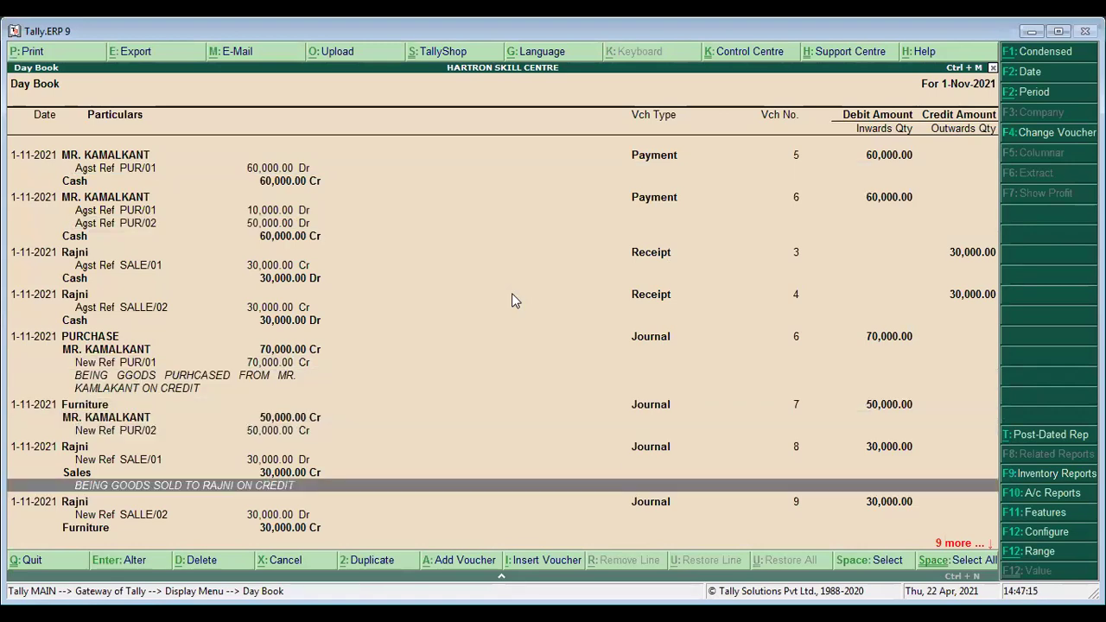
{"action": "key", "text": "Up"}
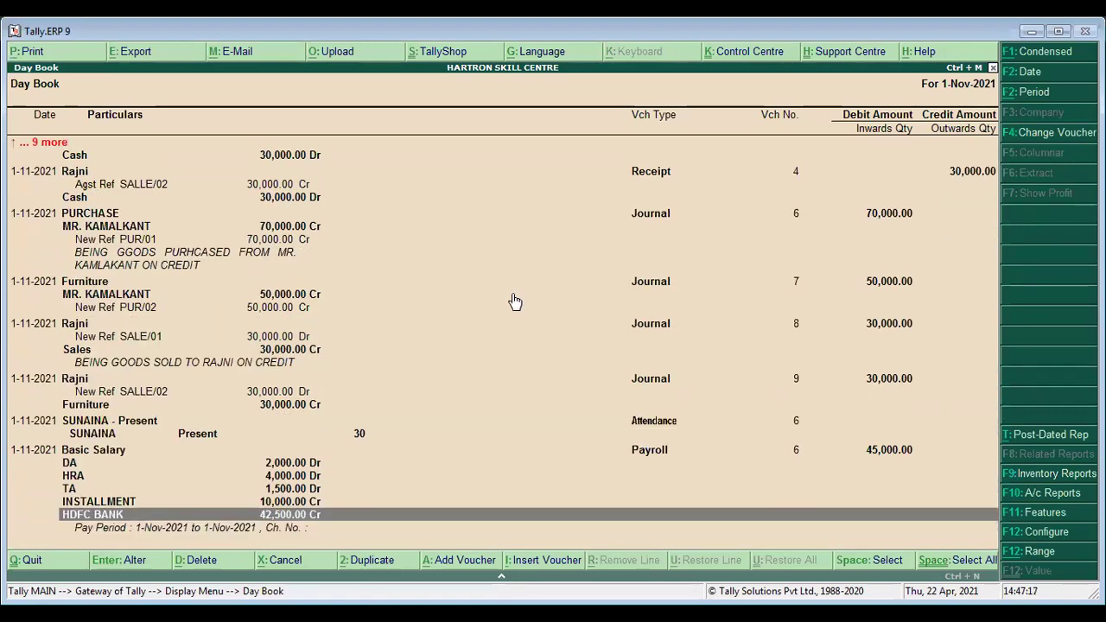
{"action": "key", "text": "Up"}
{"action": "key", "text": "Up"}
{"action": "key", "text": "Up"}
{"action": "key", "text": "Up"}
{"action": "key", "text": "Up"}
{"action": "key", "text": "Up"}
{"action": "key", "text": "Up"}
{"action": "key", "text": "Up"}
{"action": "key", "text": "Up"}
{"action": "key", "text": "Up"}
{"action": "key", "text": "Up"}
{"action": "key", "text": "Up"}
{"action": "key", "text": "Up"}
{"action": "key", "text": "Up"}
{"action": "key", "text": "Up"}
{"action": "key", "text": "Up"}
{"action": "key", "text": "Up"}
{"action": "key", "text": "Up"}
{"action": "key", "text": "Up"}
{"action": "key", "text": "Up"}
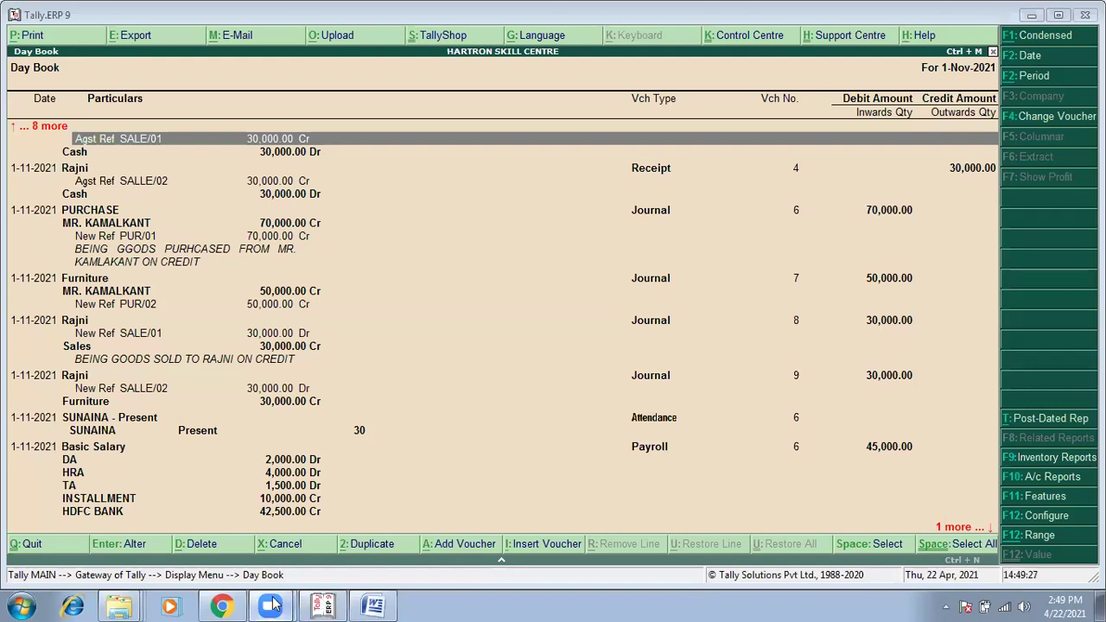
{"action": "mouse_move", "coordinate": [233, 605]}
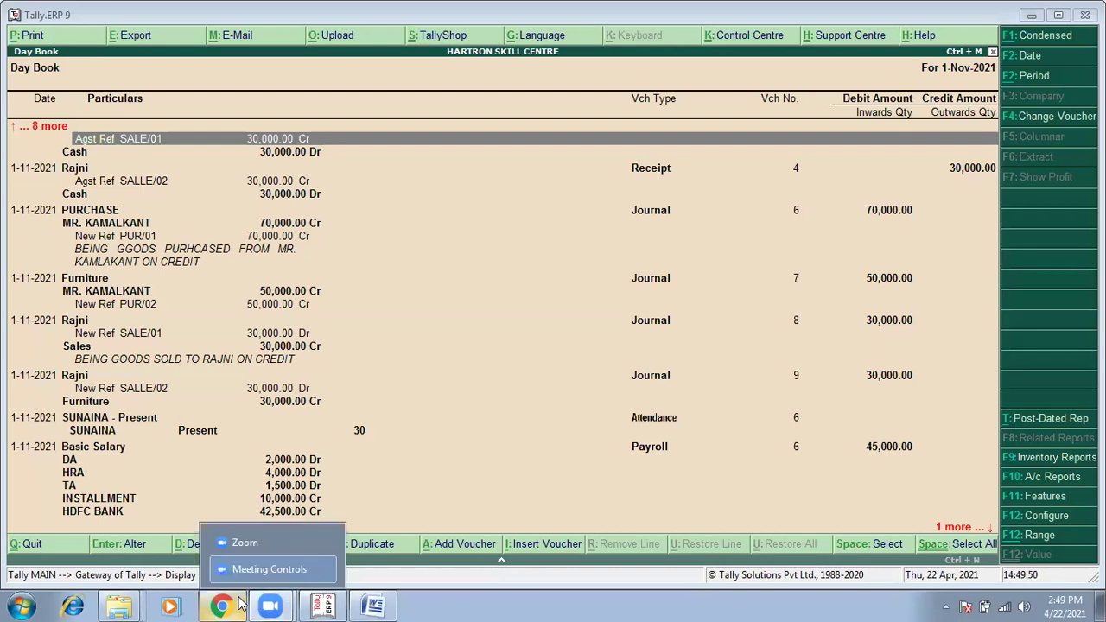
{"action": "mouse_move", "coordinate": [271, 605]}
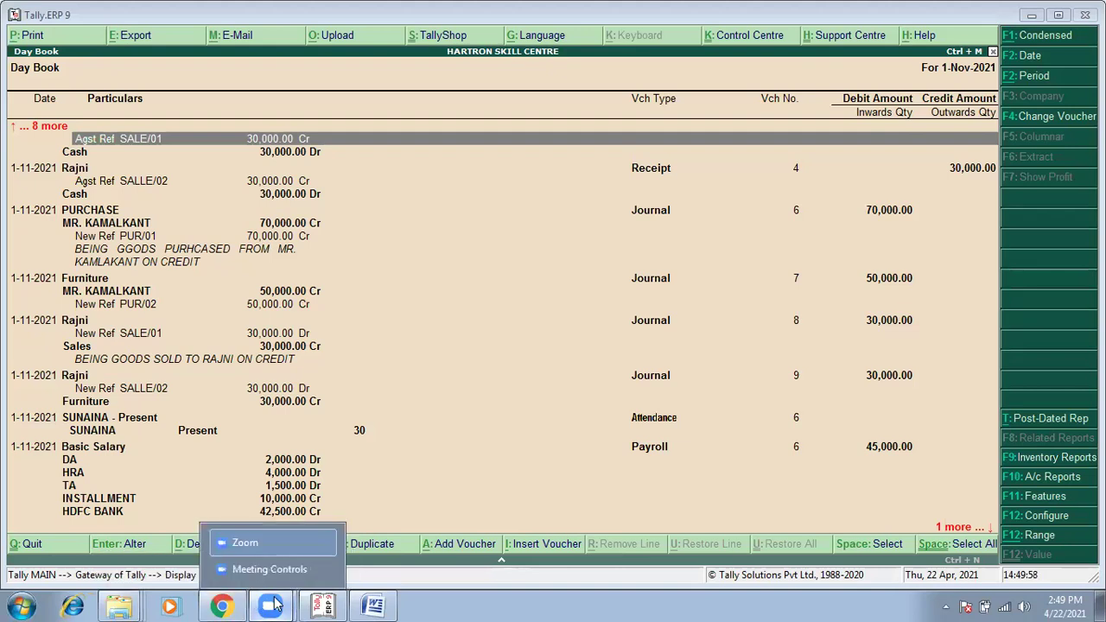
{"action": "left_click", "coordinate": [280, 568]}
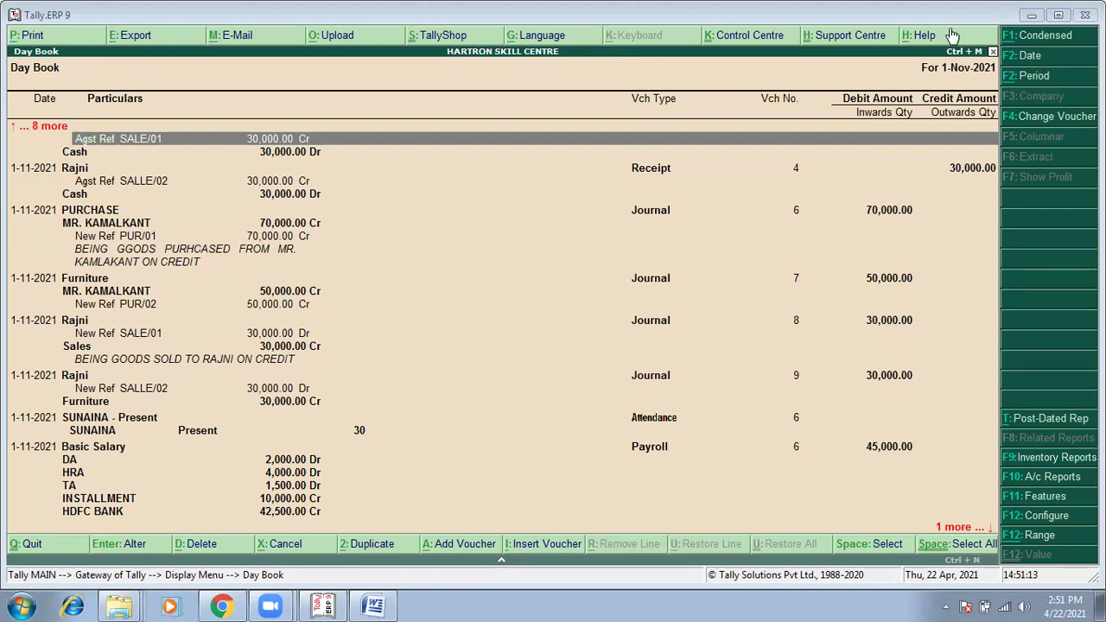
Step: Close the Day Book and return to the Gateway of Tally
{"action": "left_click", "coordinate": [561, 306]}
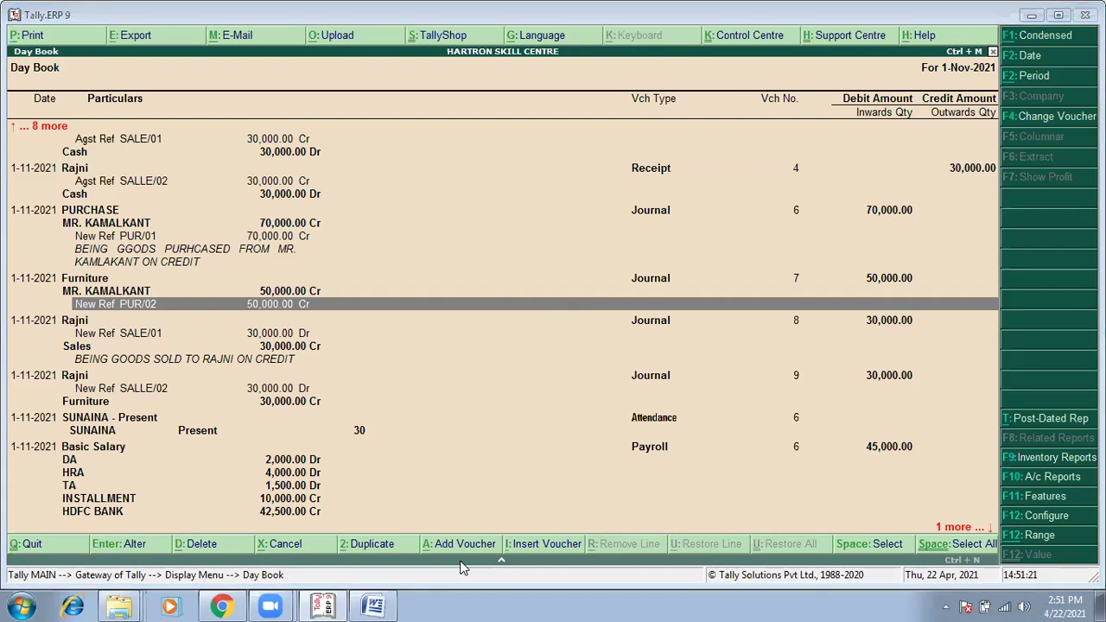
{"action": "key", "text": "Down"}
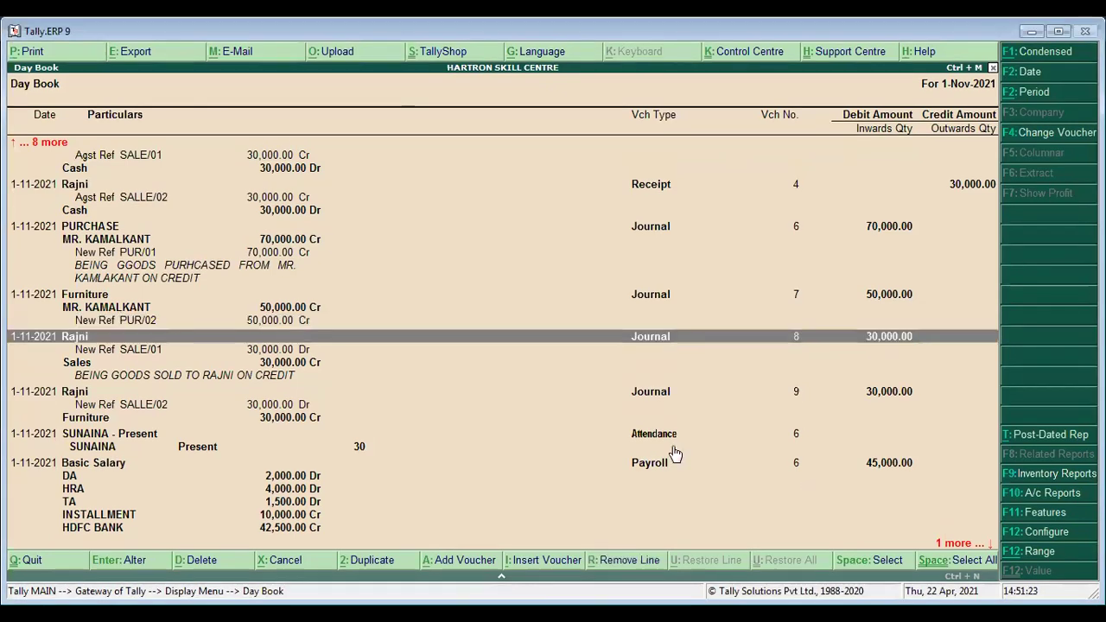
{"action": "key", "text": "End"}
{"action": "key", "text": "Escape"}
{"action": "key", "text": "Escape"}
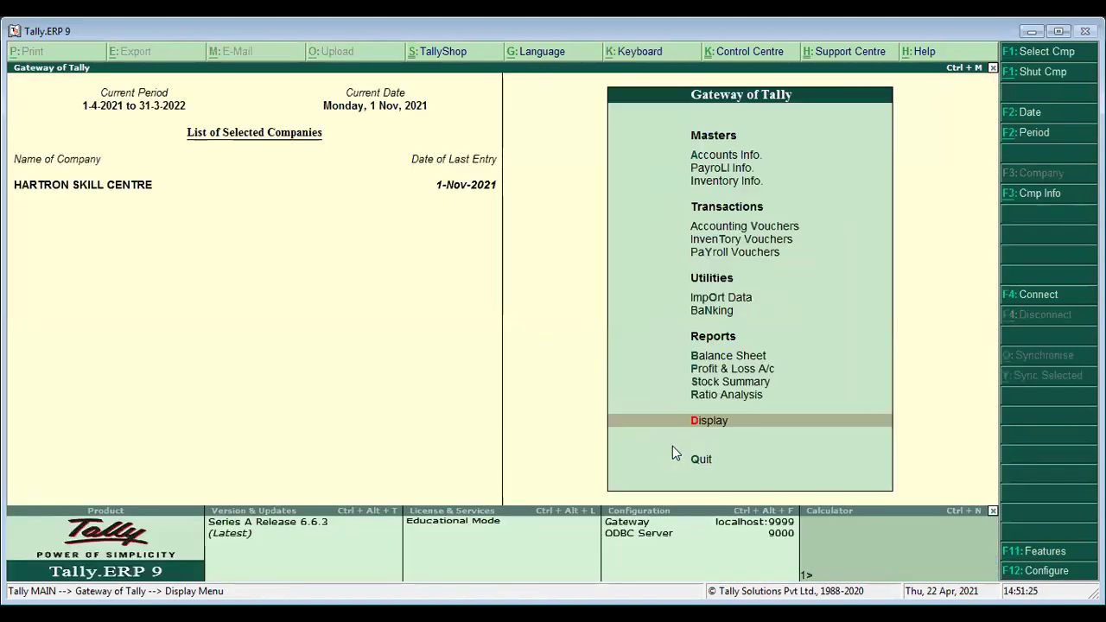
Step: Open accounting voucher creation and start a new journal voucher
{"action": "key", "text": "Up"}
{"action": "key", "text": "Up"}
{"action": "key", "text": "Up"}
{"action": "key", "text": "Up"}
{"action": "key", "text": "Up"}
{"action": "key", "text": "Up"}
{"action": "key", "text": "Up"}
{"action": "key", "text": "Up"}
{"action": "key", "text": "Up"}
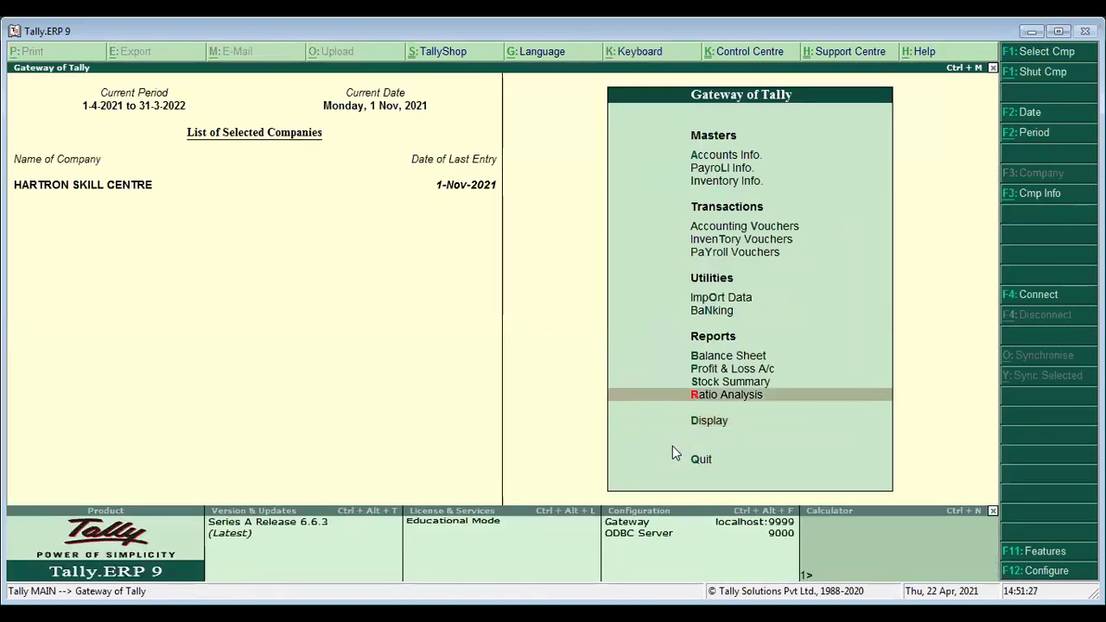
{"action": "key", "text": "Down"}
{"action": "key", "text": "Up"}
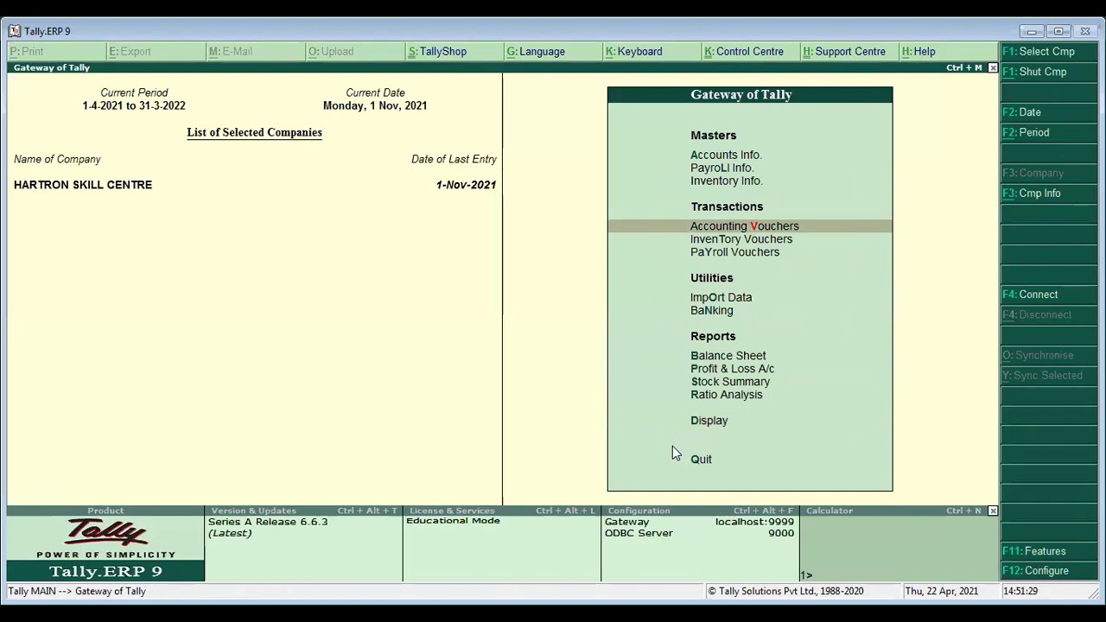
{"action": "key", "text": "Return"}
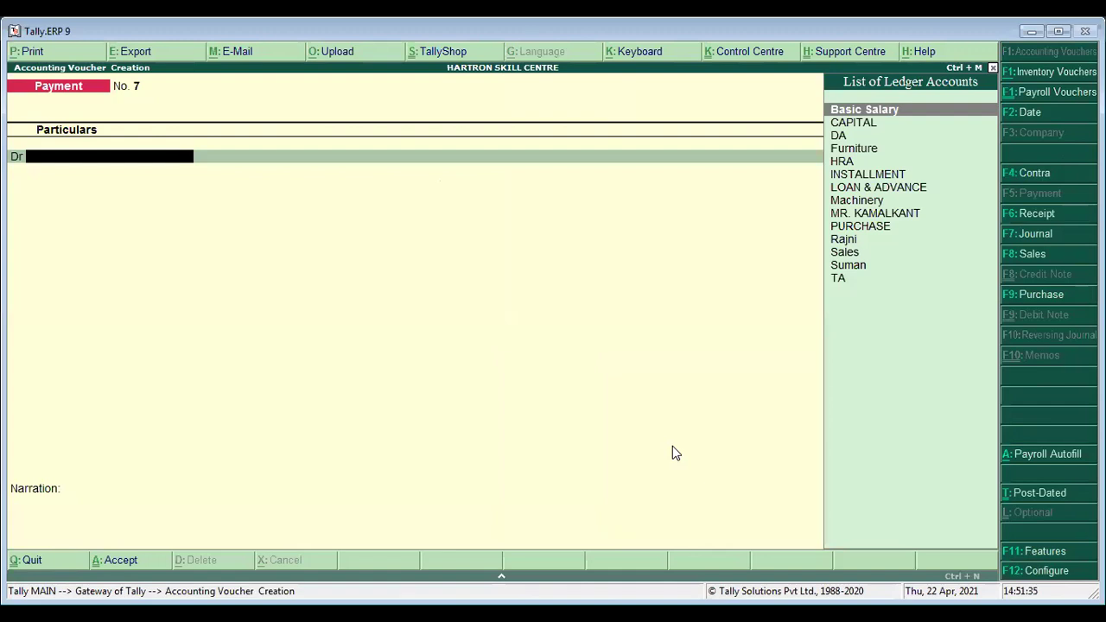
{"action": "key", "text": "F7"}
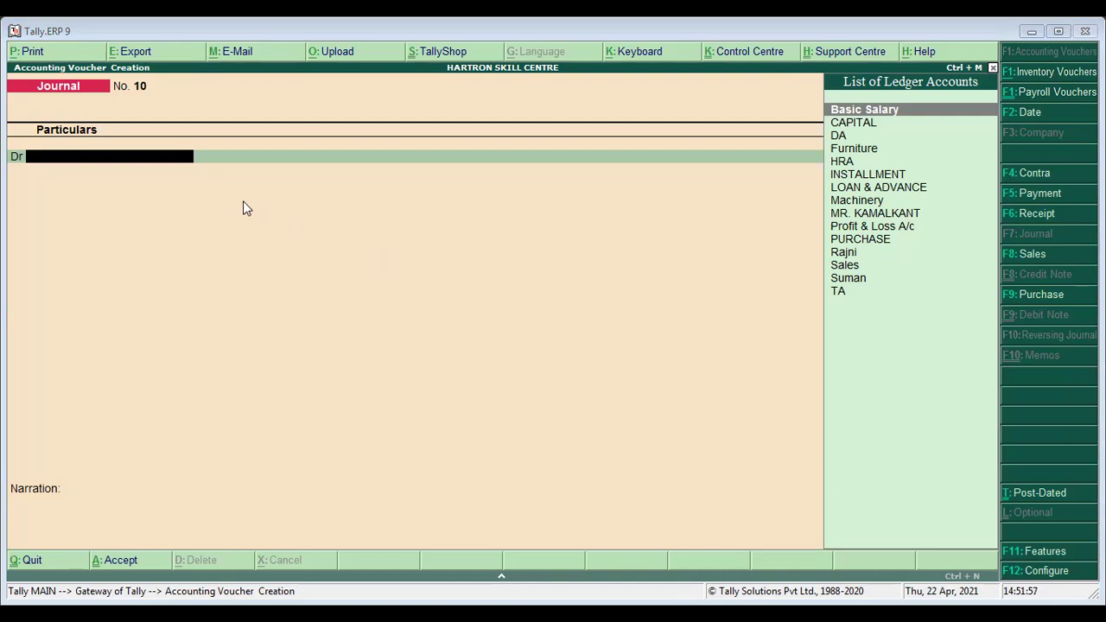
Step: Debit the PURCHASE ledger with 20,000 in the journal voucher
{"action": "type", "text": "P"}
{"action": "key", "text": "Down"}
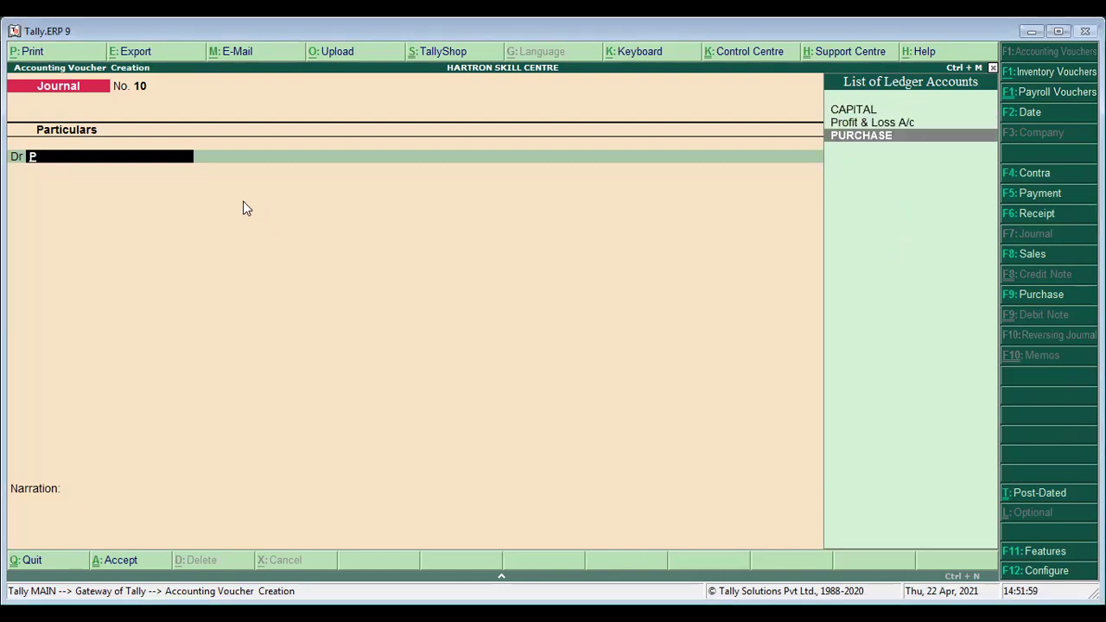
{"action": "key", "text": "Return"}
{"action": "key", "text": "Escape"}
{"action": "type", "text": "20000"}
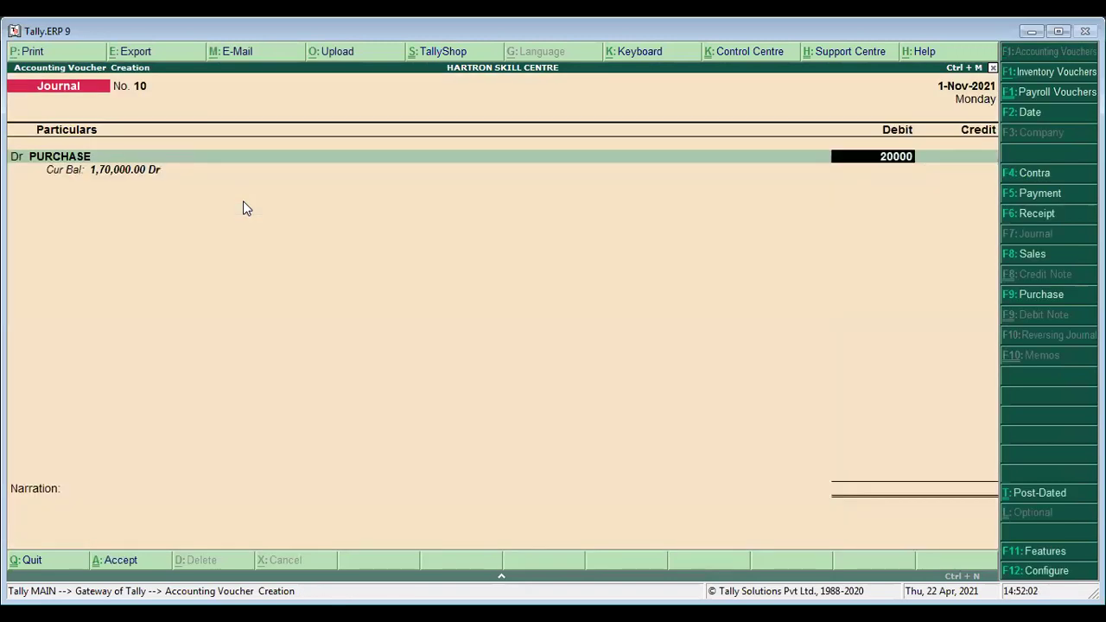
{"action": "key", "text": "Return"}
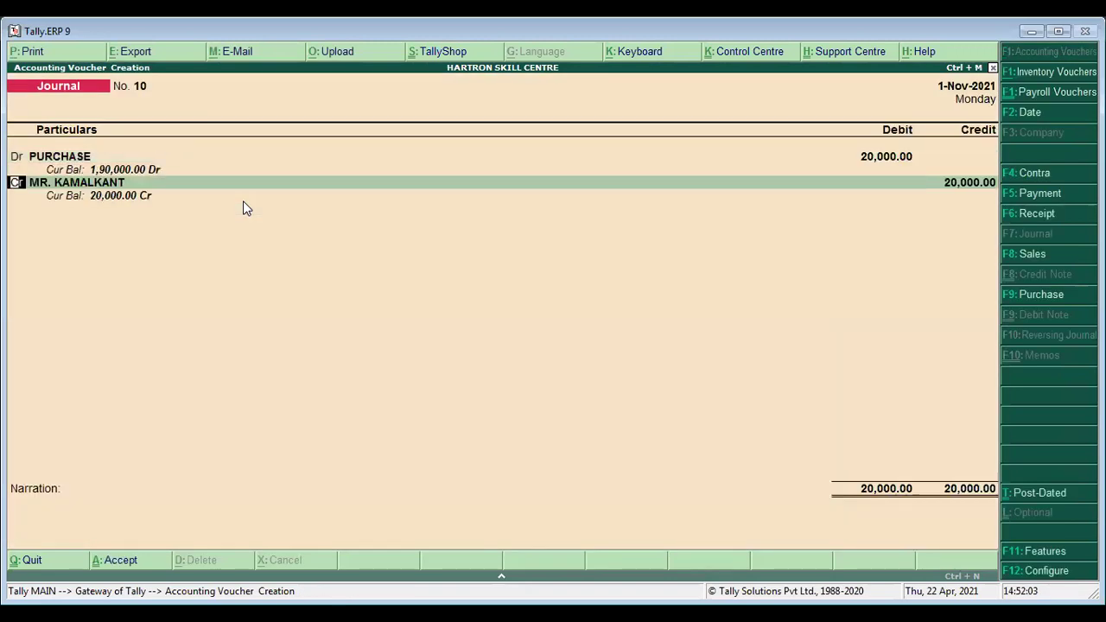
Step: Add a second debit line to the journal for Furniture with 30,000
{"action": "type", "text": "d"}
{"action": "key", "text": "Return"}
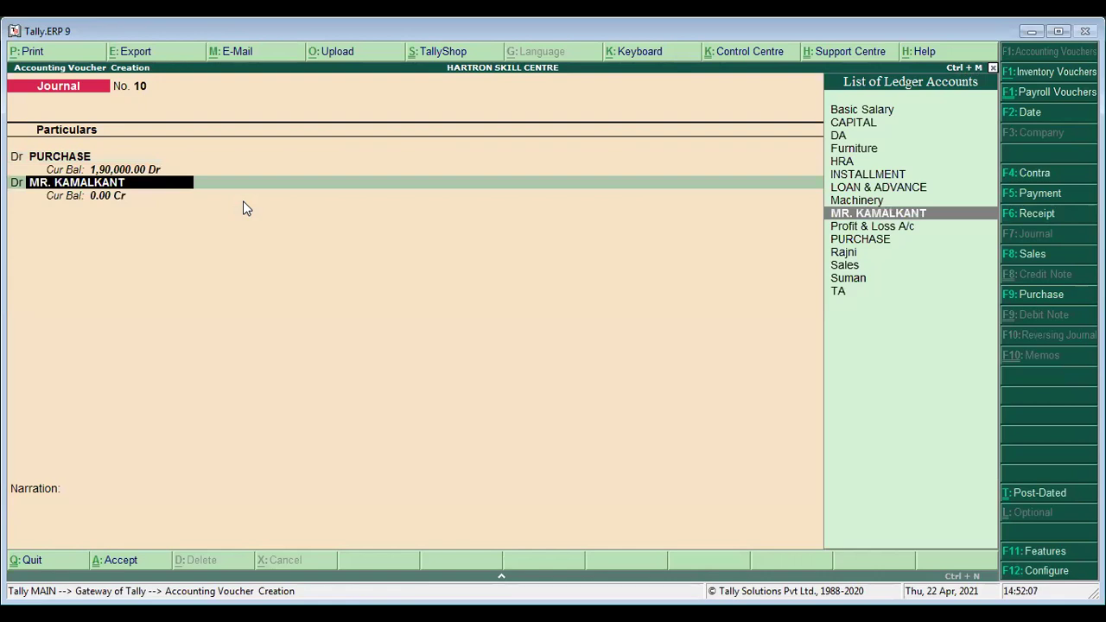
{"action": "type", "text": "f"}
{"action": "key", "text": "Return"}
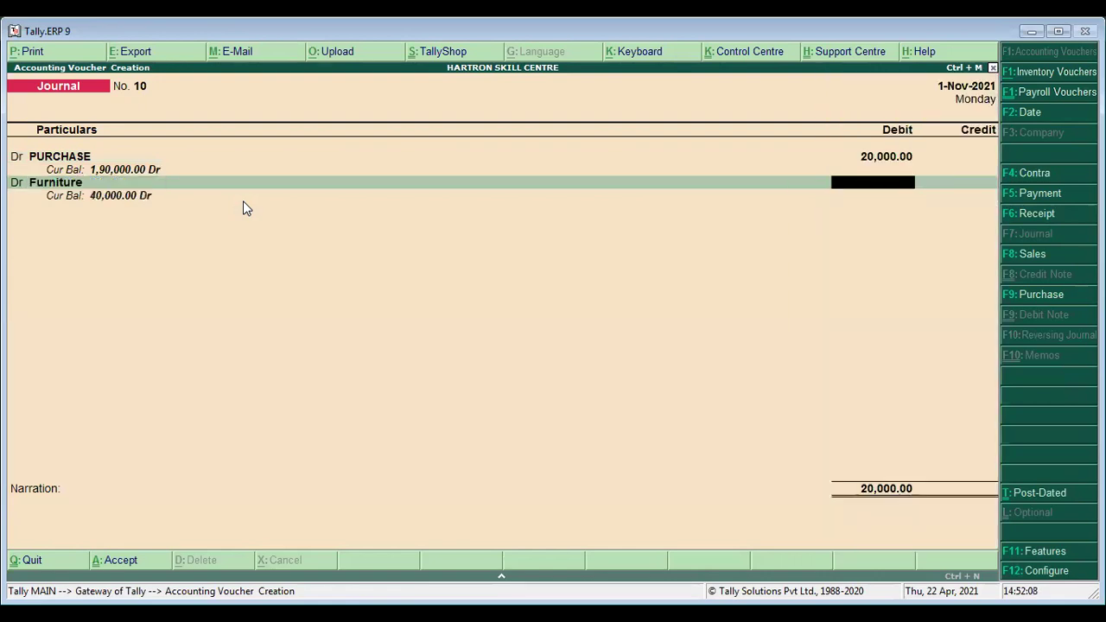
{"action": "type", "text": "30000"}
{"action": "key", "text": "Return"}
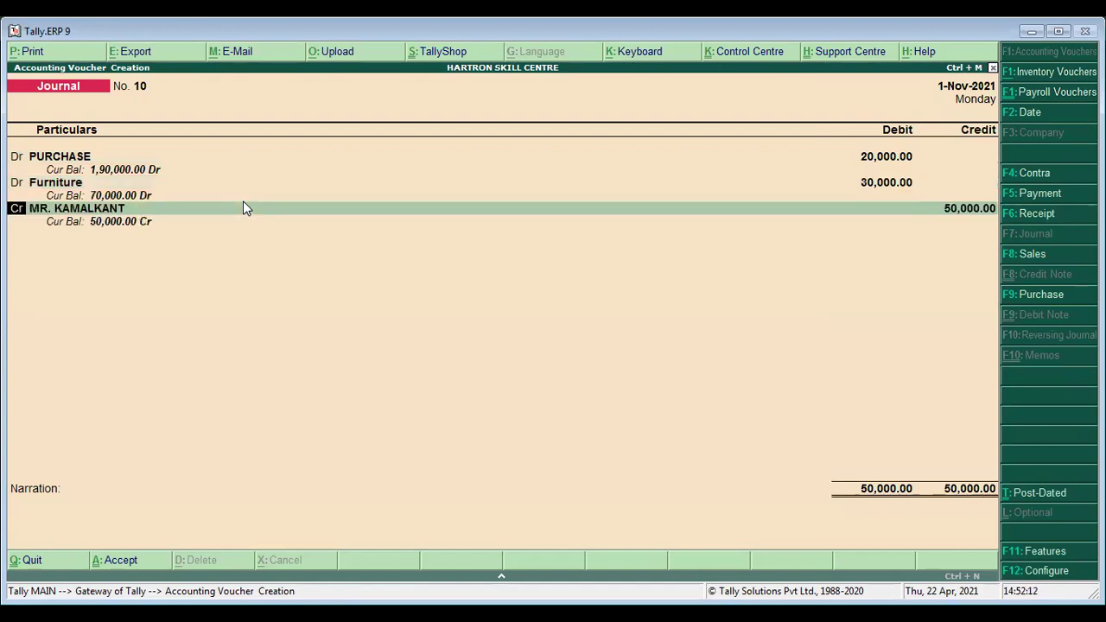
Step: Create a supplier ledger for the credit line, named with the supplier's name plus (CR), under Sundry Creditors with bill-by-bill balances
{"action": "key", "text": "Return"}
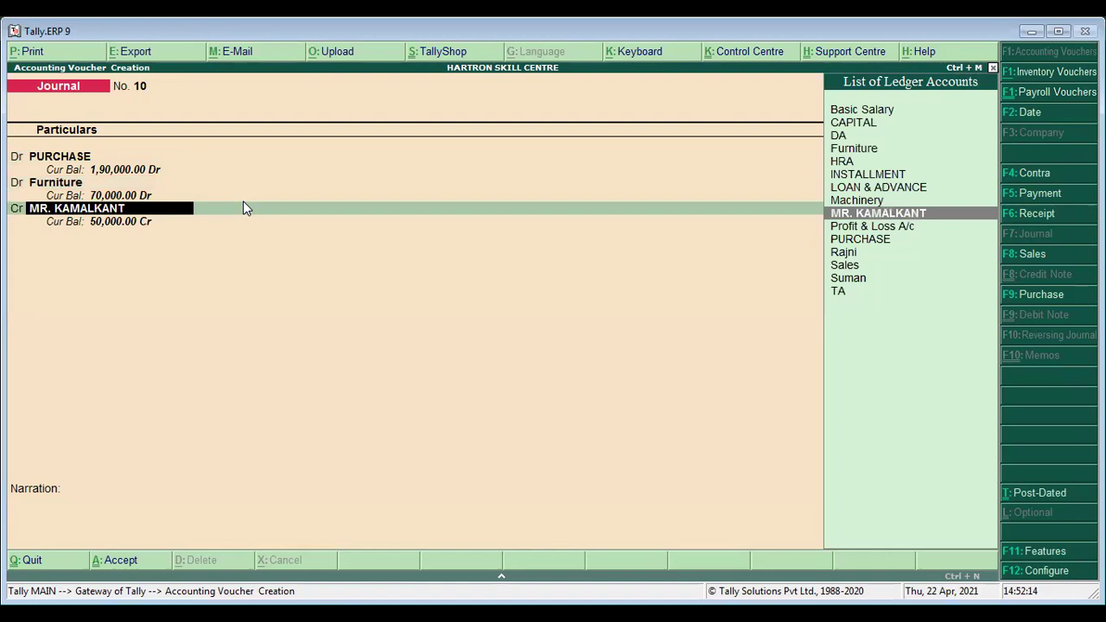
{"action": "key", "text": "alt+c"}
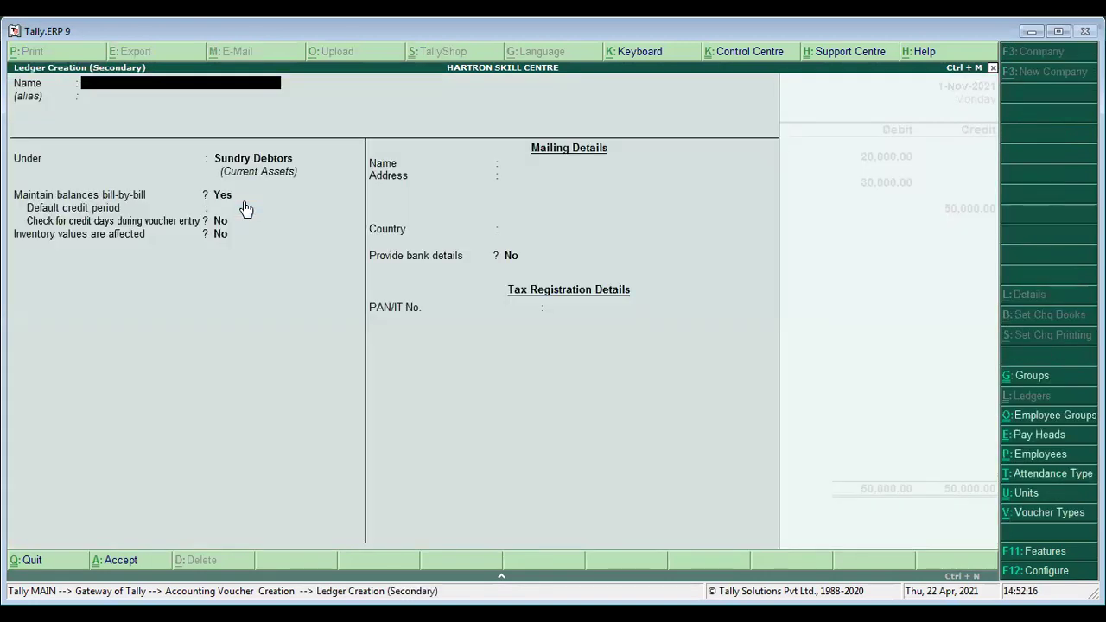
{"action": "type", "text": "MR. KISHORE"}
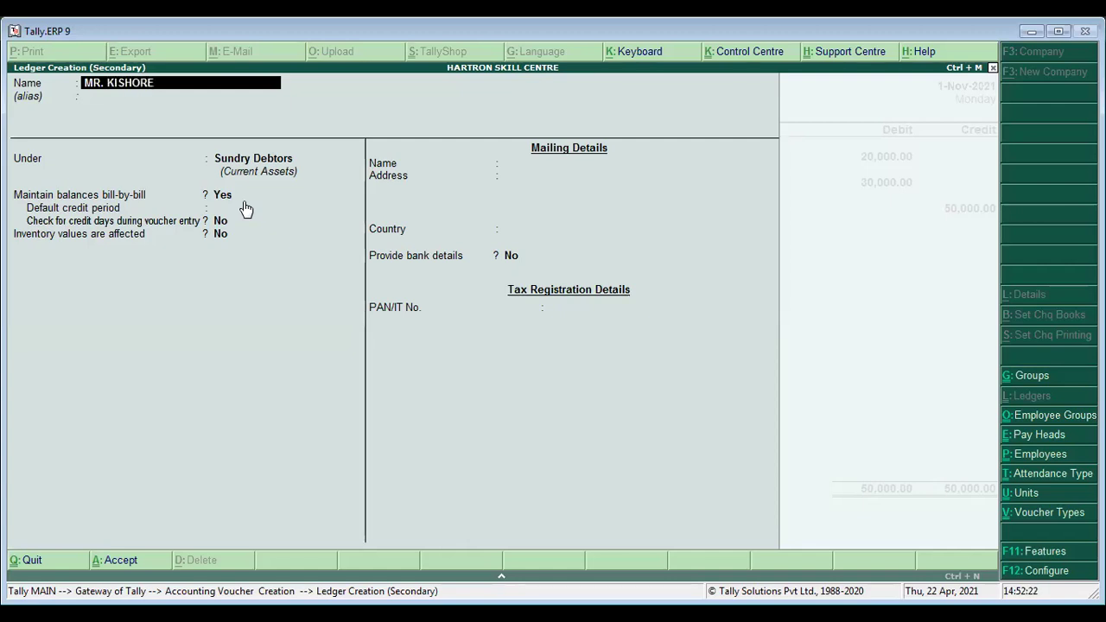
{"action": "type", "text": " (CR)"}
{"action": "key", "text": "Return"}
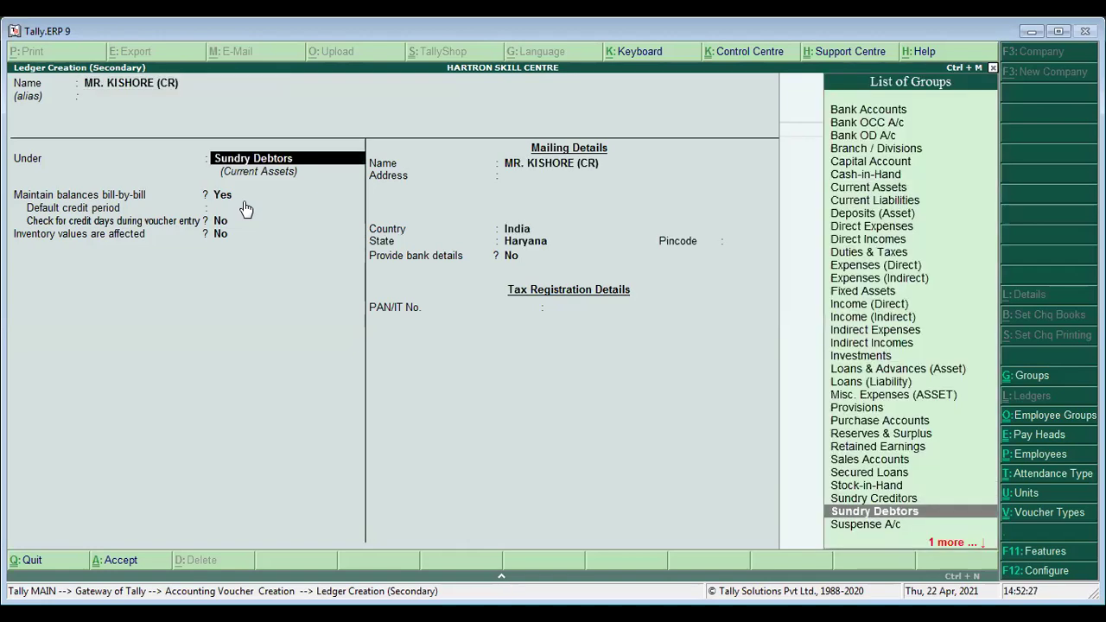
{"action": "type", "text": "SUN"}
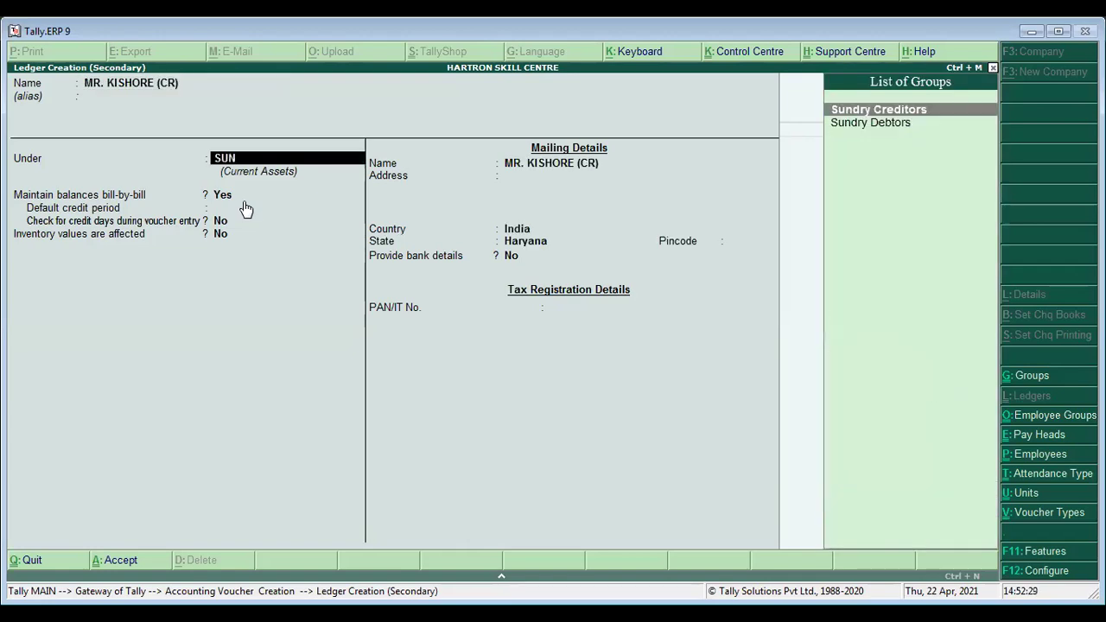
{"action": "key", "text": "Return"}
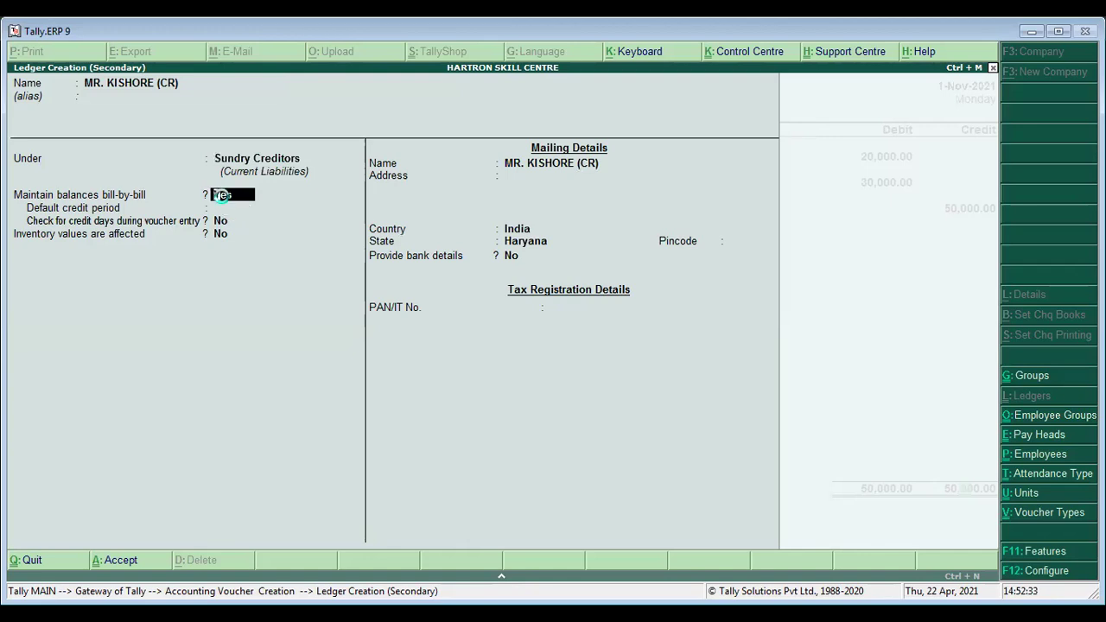
{"action": "key", "text": "ctrl+a"}
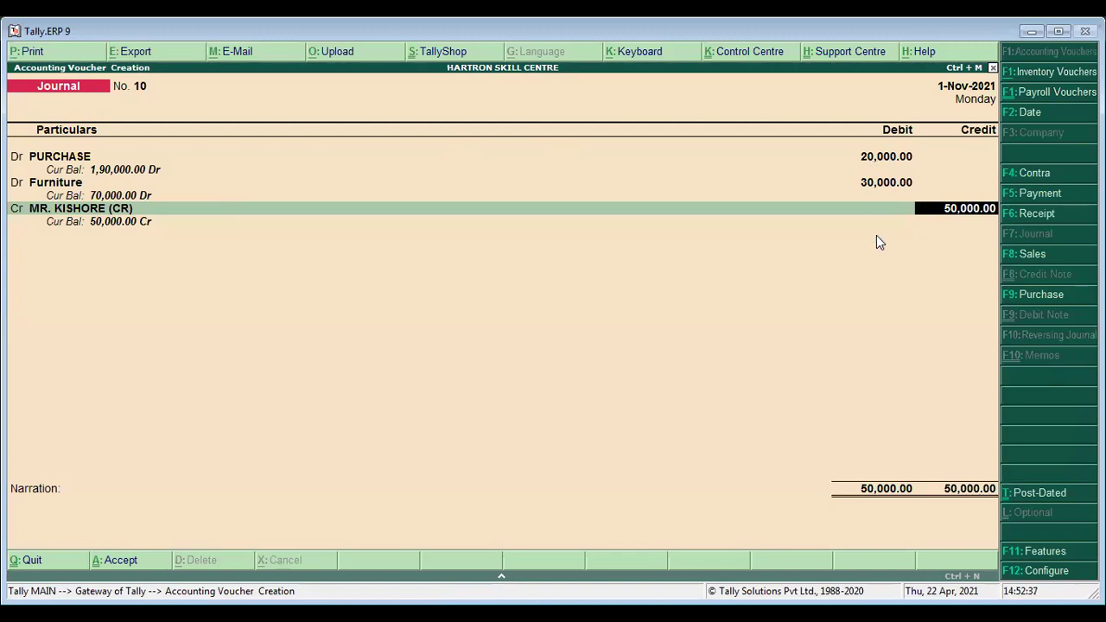
Step: Credit the new supplier 50,000 as New Ref PUR/03 and save the journal voucher without a narration
{"action": "key", "text": "Return"}
{"action": "key", "text": "Up"}
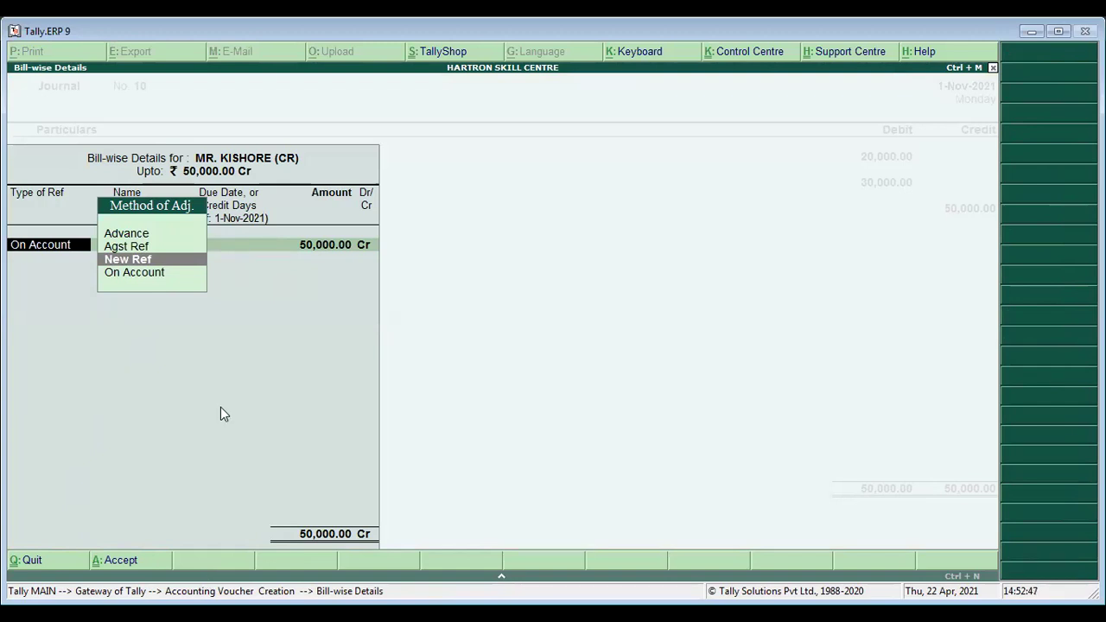
{"action": "key", "text": "Return"}
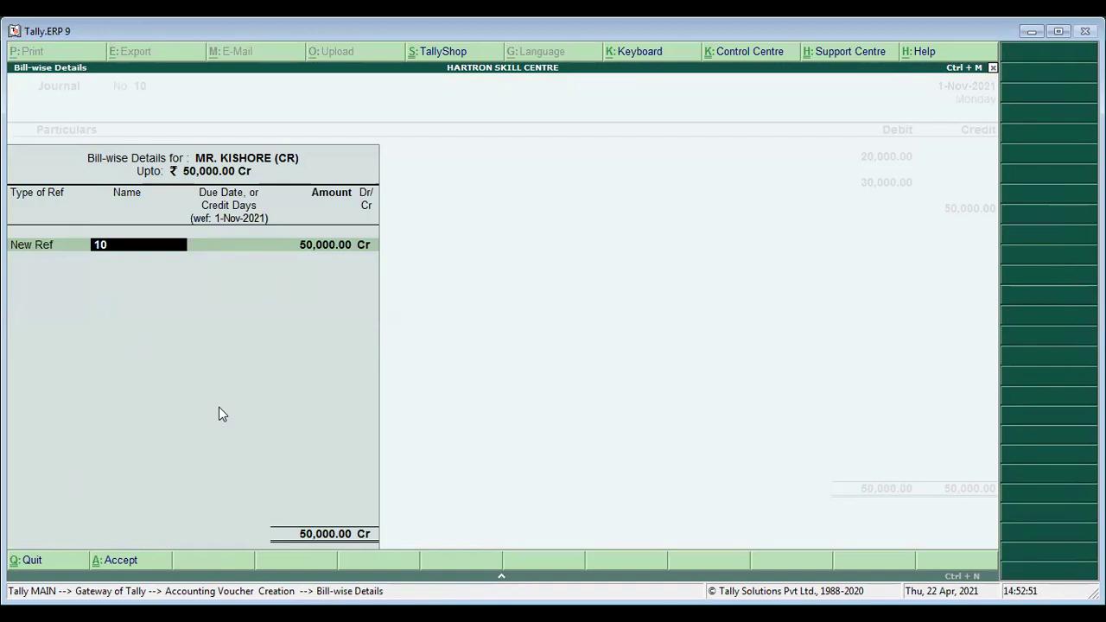
{"action": "type", "text": "PUR/03"}
{"action": "key", "text": "Return"}
{"action": "key", "text": "Return"}
{"action": "key", "text": "Return"}
{"action": "key", "text": "Return"}
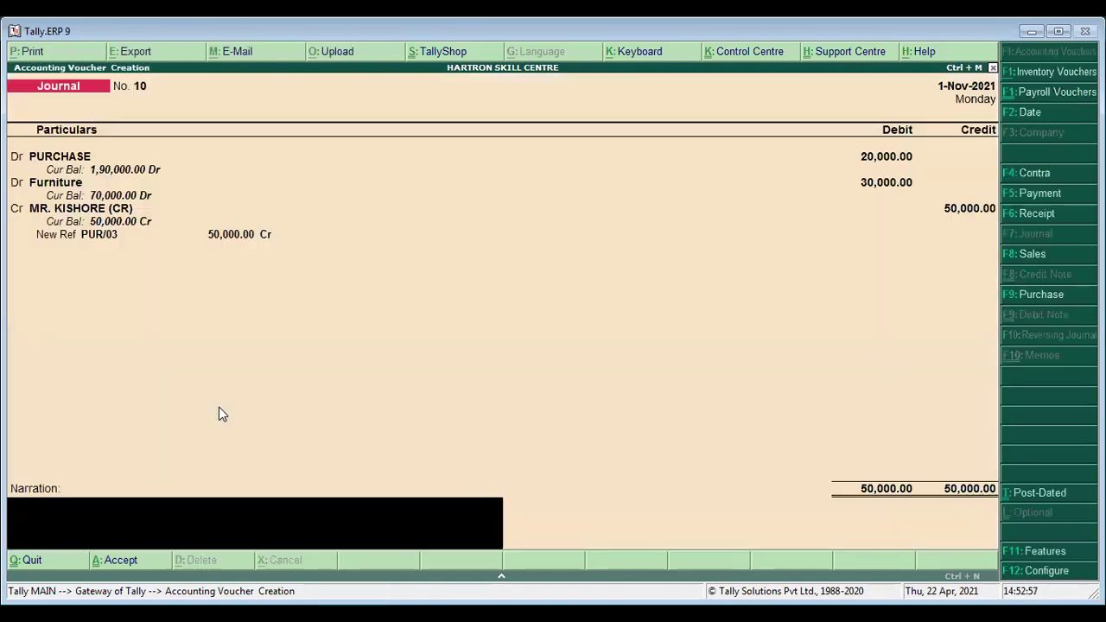
{"action": "key", "text": "Return"}
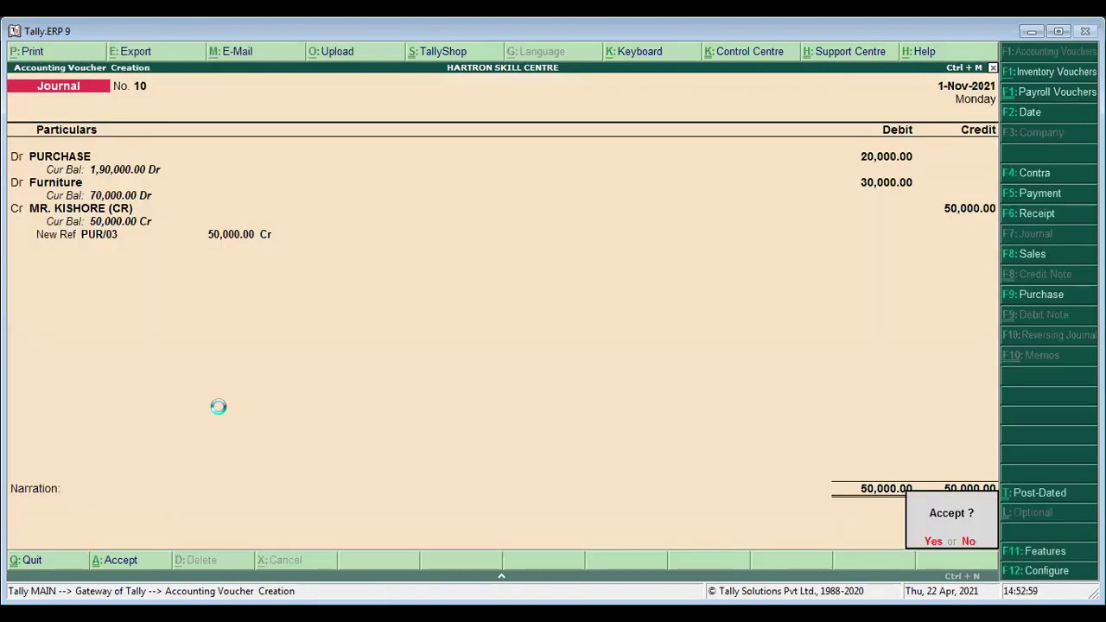
{"action": "key", "text": "Return"}
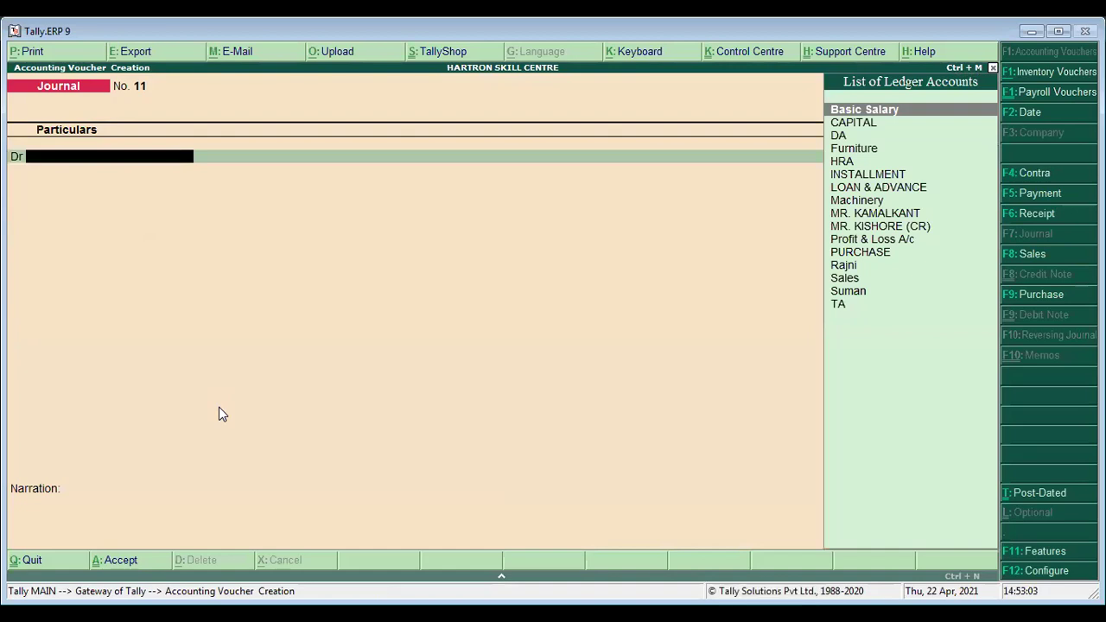
Step: Start a payment voucher and debit the new (CR) supplier ledger with 50,000
{"action": "key", "text": "F5"}
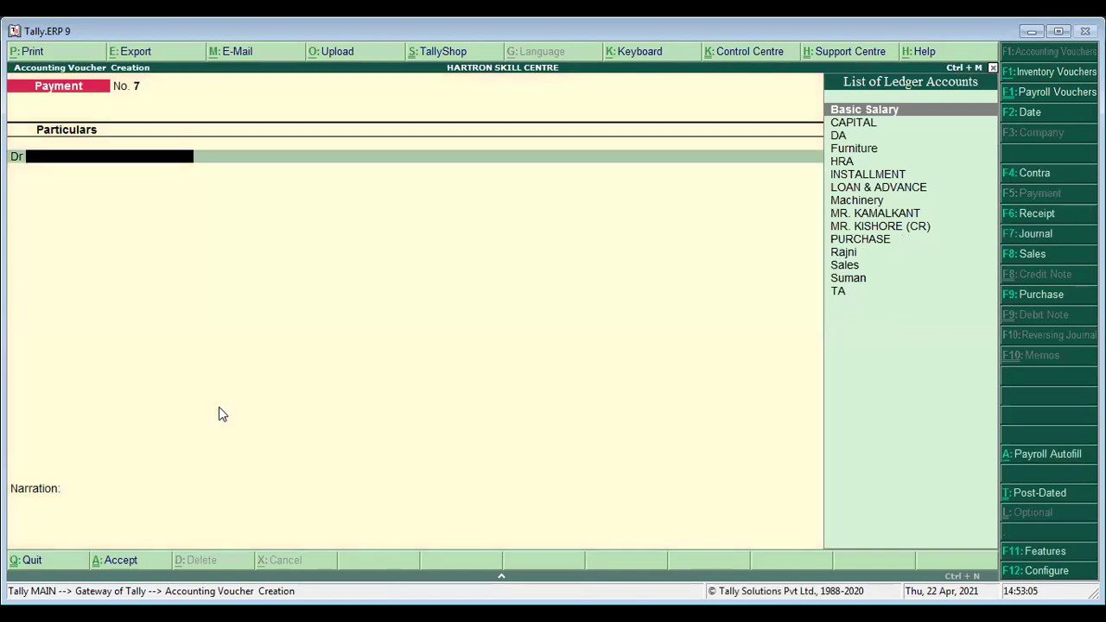
{"action": "type", "text": "M"}
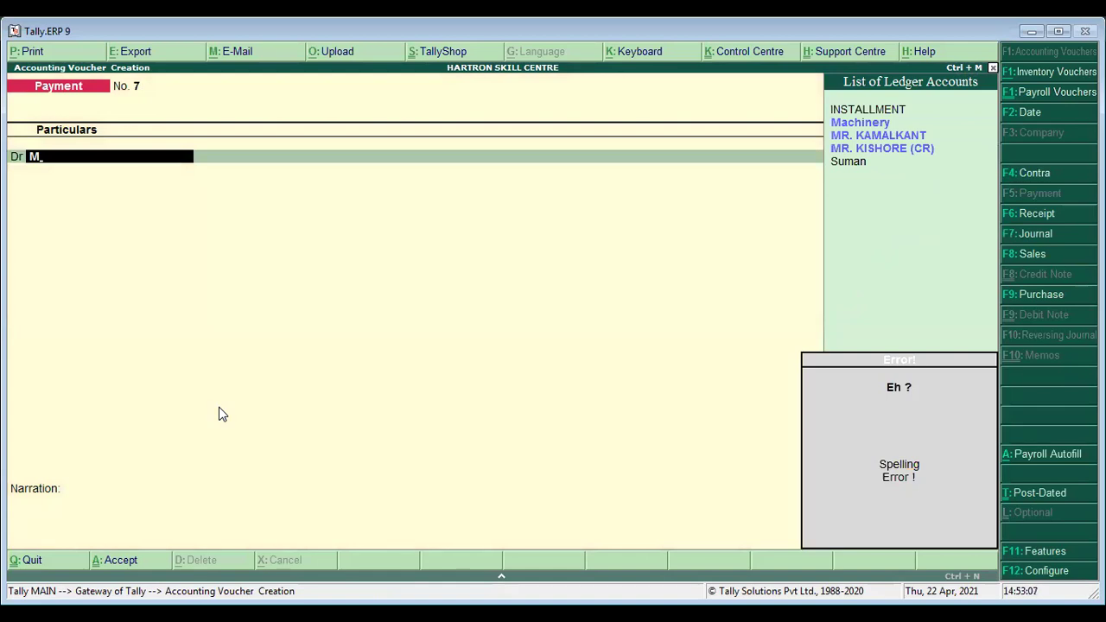
{"action": "key", "text": "Down"}
{"action": "key", "text": "Down"}
{"action": "key", "text": "Down"}
{"action": "key", "text": "Return"}
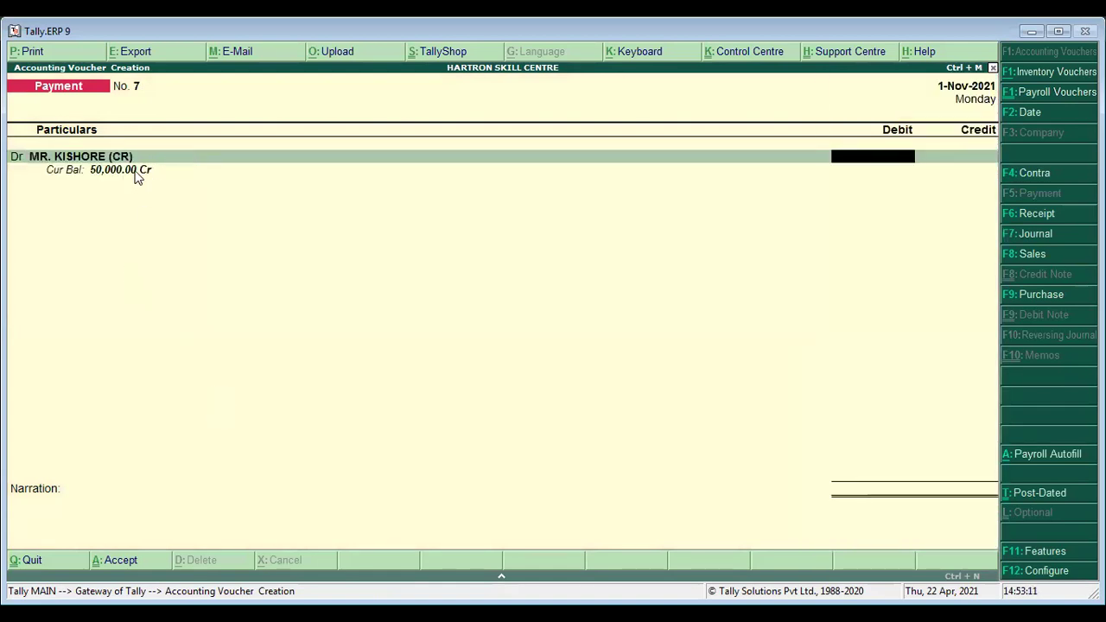
{"action": "type", "text": "50"}
{"action": "type", "text": "000"}
{"action": "key", "text": "Return"}
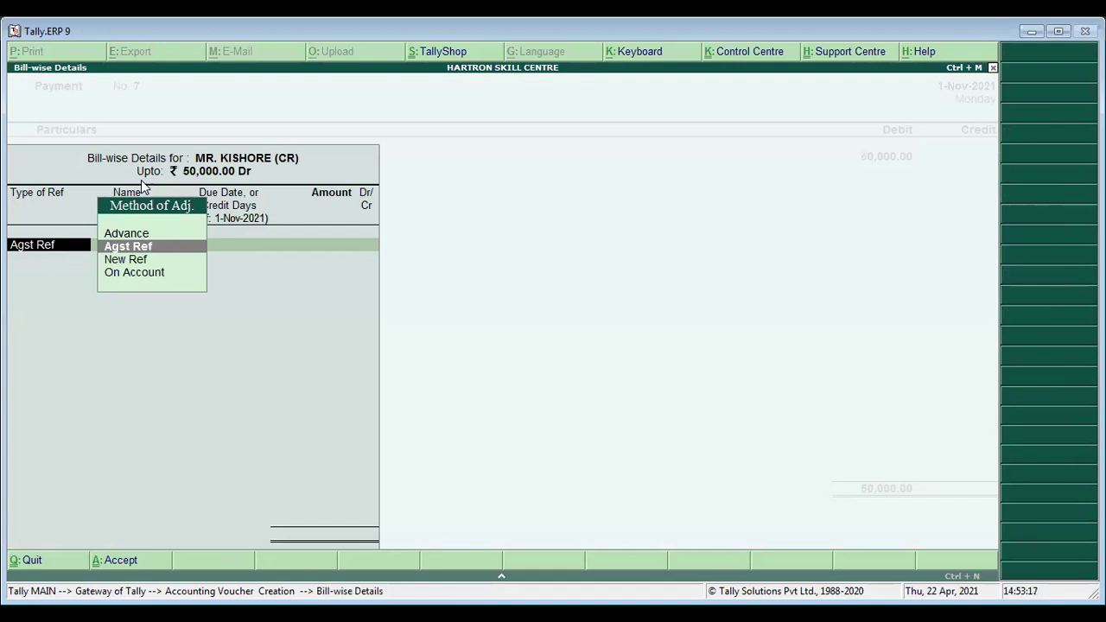
Step: Allocate the 50,000 payment as Agst Ref to the supplier's pending bill PUR/03
{"action": "key", "text": "Escape"}
{"action": "key", "text": "Return"}
{"action": "key", "text": "Return"}
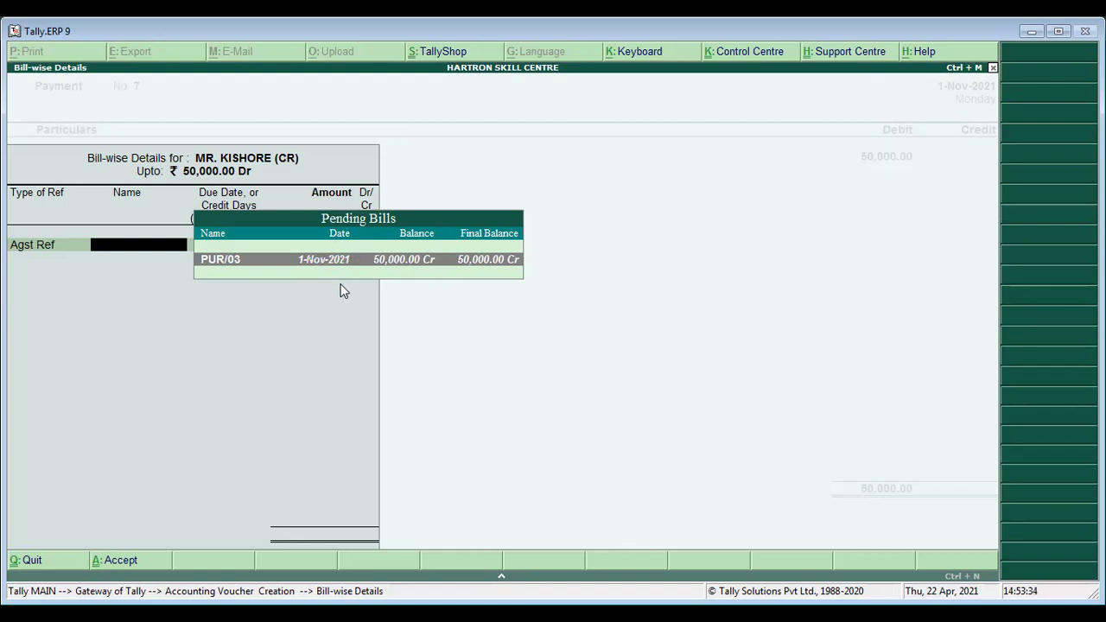
{"action": "key", "text": "Return"}
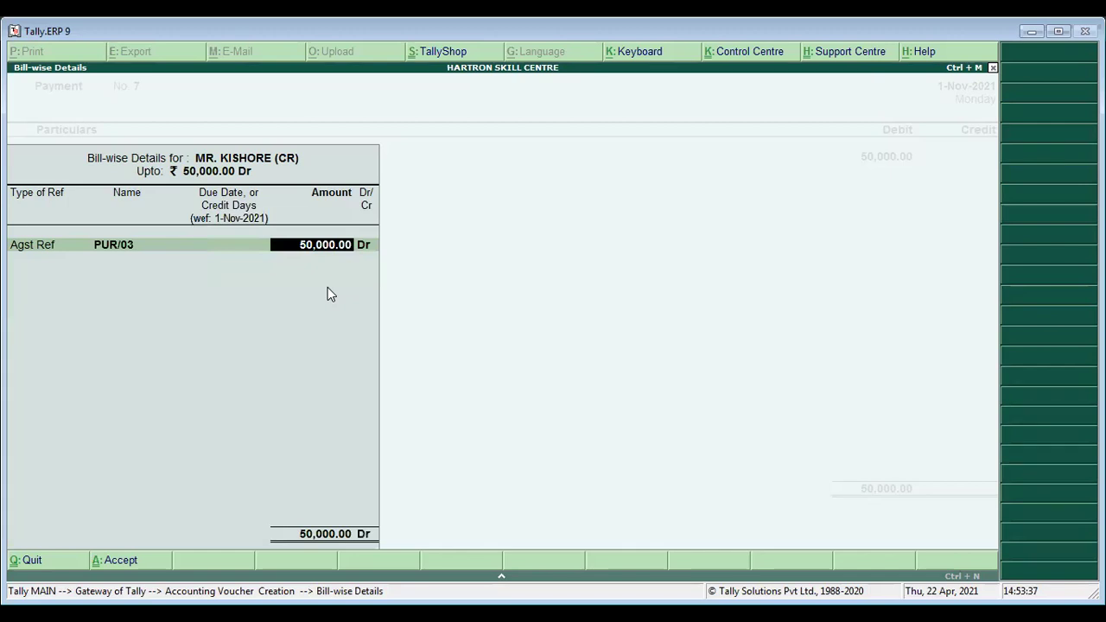
{"action": "key", "text": "Return"}
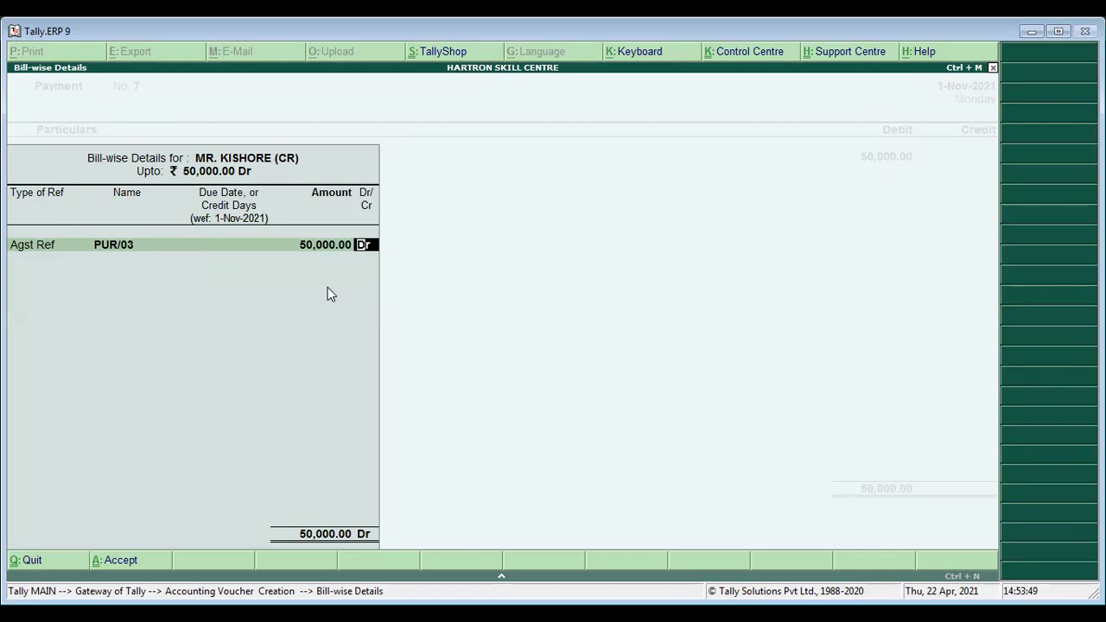
{"action": "key", "text": "Return"}
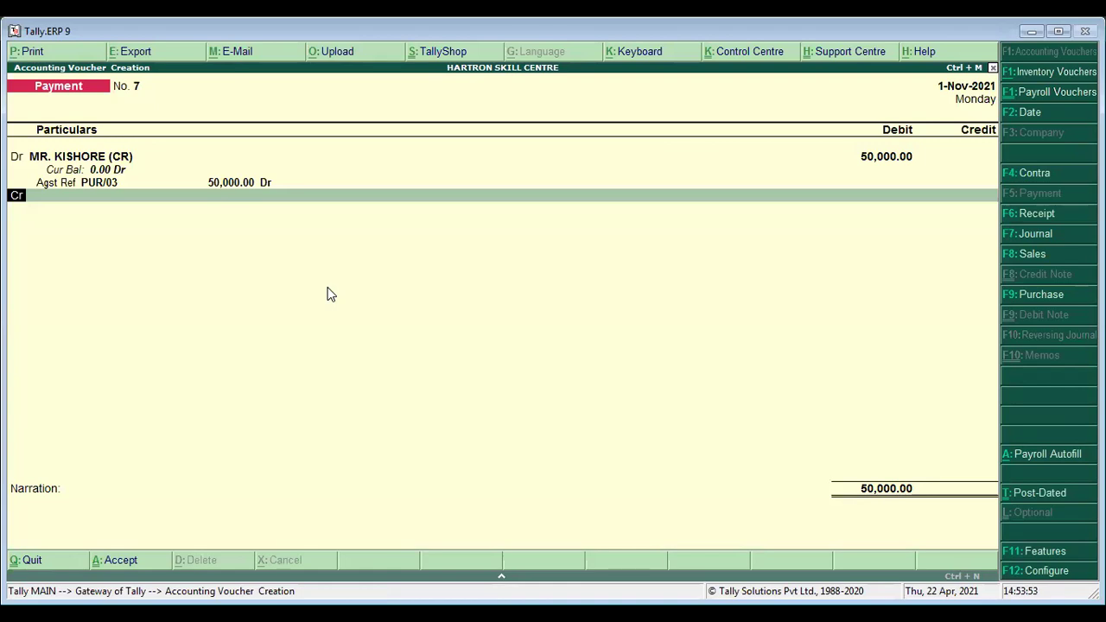
Step: Credit Cash with 50,000 and save the payment voucher without a narration
{"action": "key", "text": "Return"}
{"action": "type", "text": "A"}
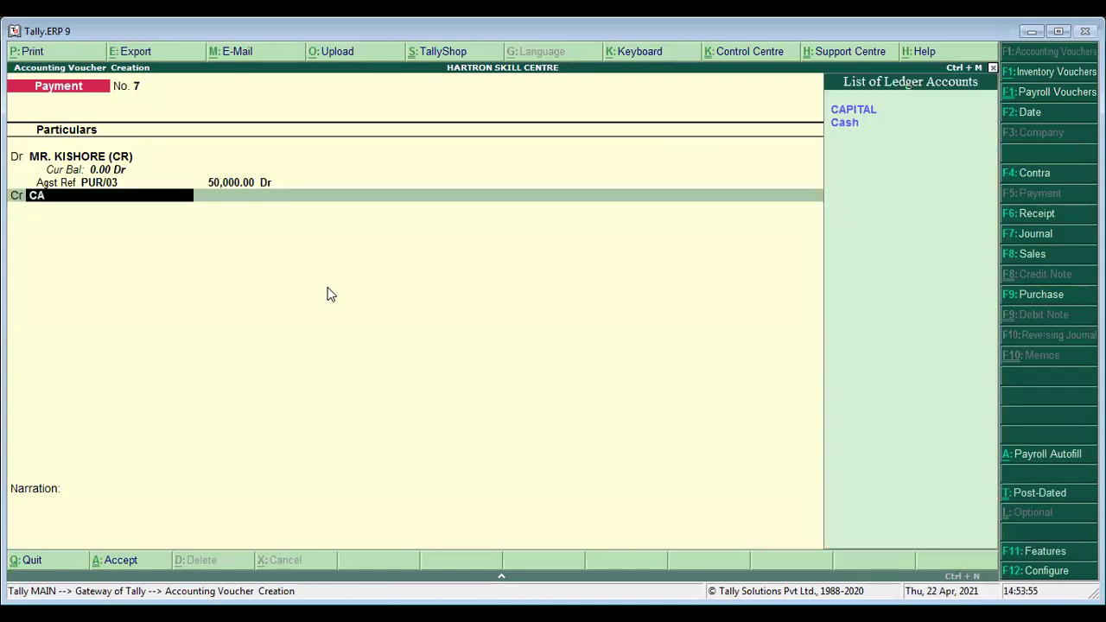
{"action": "key", "text": "Down"}
{"action": "key", "text": "Return"}
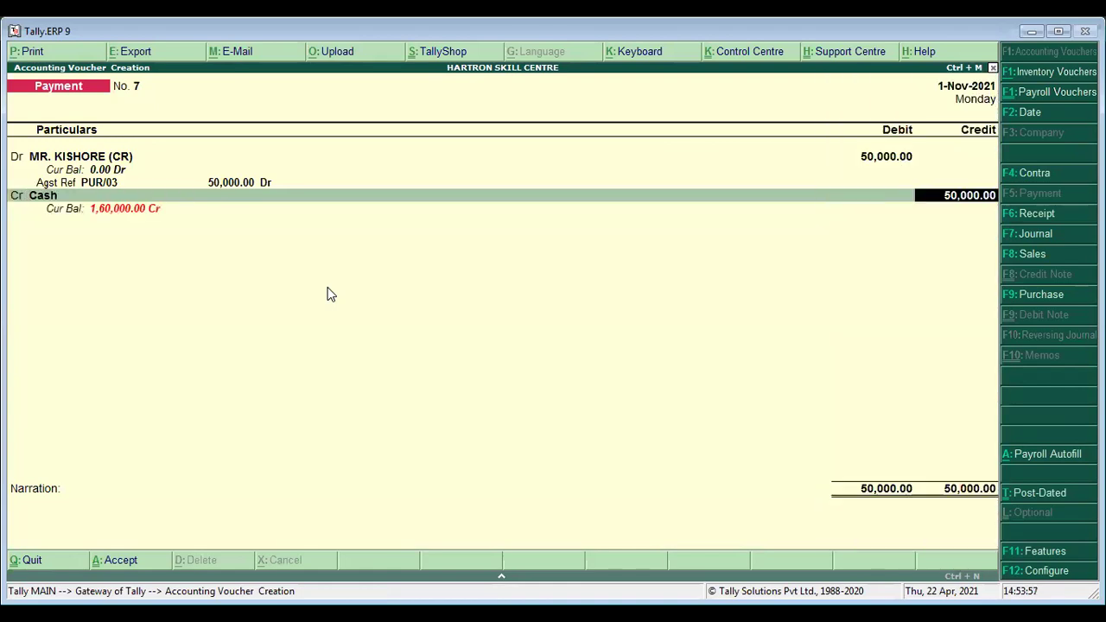
{"action": "key", "text": "Return"}
{"action": "key", "text": "Return"}
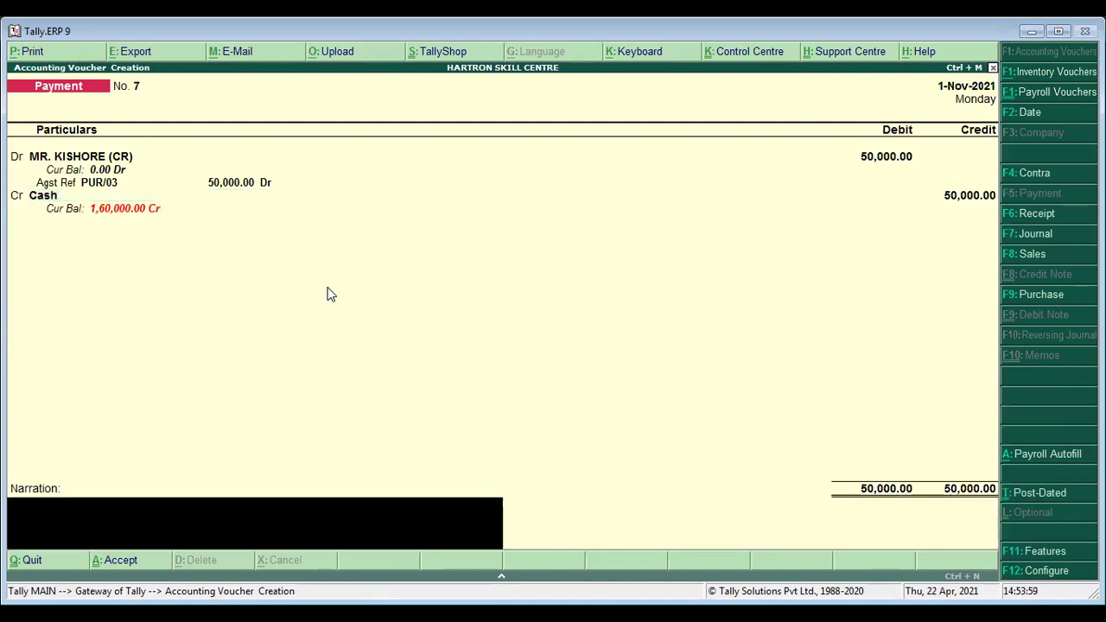
{"action": "key", "text": "Return"}
{"action": "key", "text": "Return"}
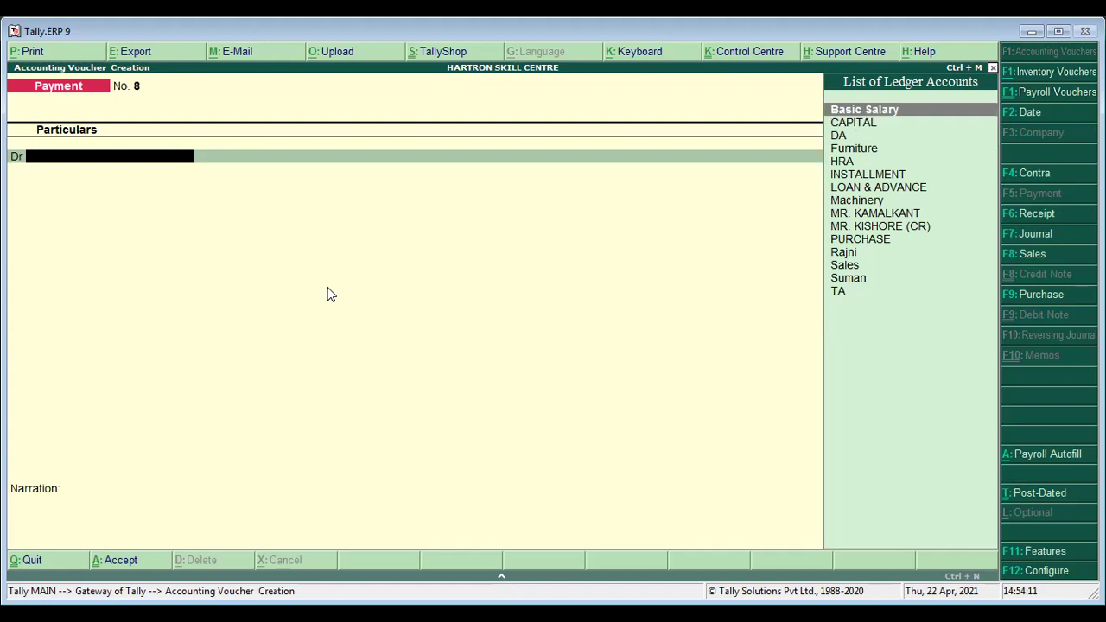
Step: Quit voucher creation and return to the Gateway of Tally
{"action": "key", "text": "Escape"}
{"action": "key", "text": "Return"}
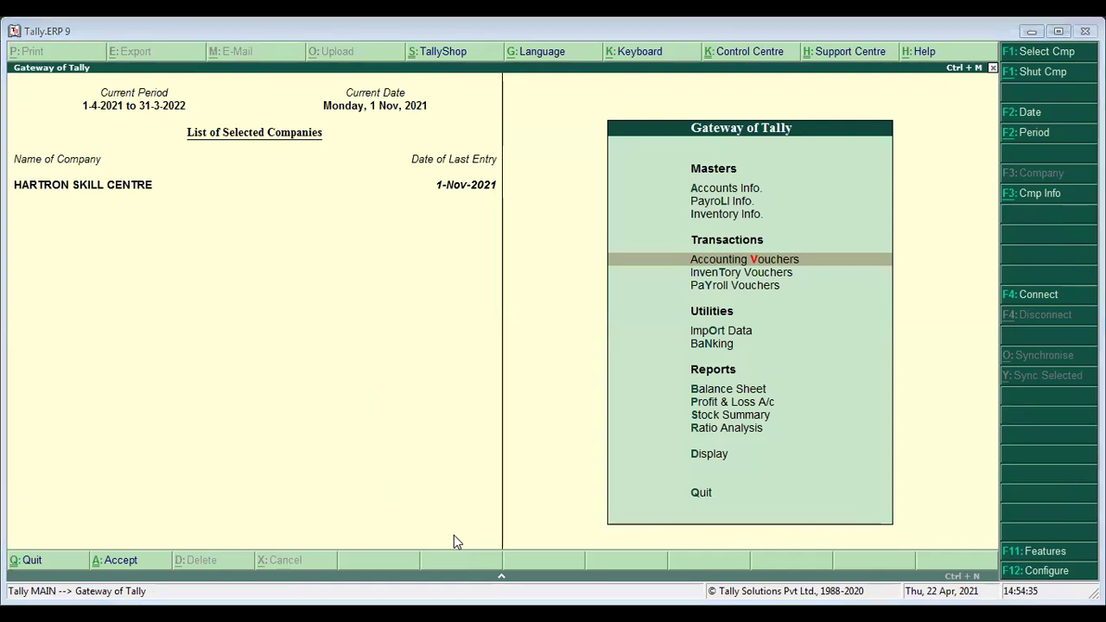
{"action": "key", "text": "Return"}
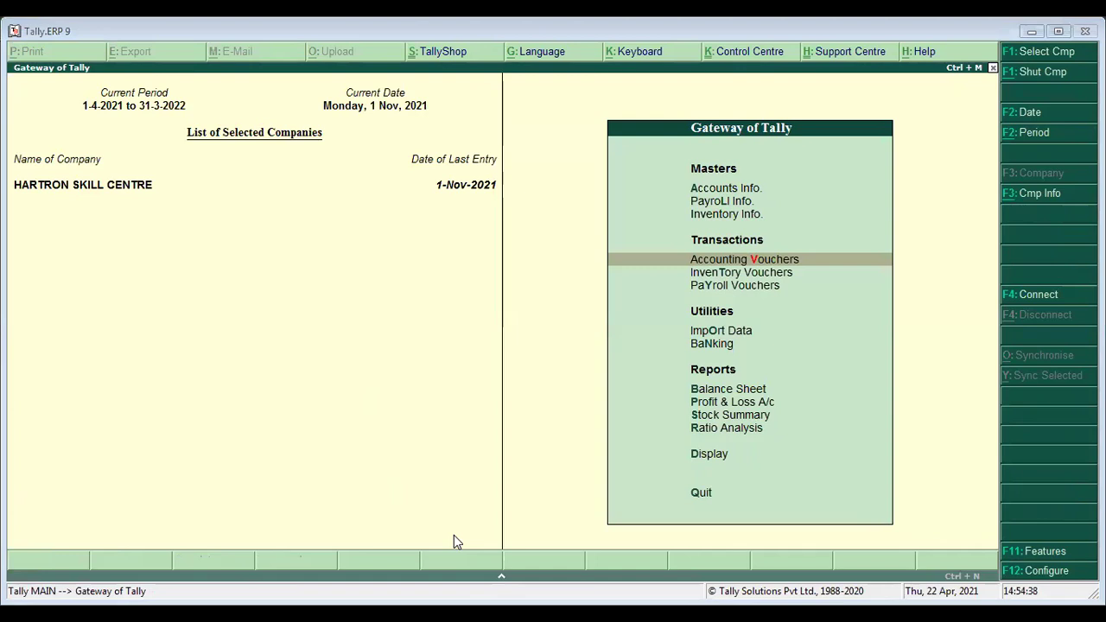